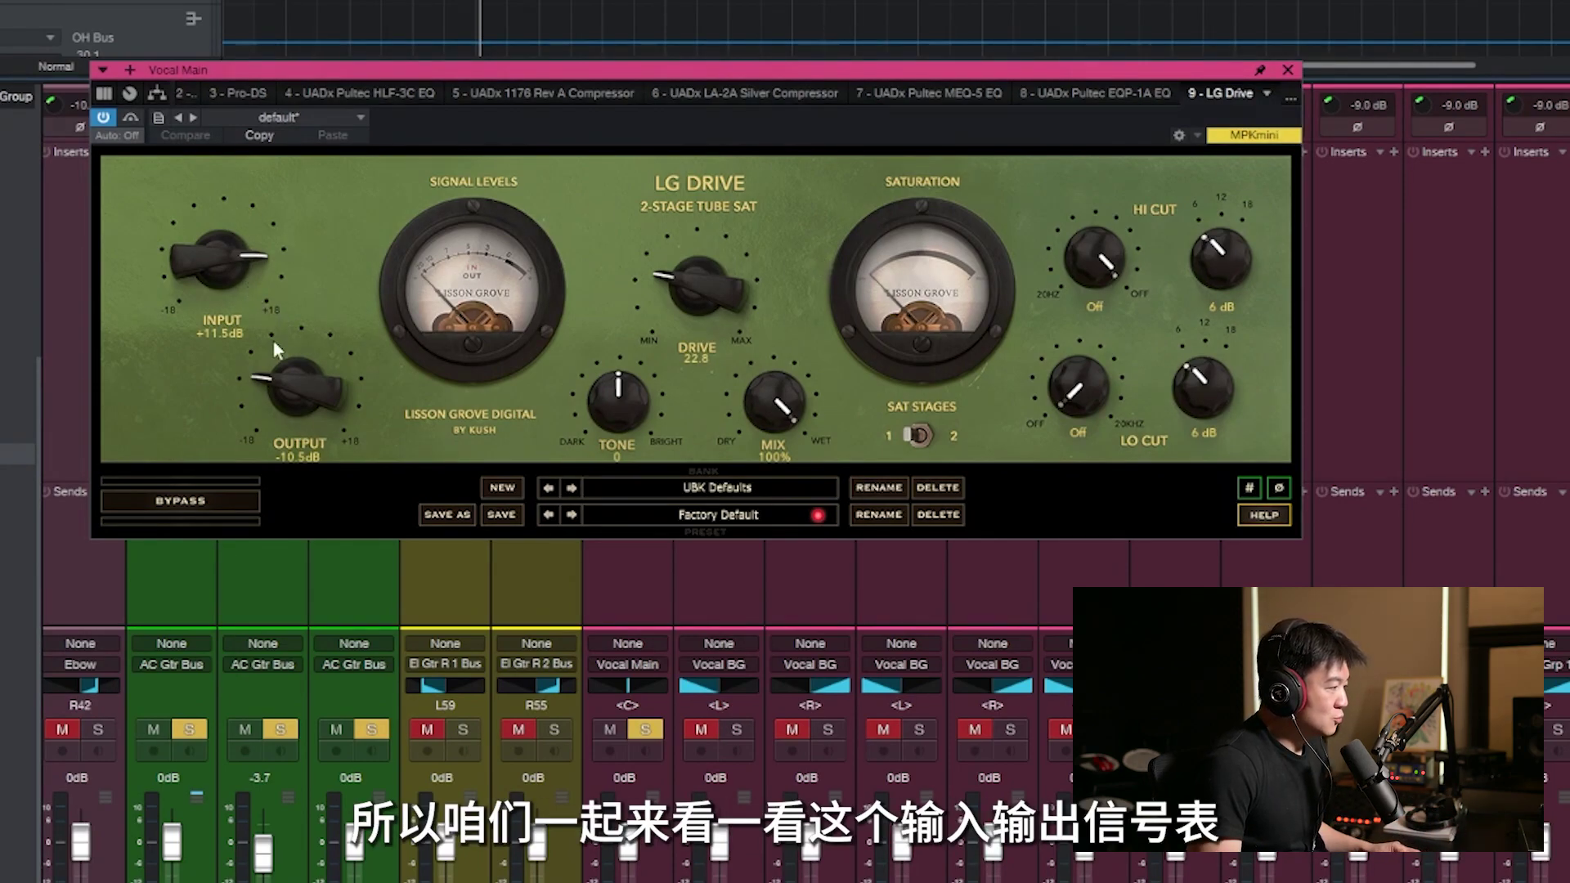
- Set LG Drive's drive to 36.3 and tone to 1 on Vocal Main, and compare the vocal with the effect bypassed and active
{"action": "left_click_drag", "start_coordinate": [709, 283], "coordinate": [628, 448]}
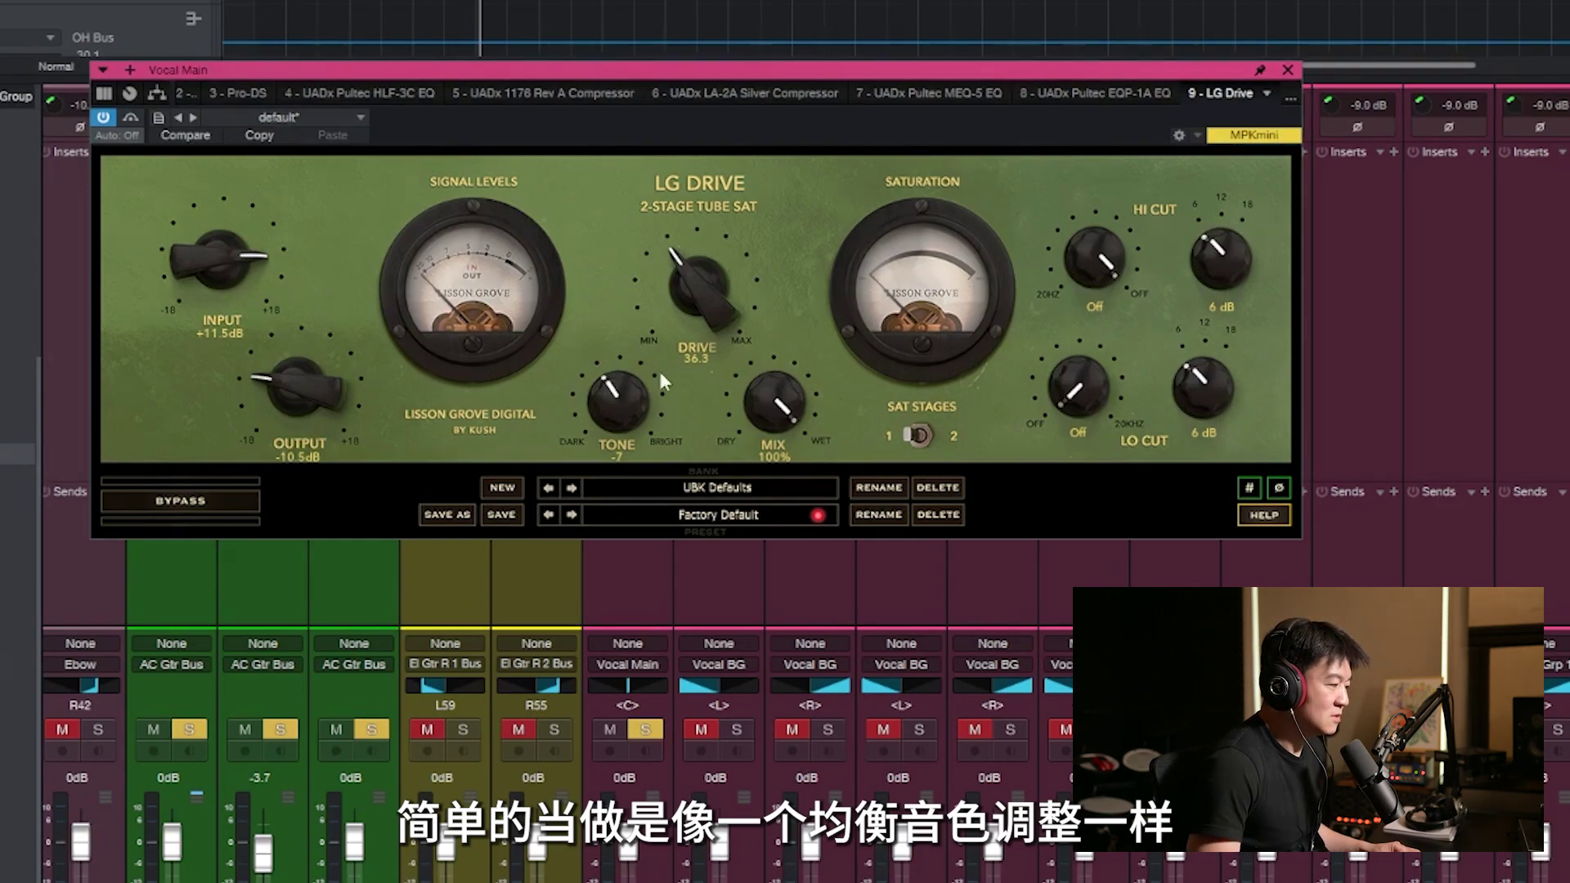
{"action": "left_click_drag", "start_coordinate": [635, 404], "coordinate": [687, 425]}
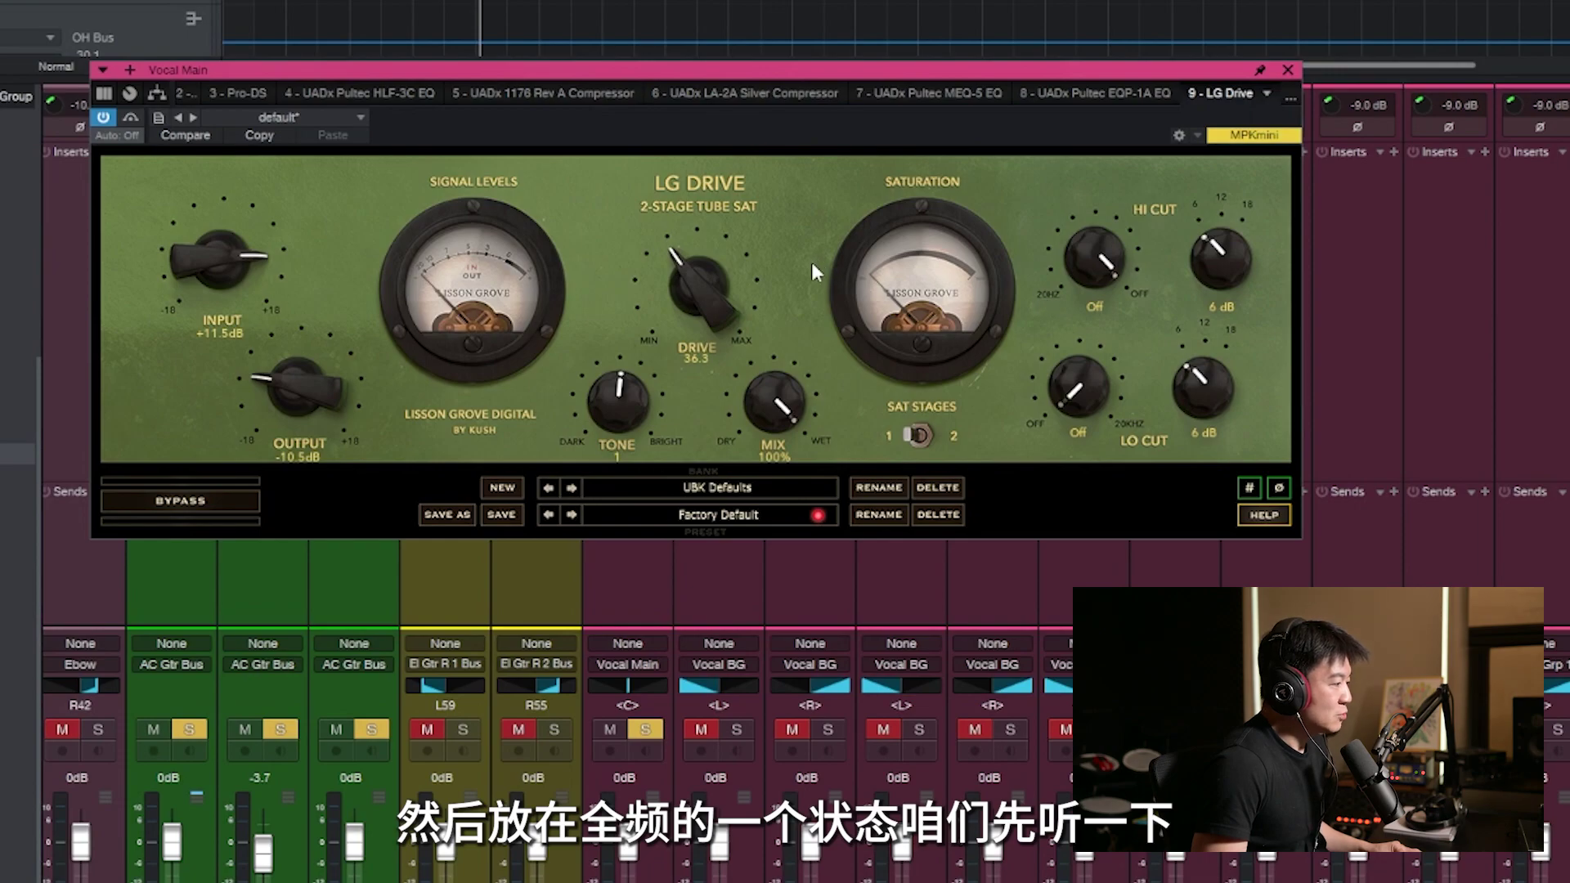
{"action": "left_click", "coordinate": [130, 118]}
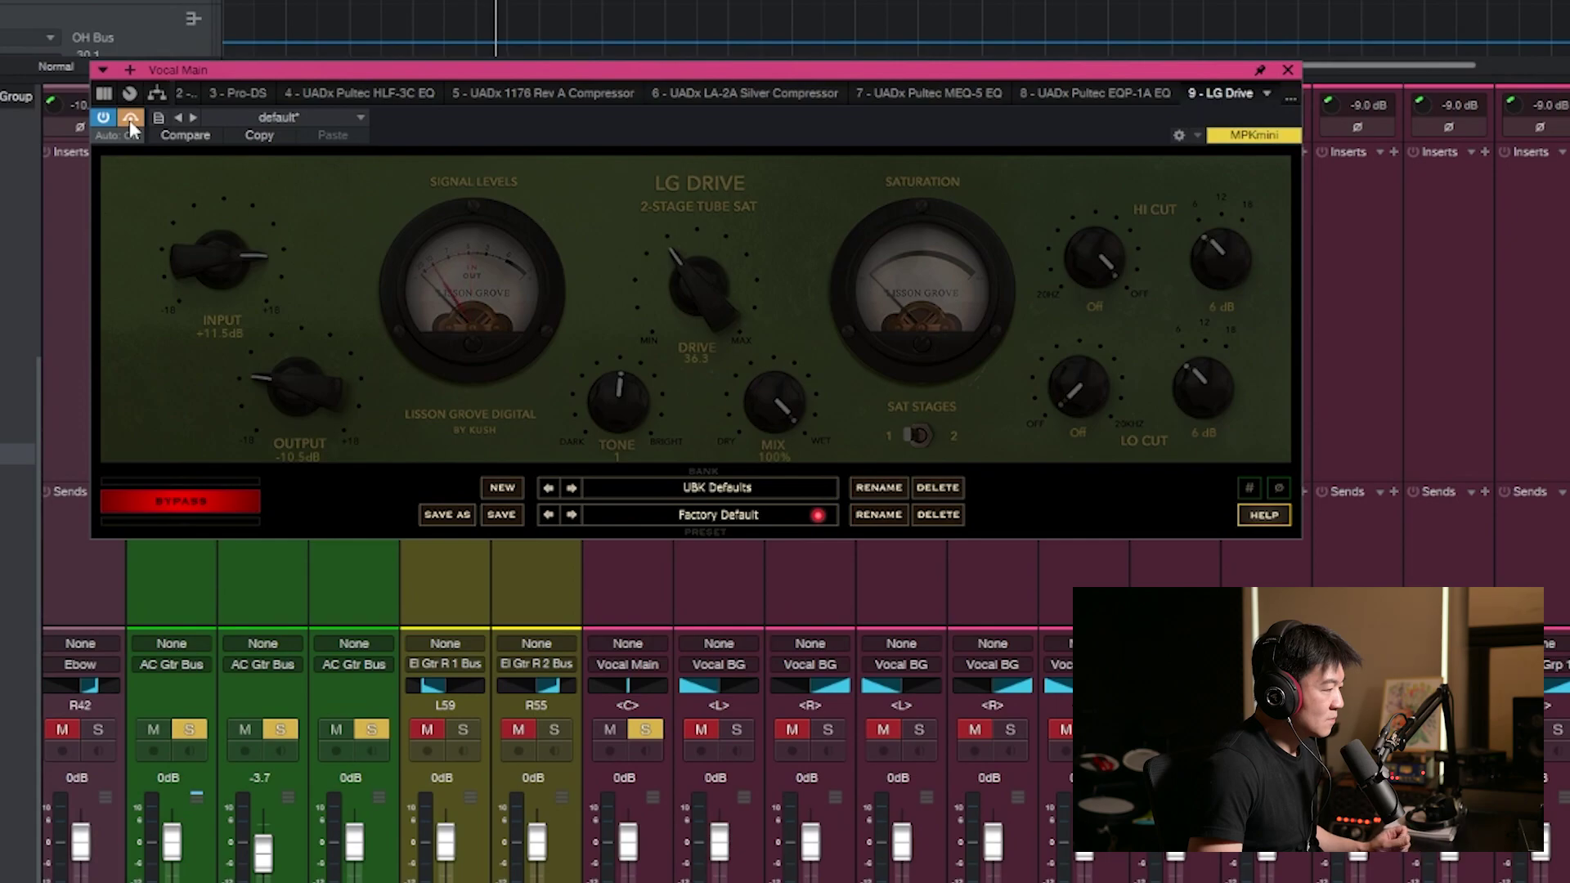
{"action": "left_click", "coordinate": [130, 118]}
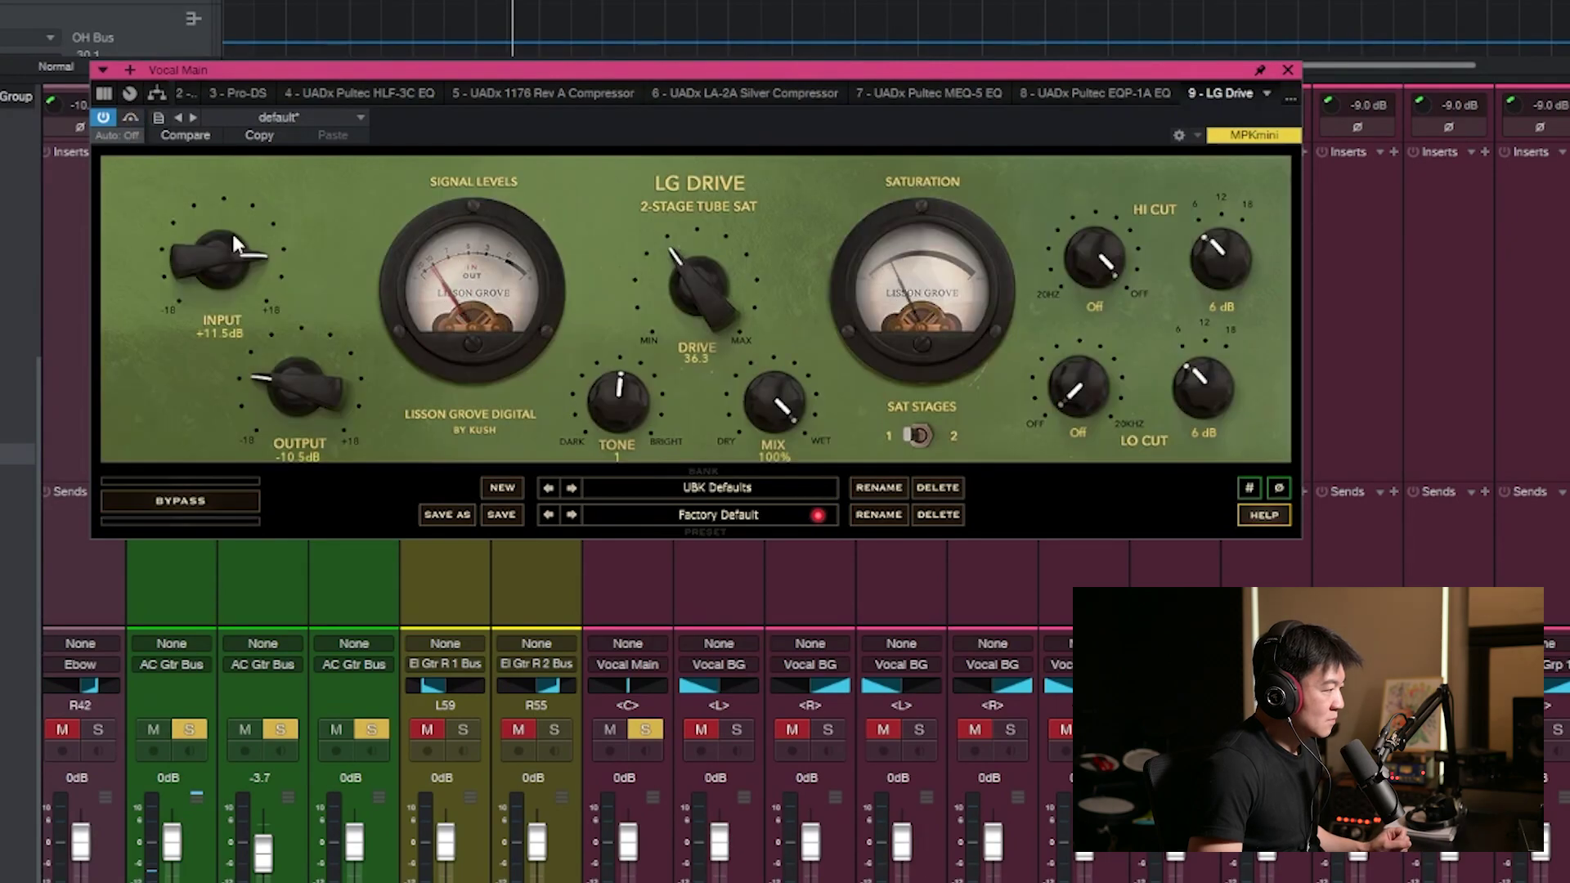
{"action": "left_click", "coordinate": [130, 118]}
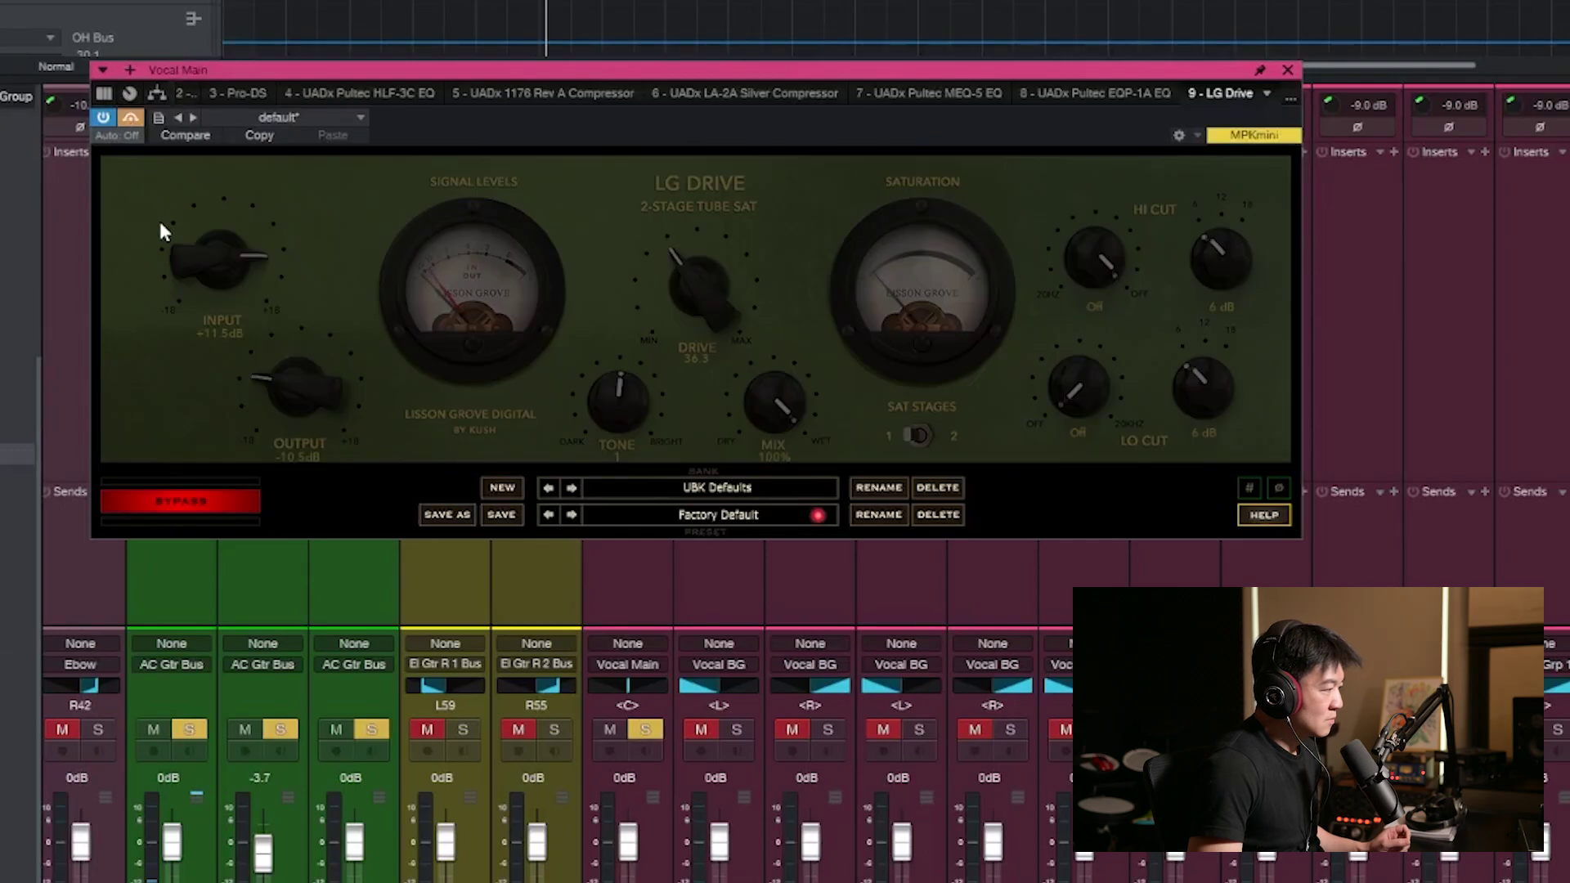
{"action": "left_click", "coordinate": [130, 119]}
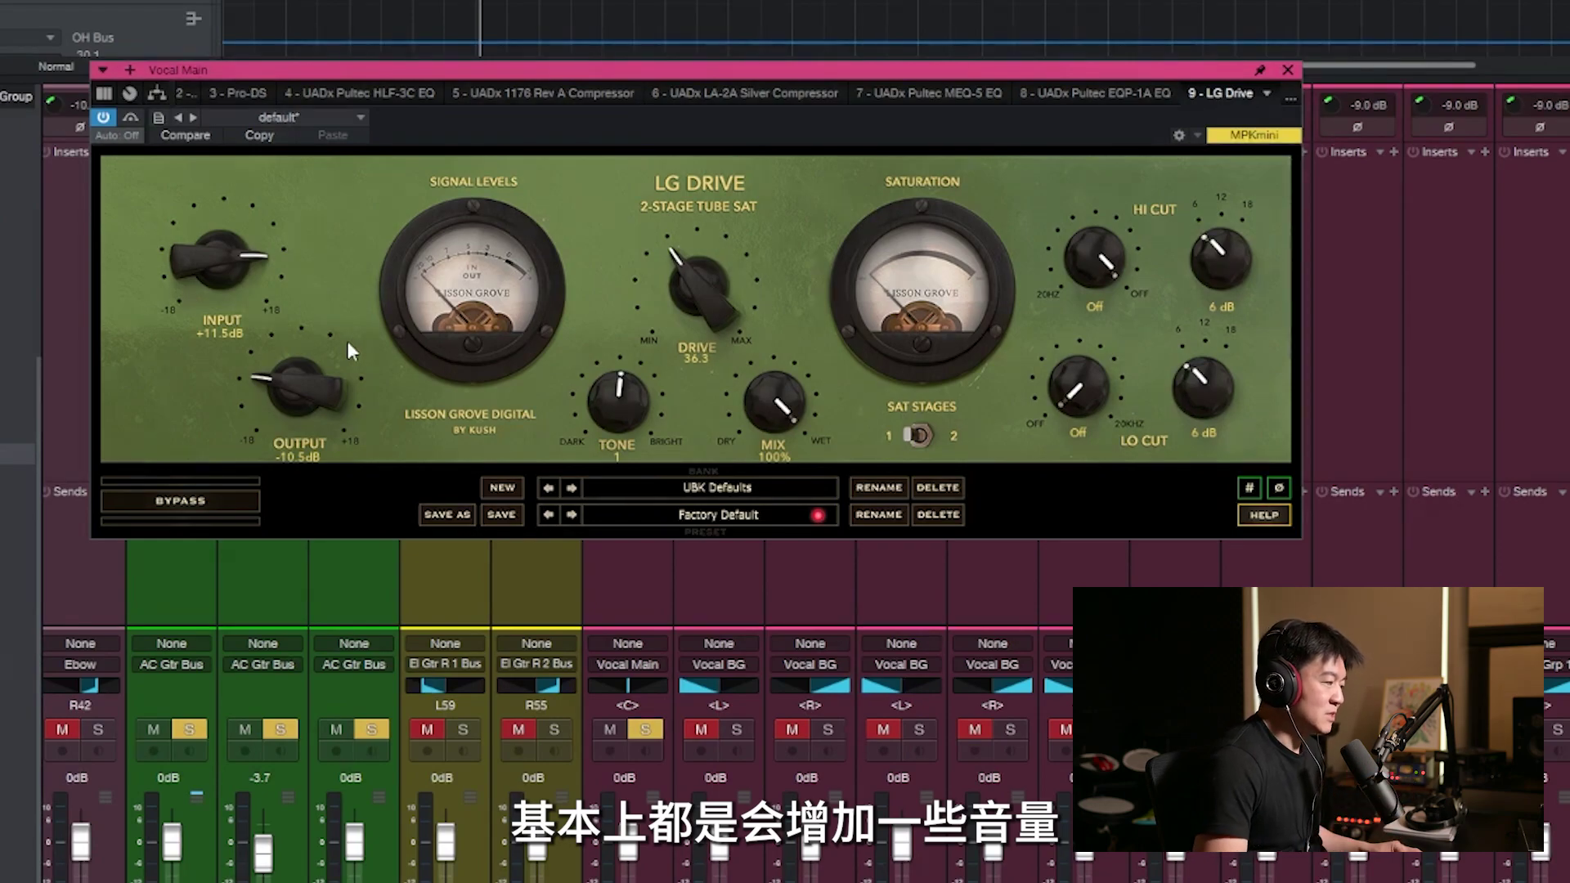
- Lower the vocal saturator's output to -12 dB, its input to +9.5 dB and its drive to 26.1
{"action": "left_click_drag", "start_coordinate": [298, 373], "coordinate": [277, 394]}
{"action": "left_click_drag", "start_coordinate": [234, 283], "coordinate": [229, 294]}
{"action": "left_click_drag", "start_coordinate": [733, 278], "coordinate": [694, 307]}
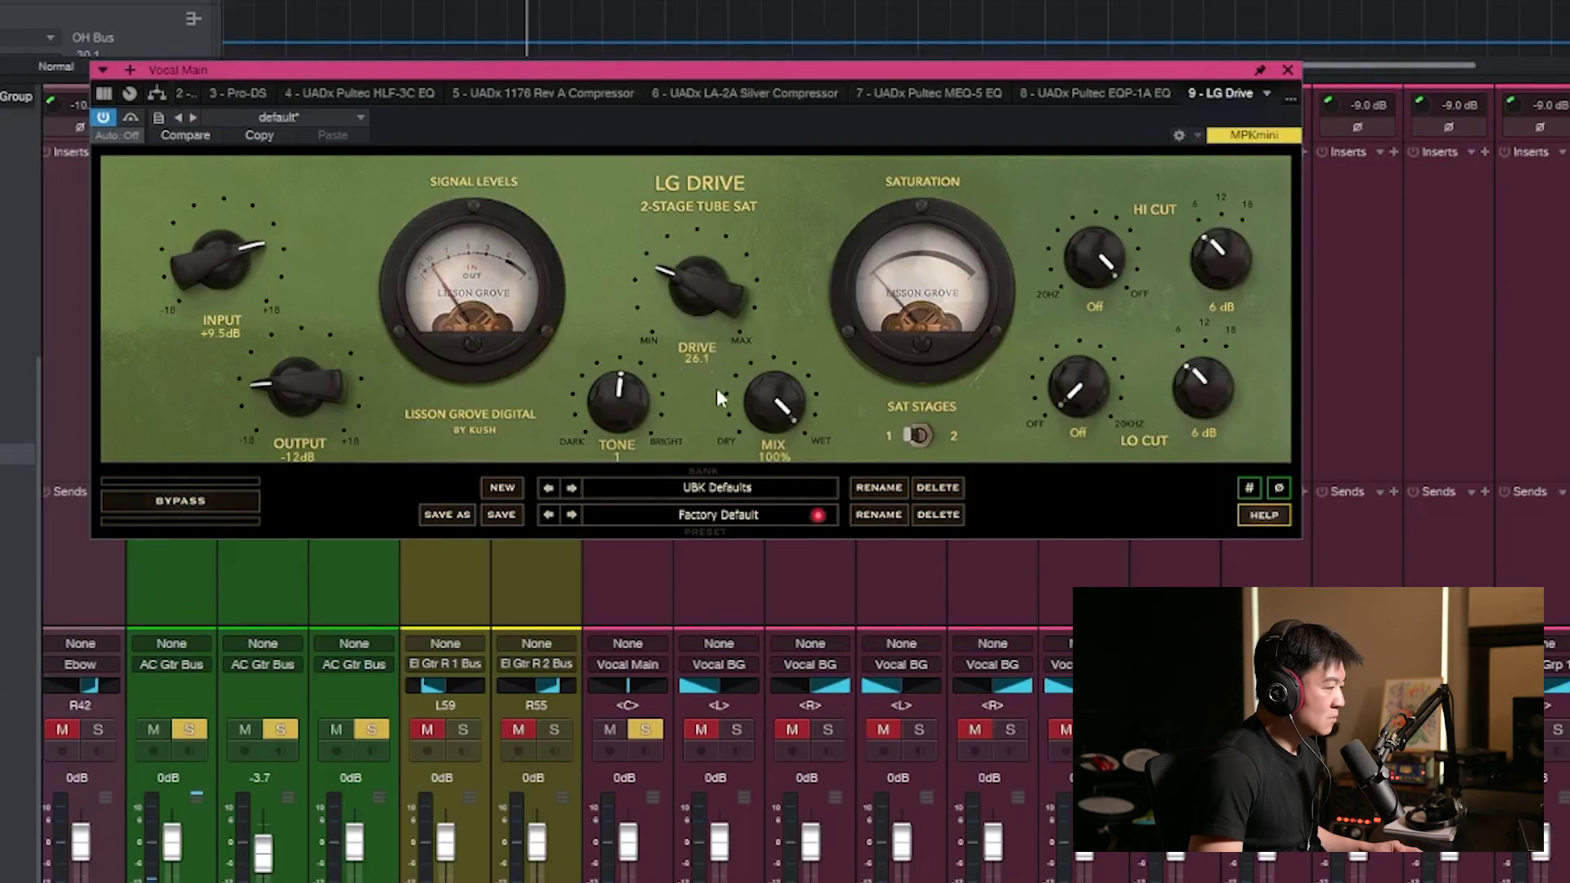
- Audition the tone control across its dark and bright range on the vocal, ending at 22
{"action": "left_click_drag", "start_coordinate": [634, 419], "coordinate": [645, 532]}
{"action": "left_click_drag", "start_coordinate": [587, 439], "coordinate": [664, 298]}
{"action": "left_click_drag", "start_coordinate": [684, 237], "coordinate": [690, 208]}
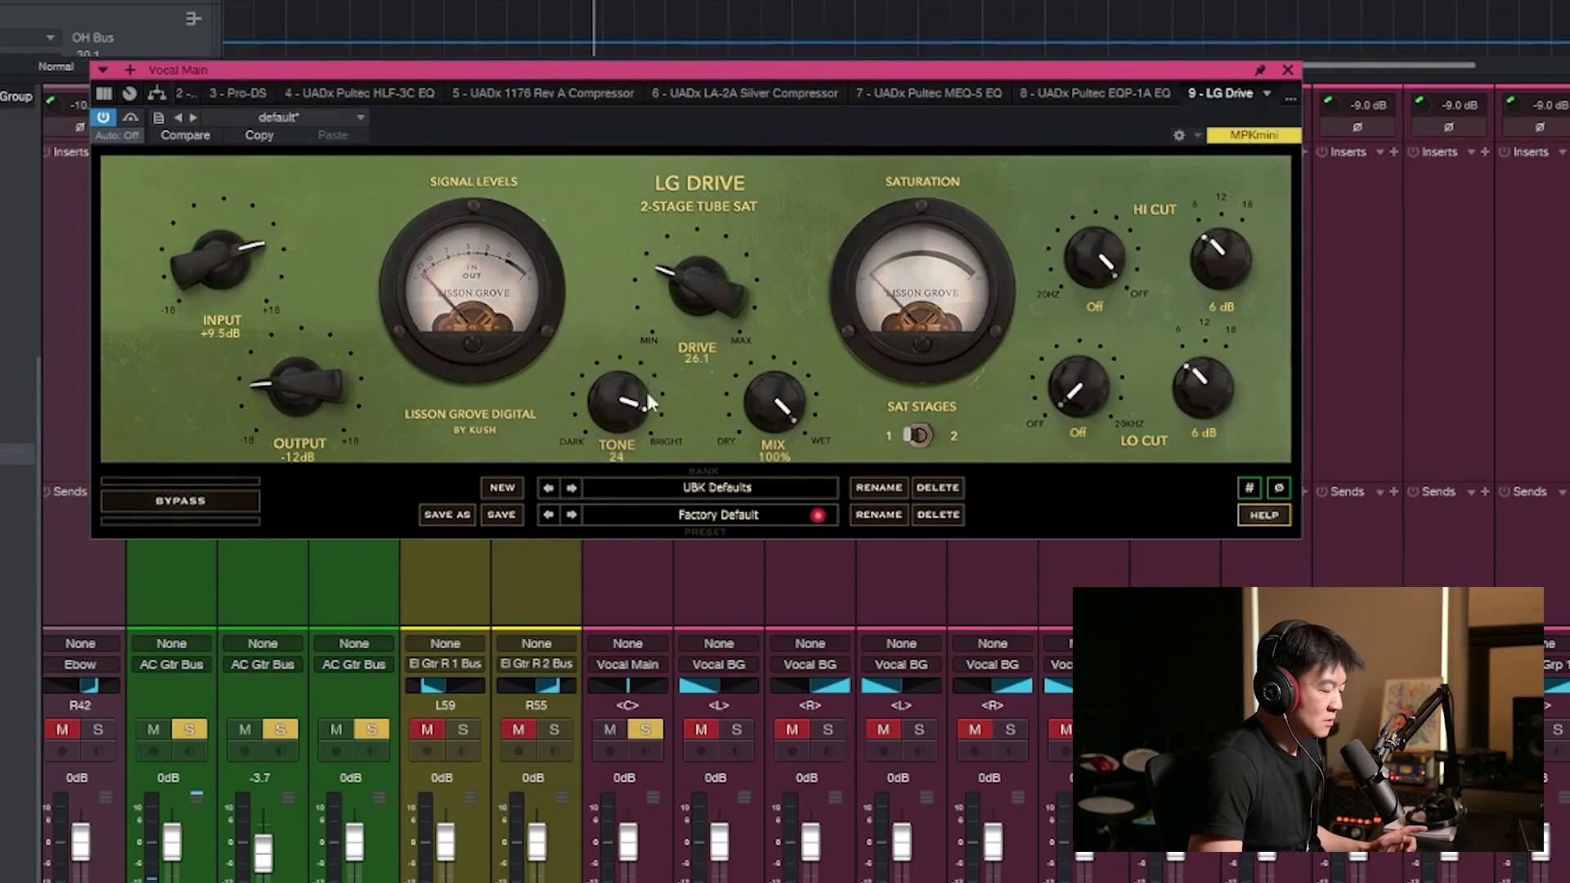
{"action": "left_click_drag", "start_coordinate": [631, 412], "coordinate": [625, 411]}
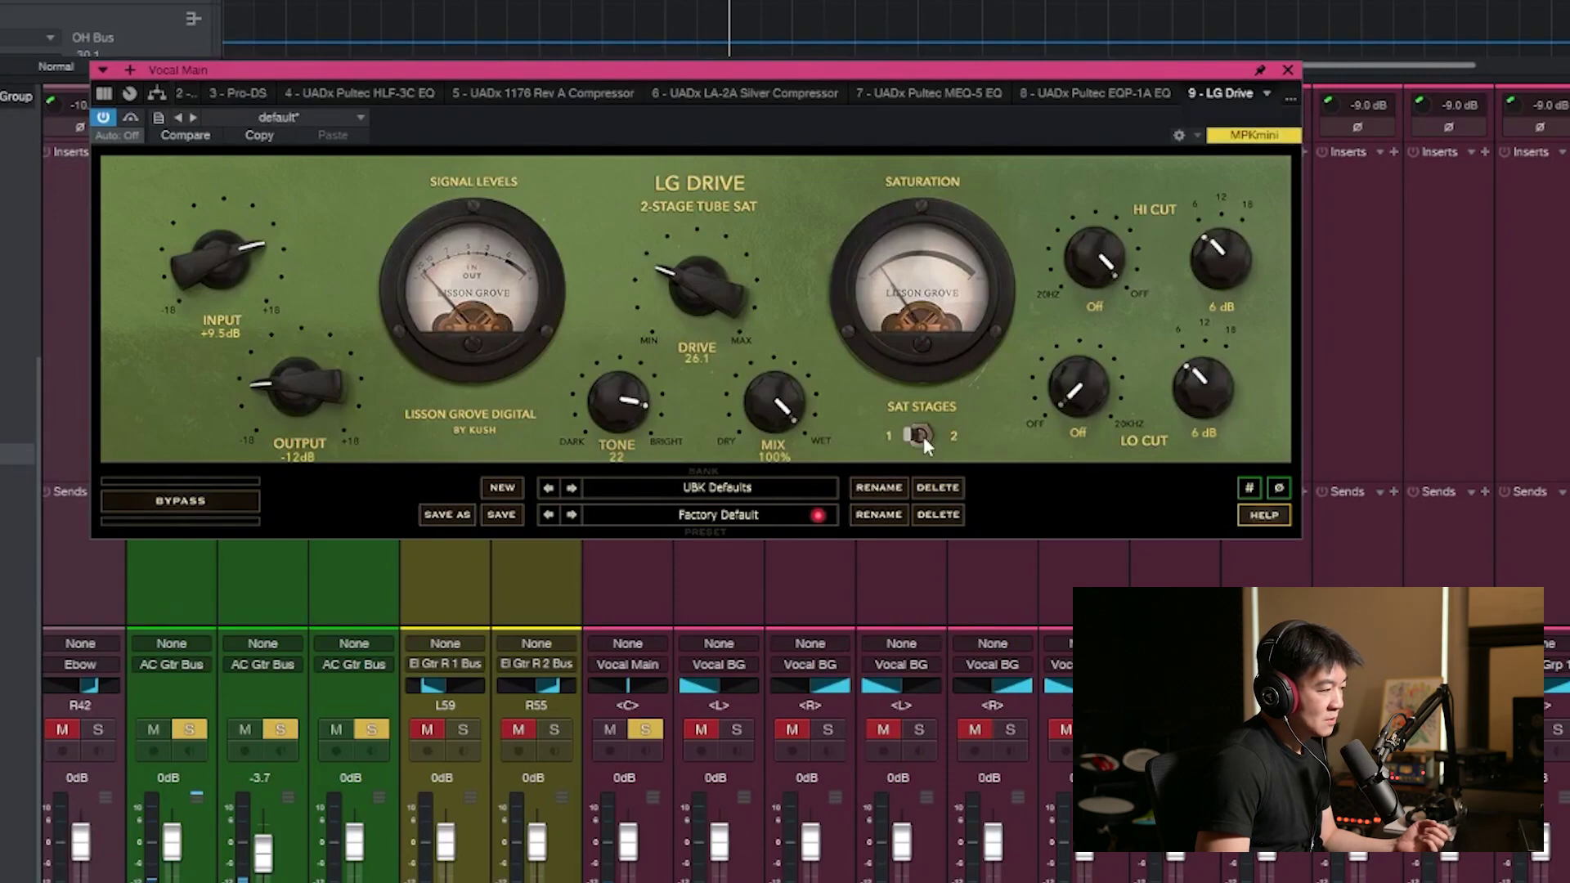
- Set the vocal's tone to 7 and drive to 42.3, and compare the sound against bypass
{"action": "left_click_drag", "start_coordinate": [622, 403], "coordinate": [630, 468]}
{"action": "left_click_drag", "start_coordinate": [693, 267], "coordinate": [700, 245]}
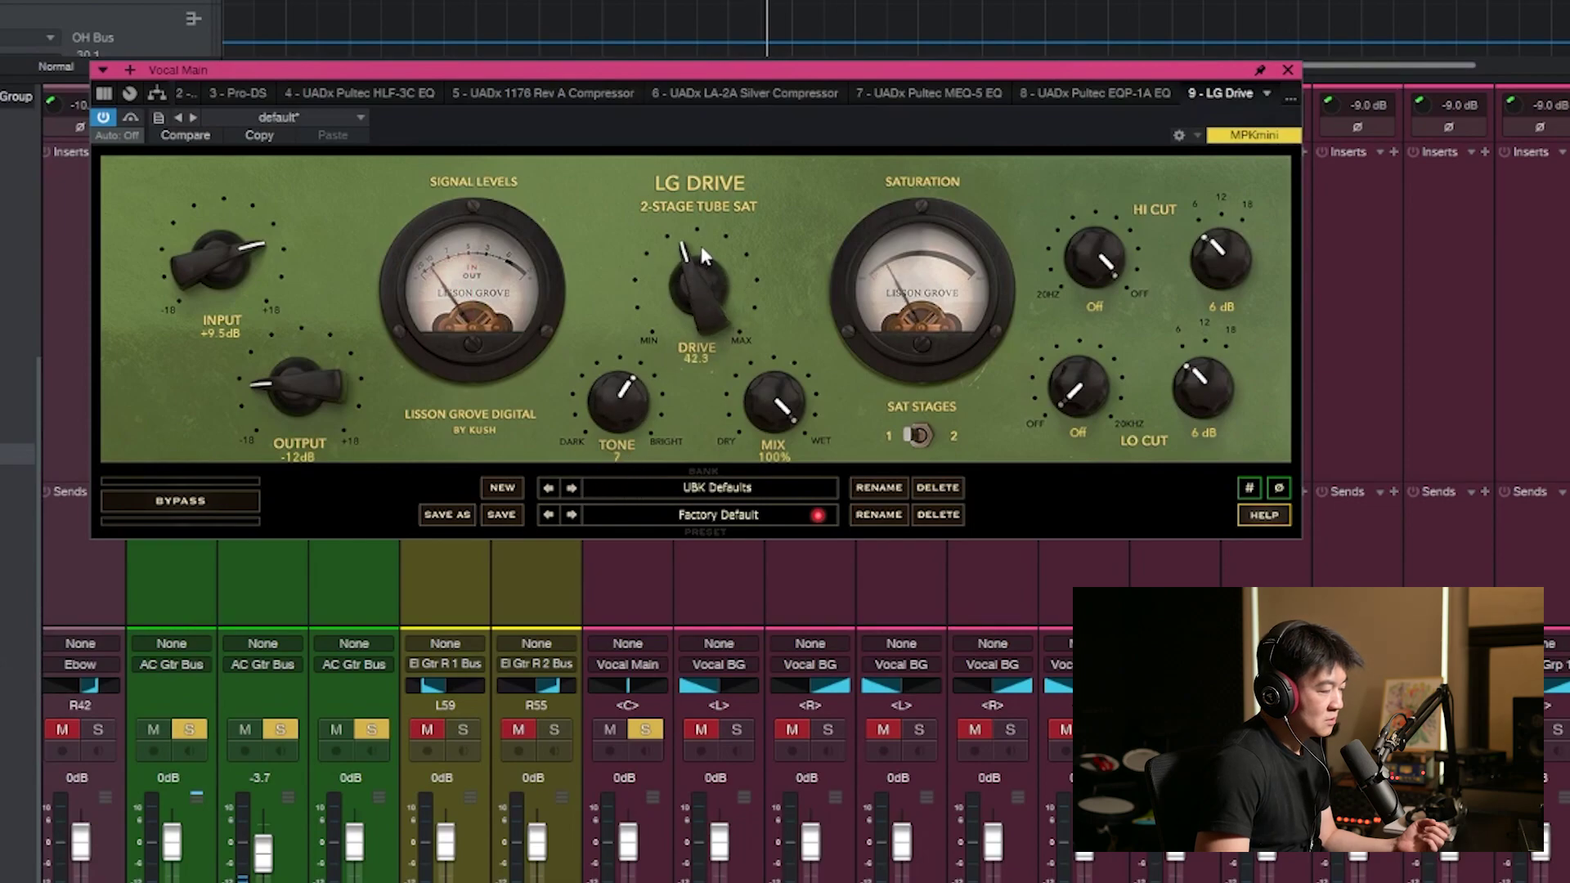
{"action": "left_click", "coordinate": [129, 117]}
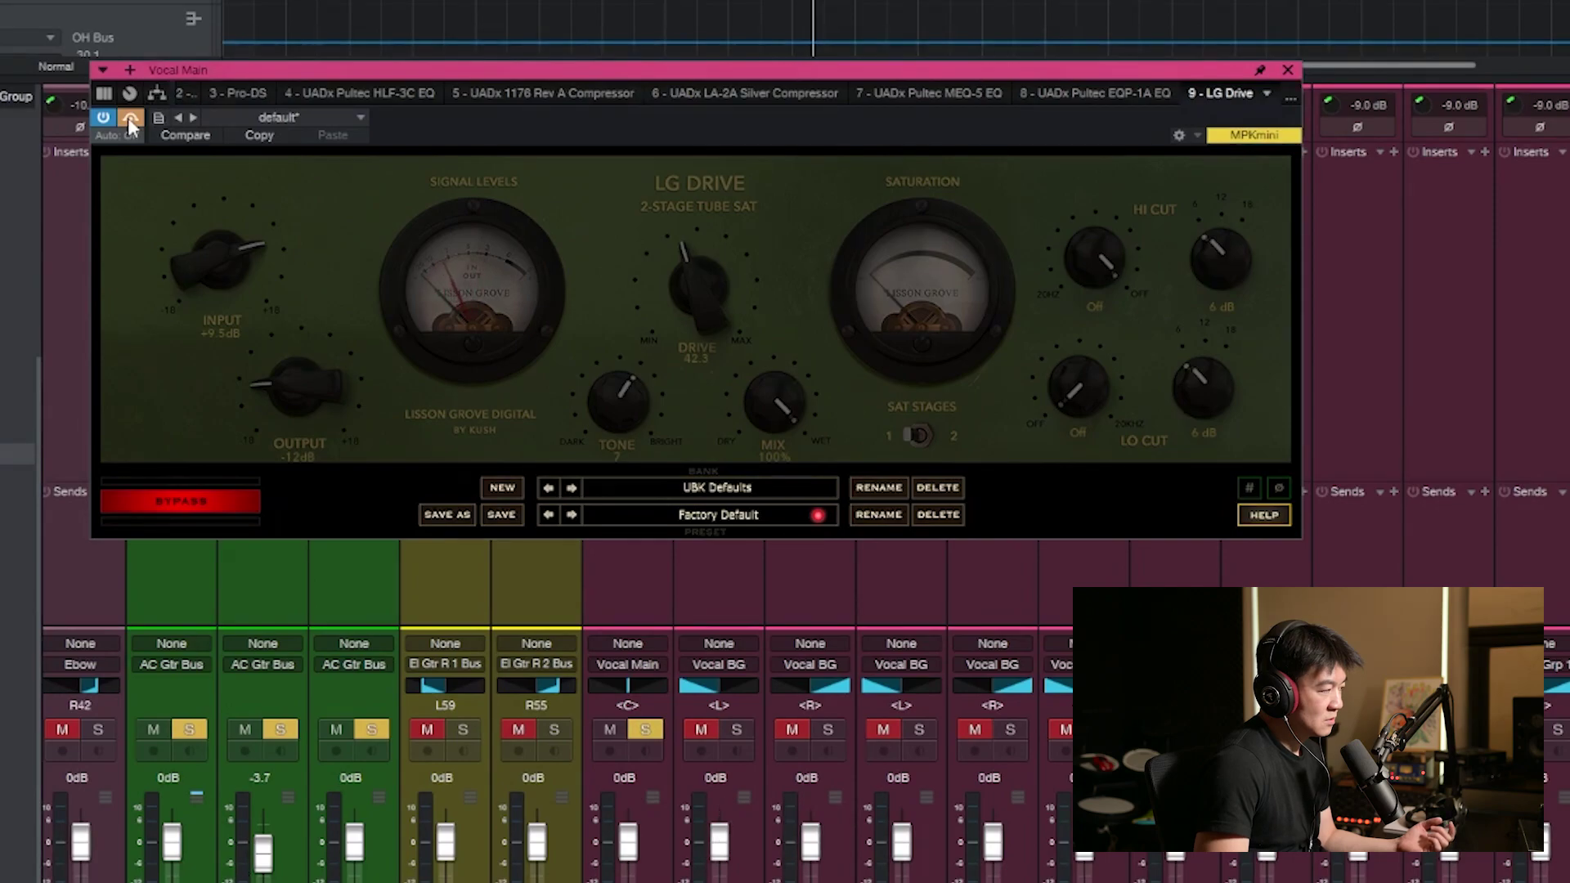
{"action": "left_click", "coordinate": [128, 117]}
- Fine-tune the vocal's drive to 44.9, reduce the mix to 53% and switch the saturation to two stages
{"action": "left_click_drag", "start_coordinate": [697, 282], "coordinate": [700, 274]}
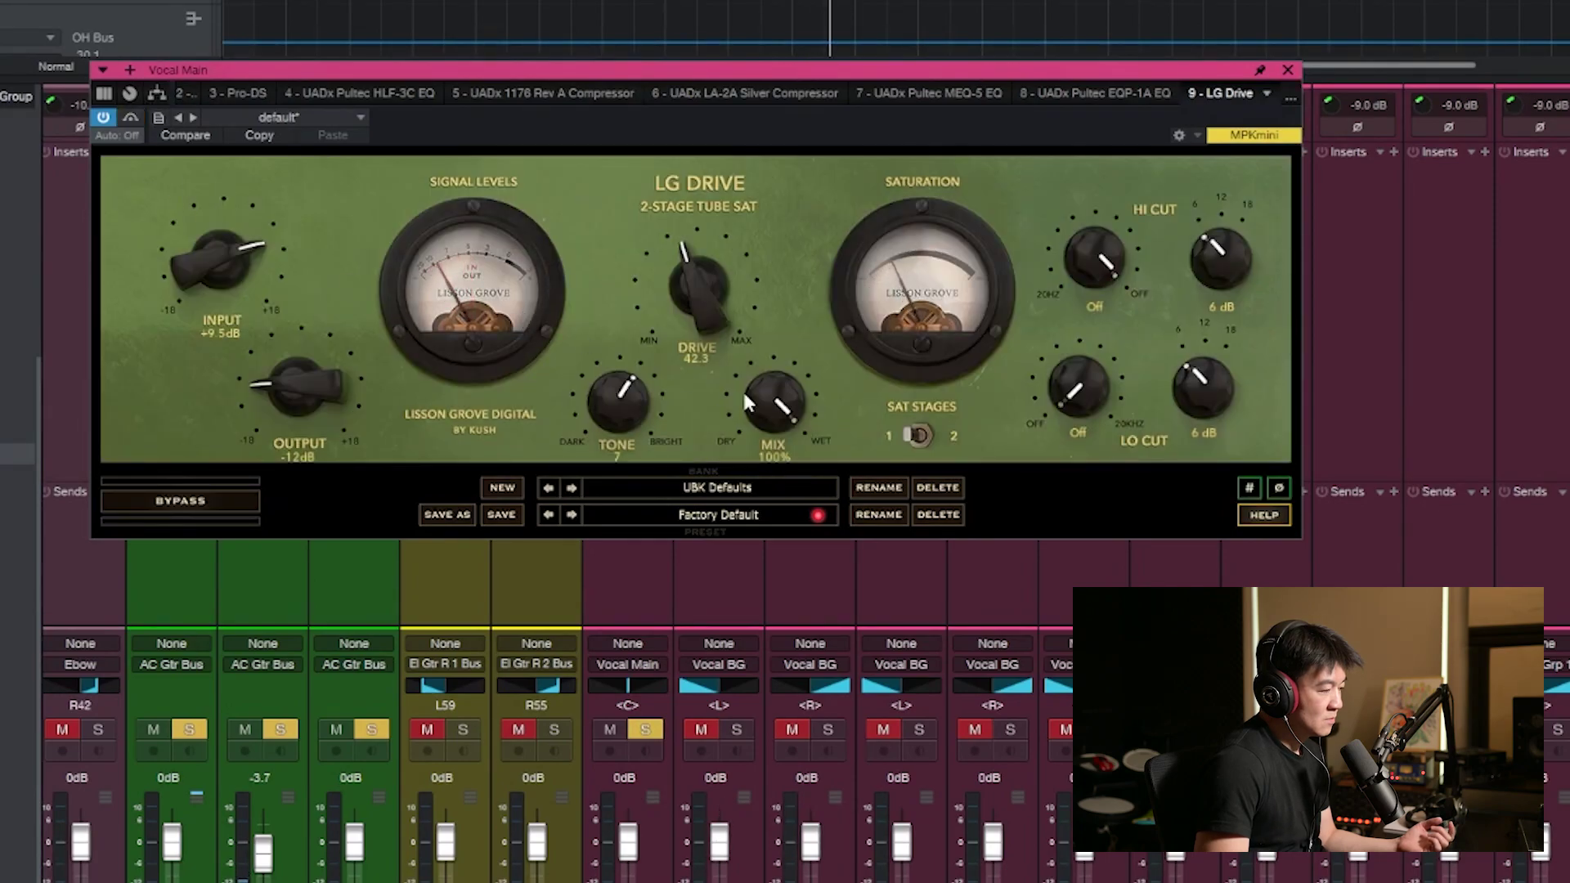
{"action": "left_click_drag", "start_coordinate": [774, 401], "coordinate": [829, 330]}
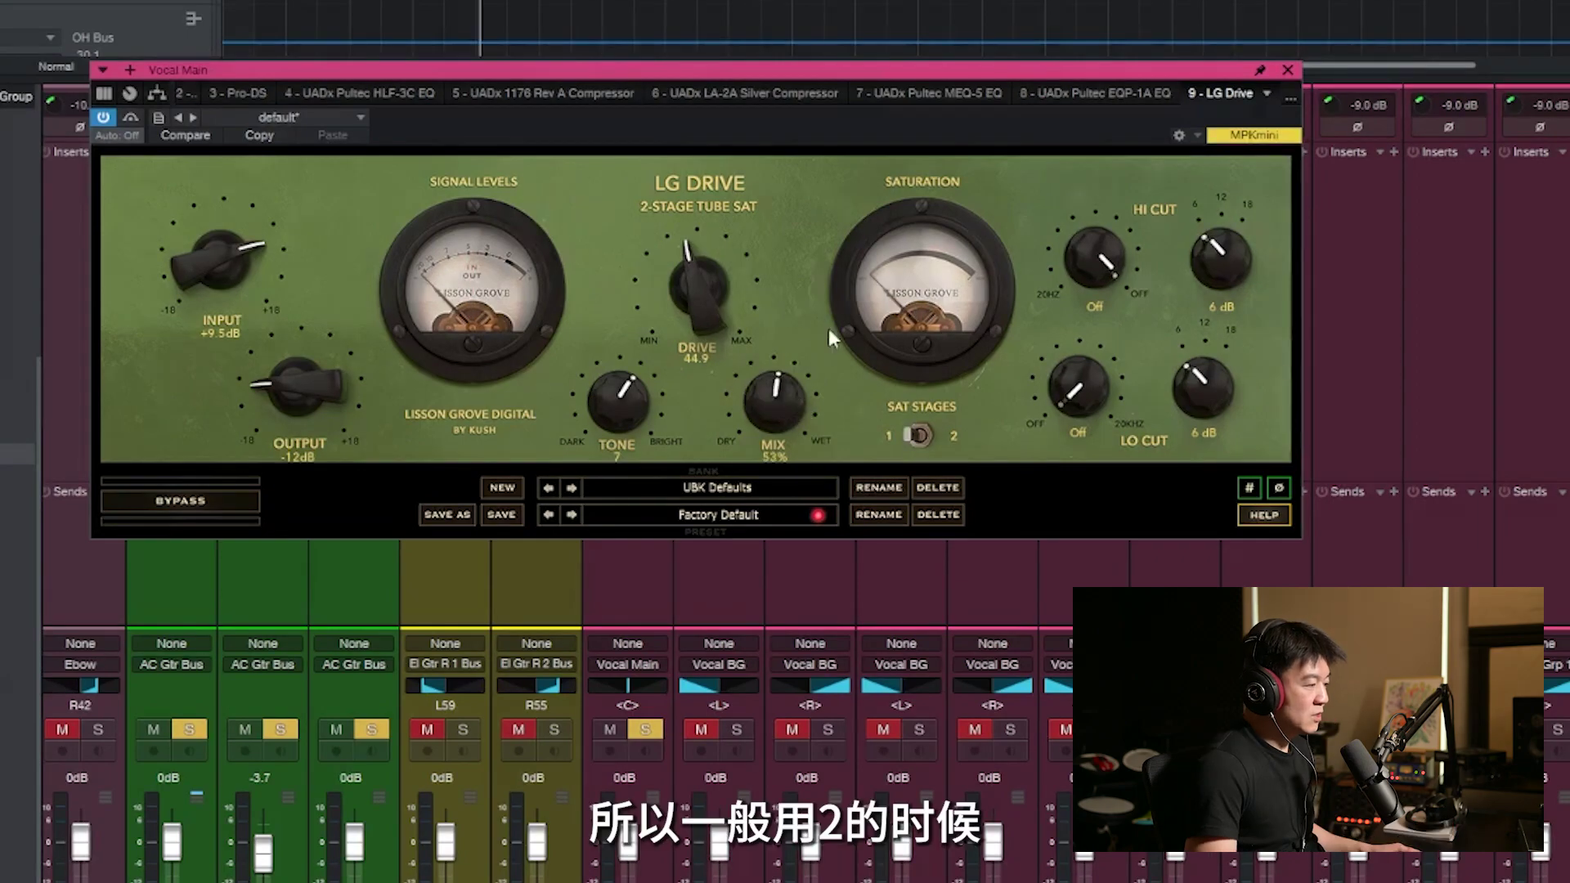
{"action": "left_click", "coordinate": [920, 435]}
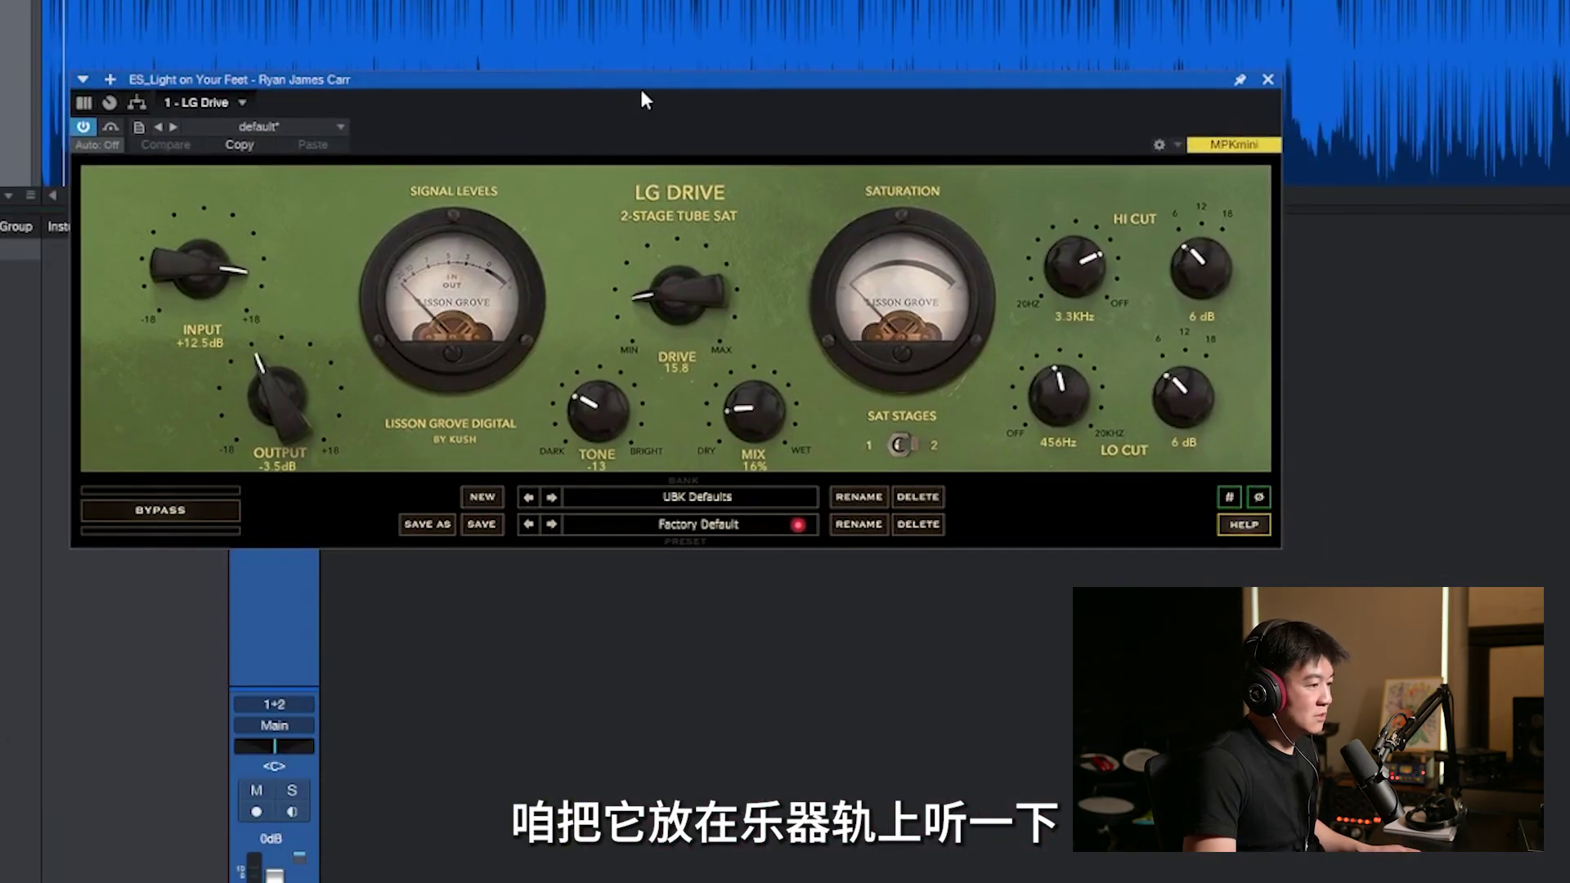
- Play the "ES_Light on Your Feet" track and compare it with LG Drive active and bypassed
{"action": "key", "text": "space"}
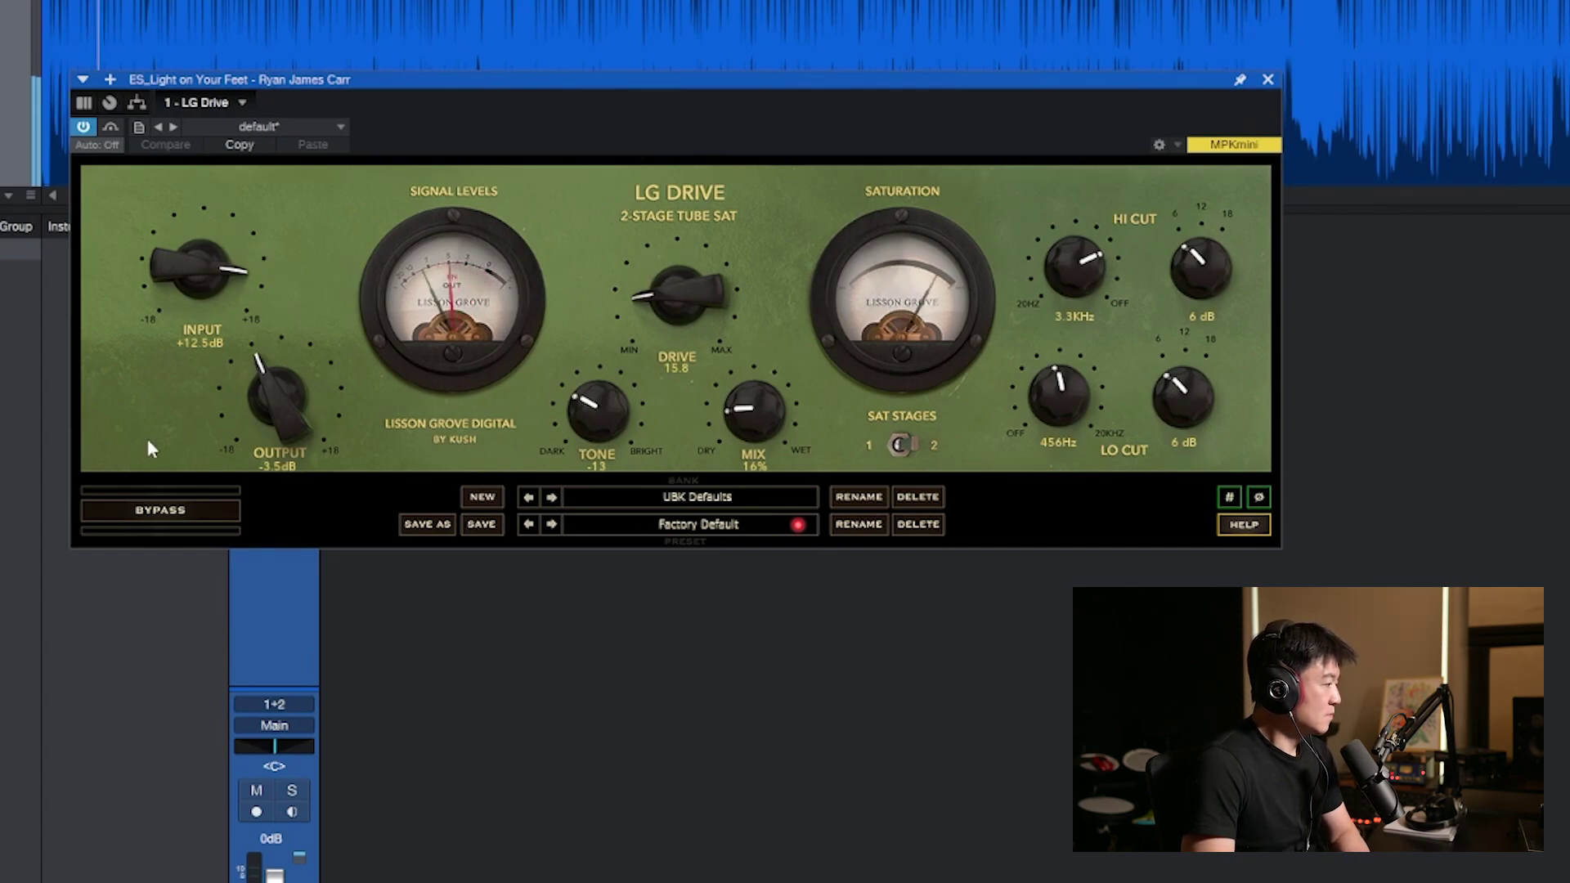
{"action": "left_click", "coordinate": [186, 515]}
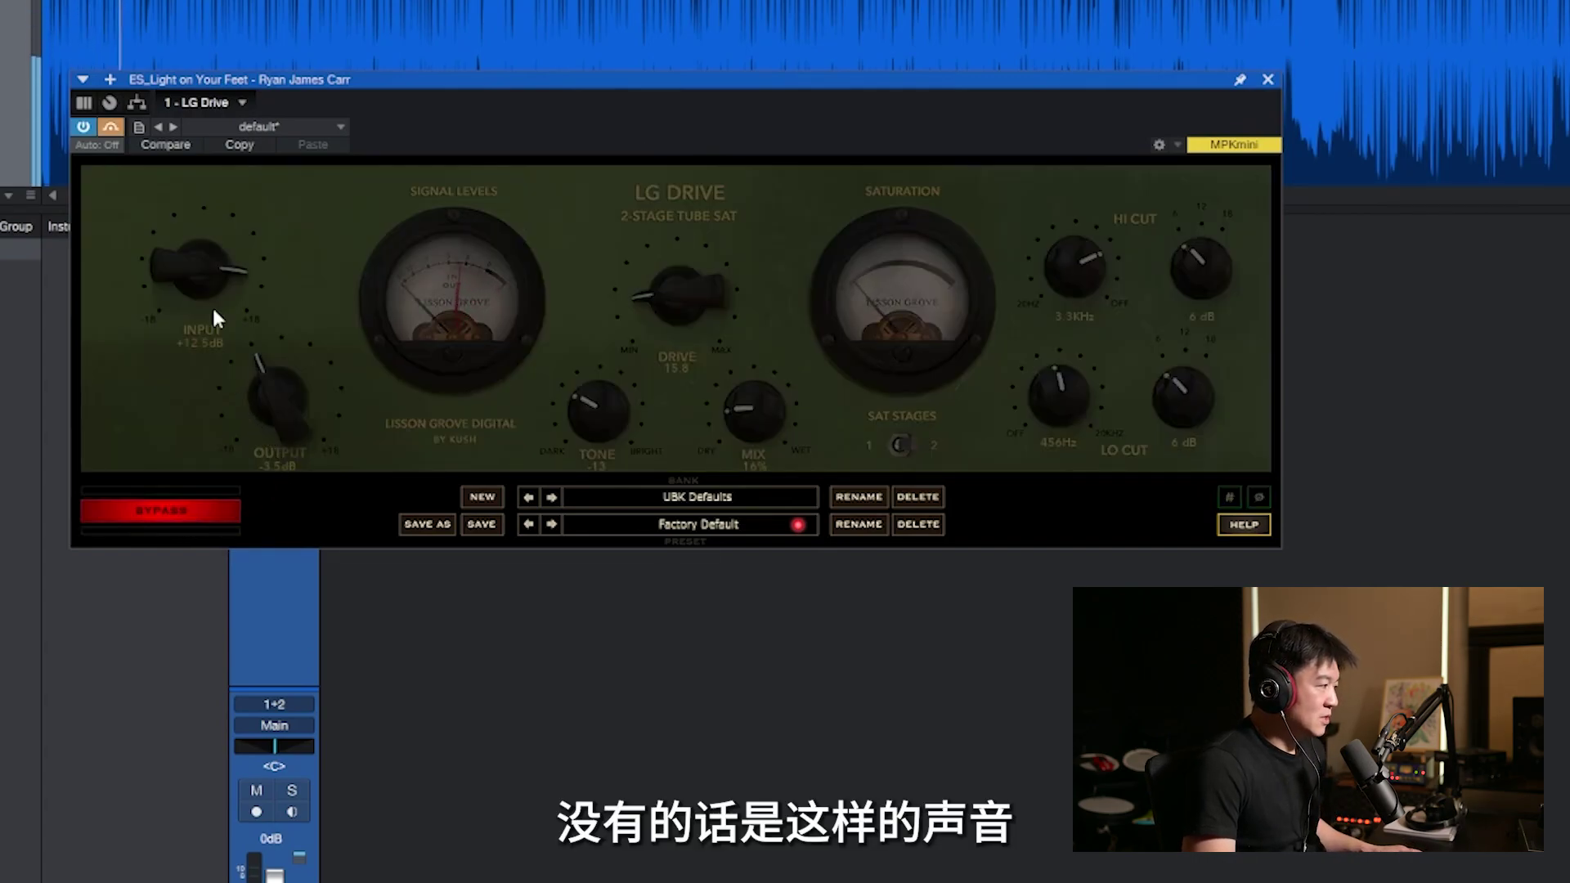
{"action": "left_click", "coordinate": [111, 128]}
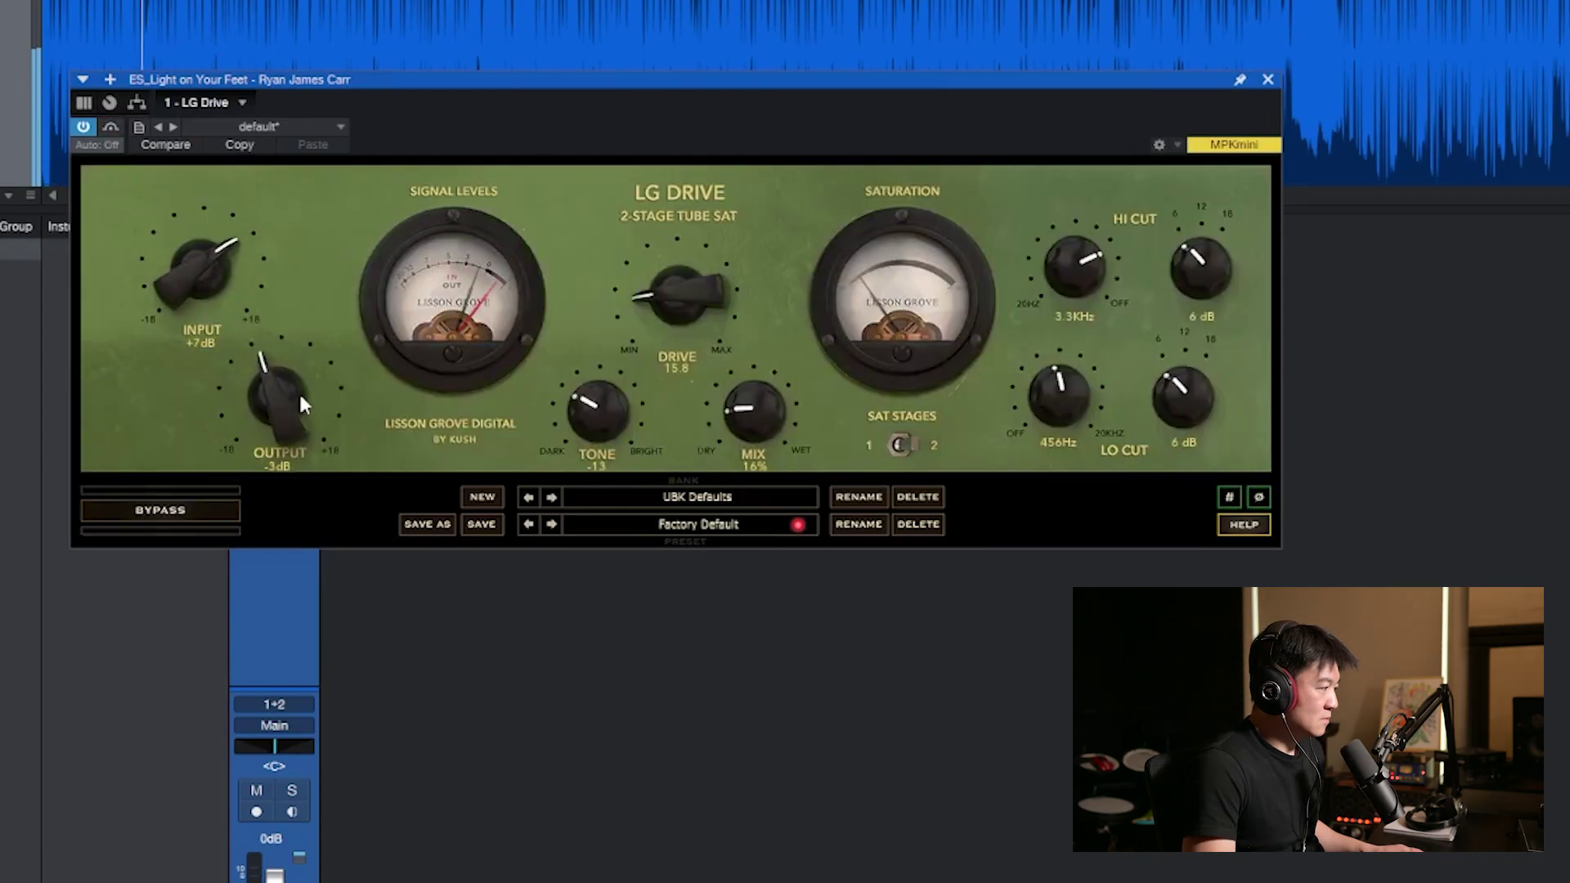
- Set the music track's output to 0 dB and drive to 48.5, and compare the result against bypass
{"action": "left_click_drag", "start_coordinate": [301, 369], "coordinate": [286, 386]}
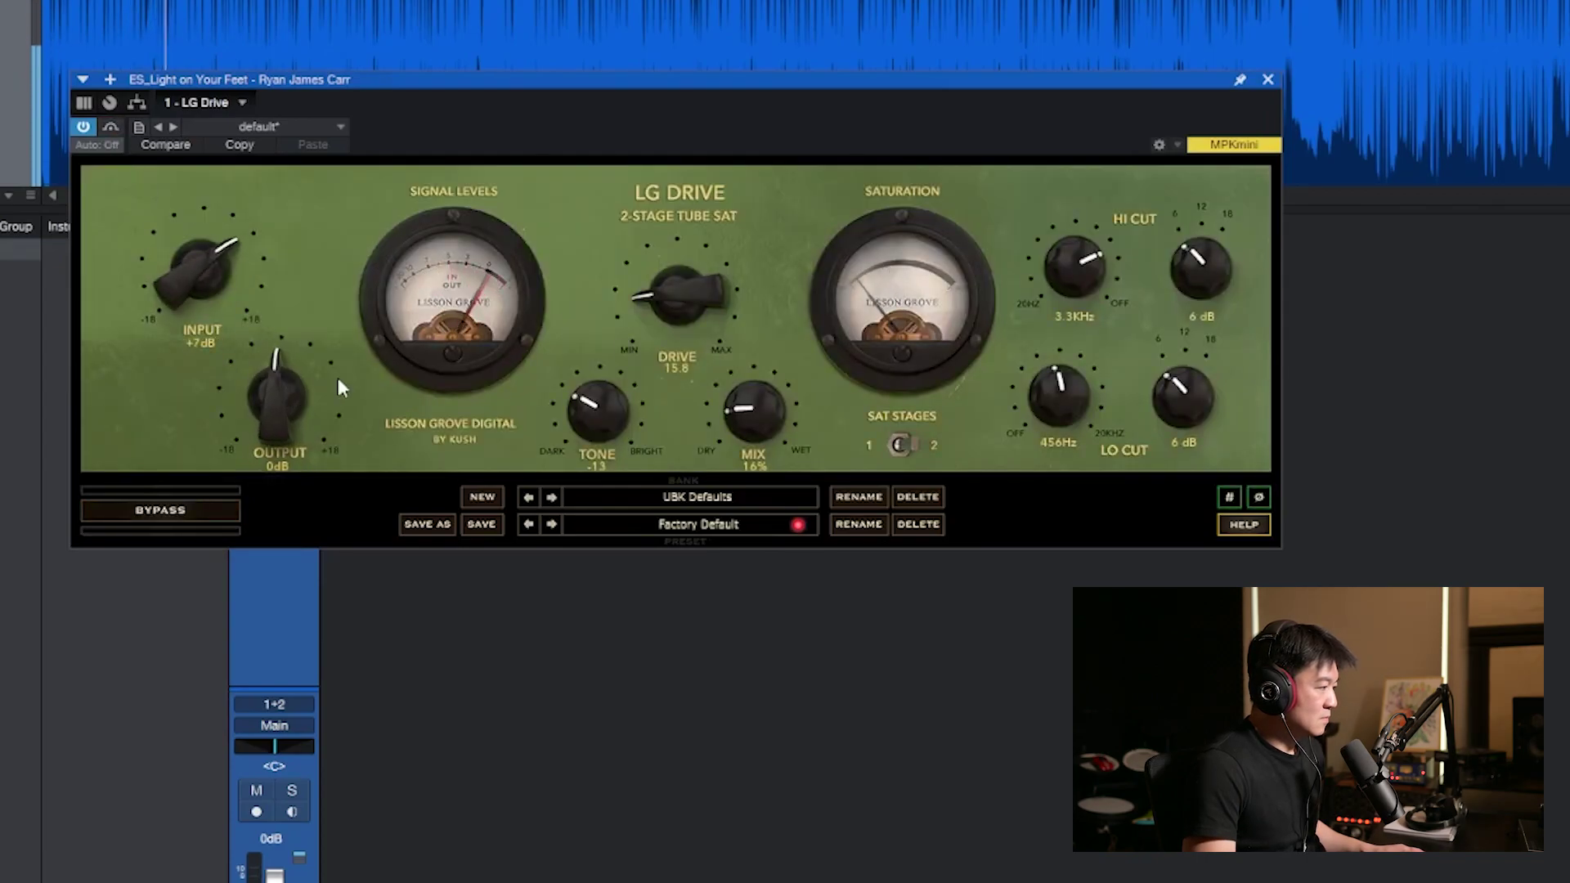
{"action": "left_click_drag", "start_coordinate": [705, 307], "coordinate": [720, 221]}
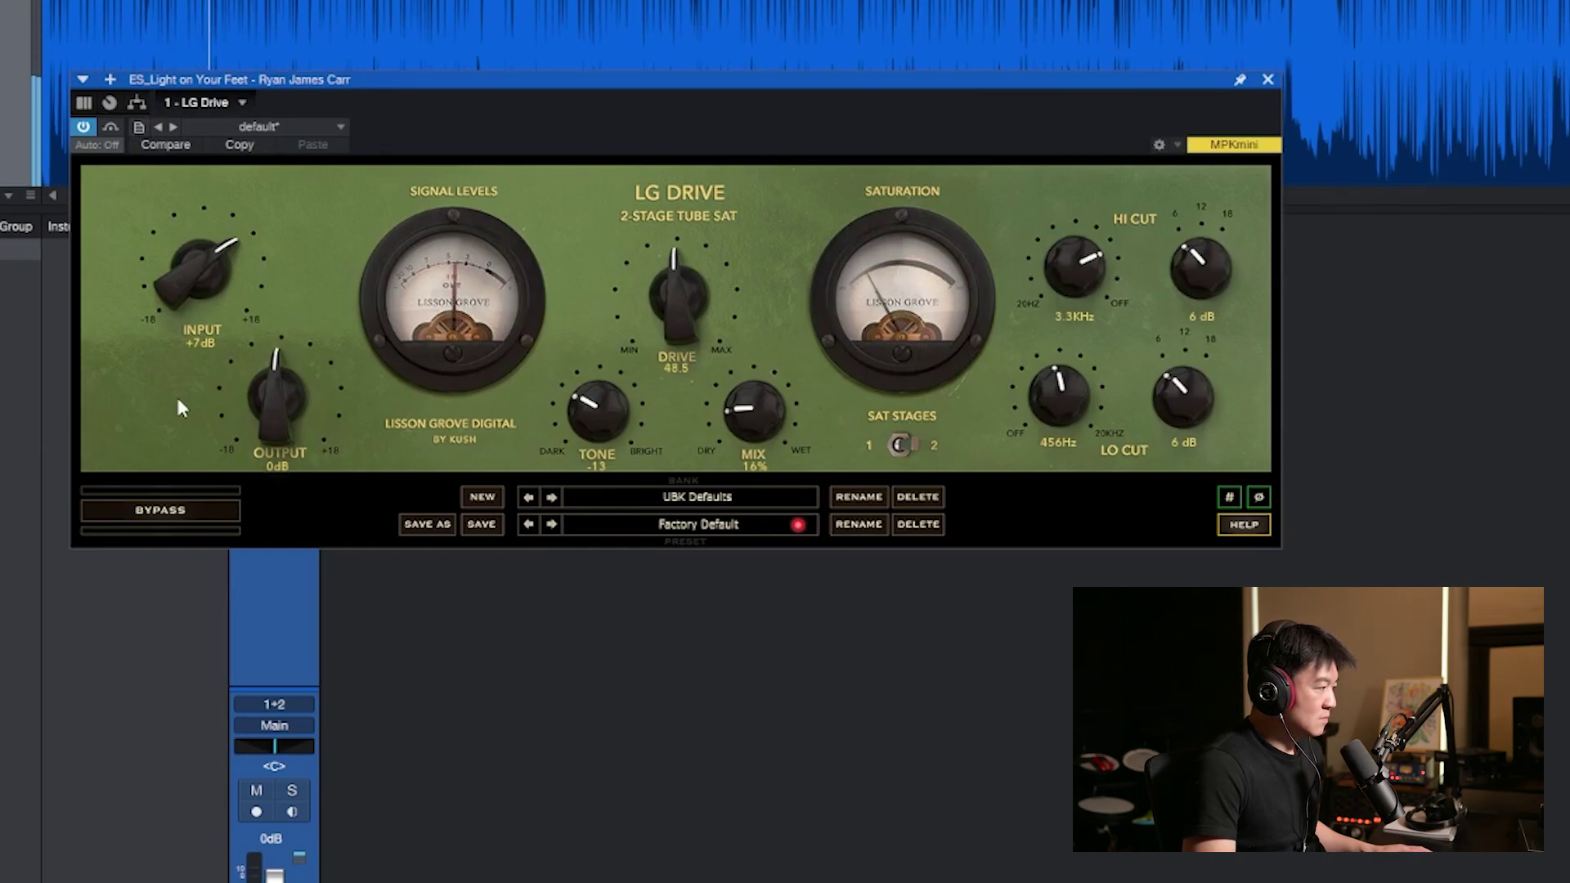
{"action": "left_click", "coordinate": [208, 512]}
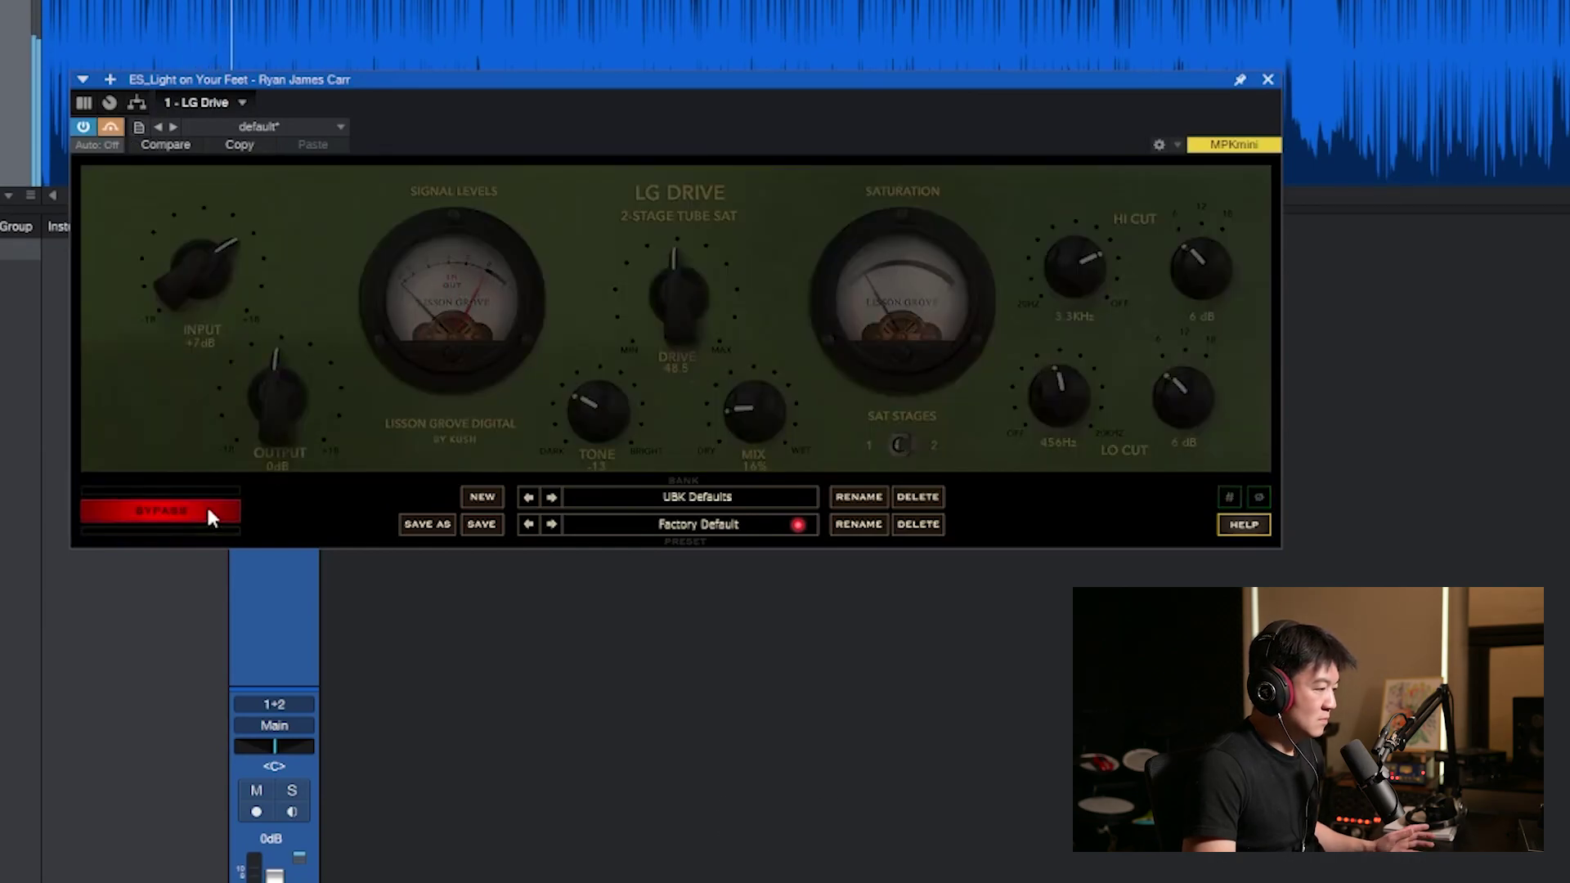
{"action": "left_click", "coordinate": [208, 512]}
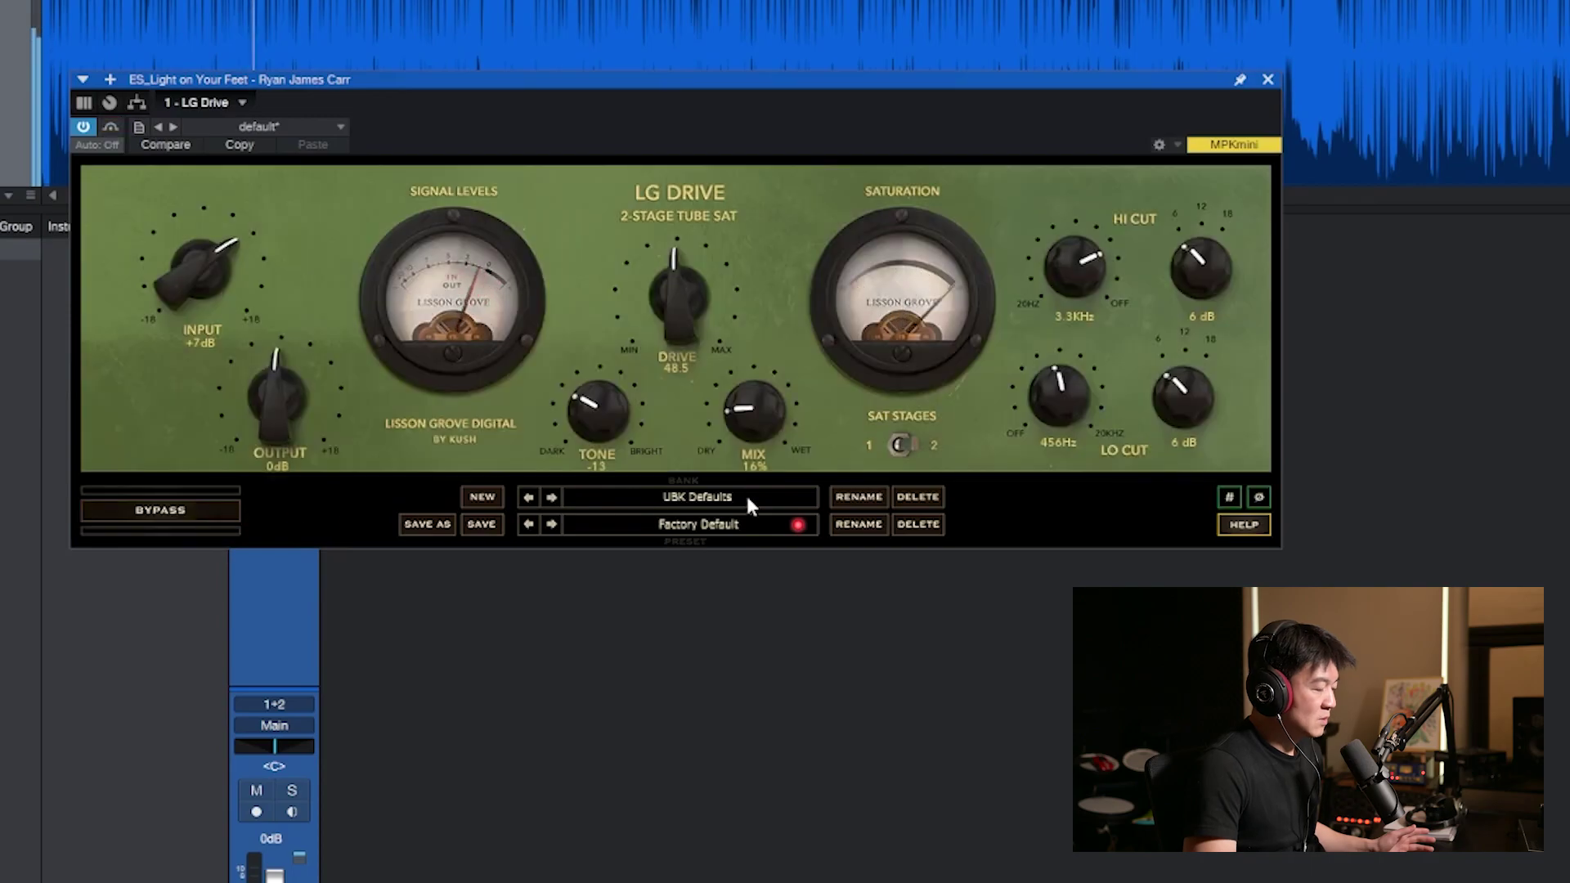
- Raise the mix to 64% and trim the output to -1 dB, checking the level against bypass
{"action": "left_click_drag", "start_coordinate": [759, 412], "coordinate": [813, 278]}
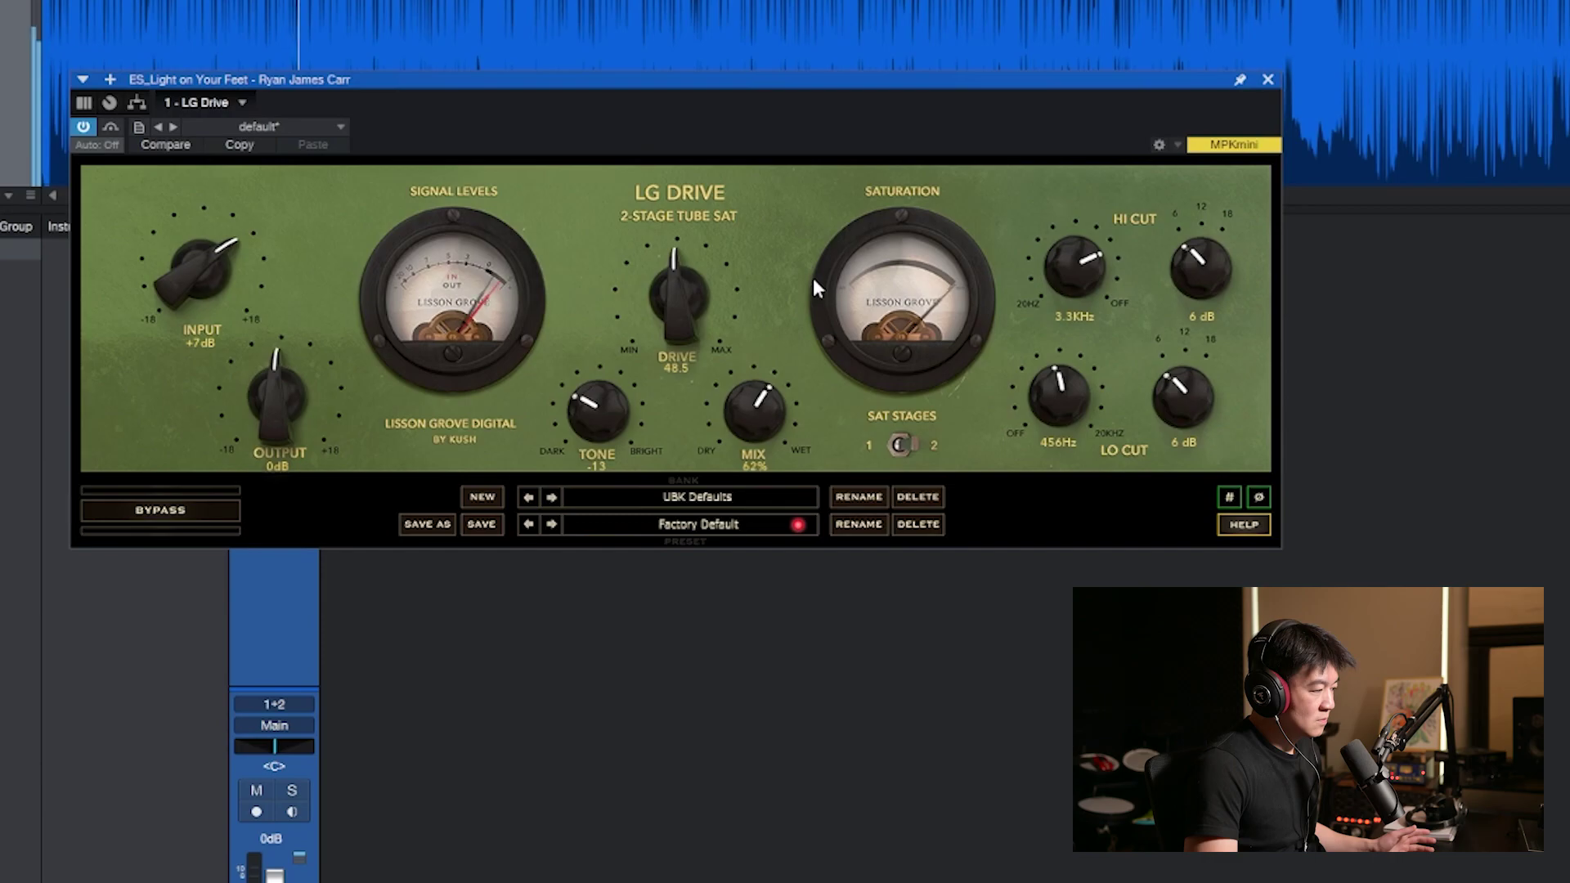
{"action": "left_click_drag", "start_coordinate": [276, 406], "coordinate": [279, 442]}
{"action": "left_click", "coordinate": [220, 510]}
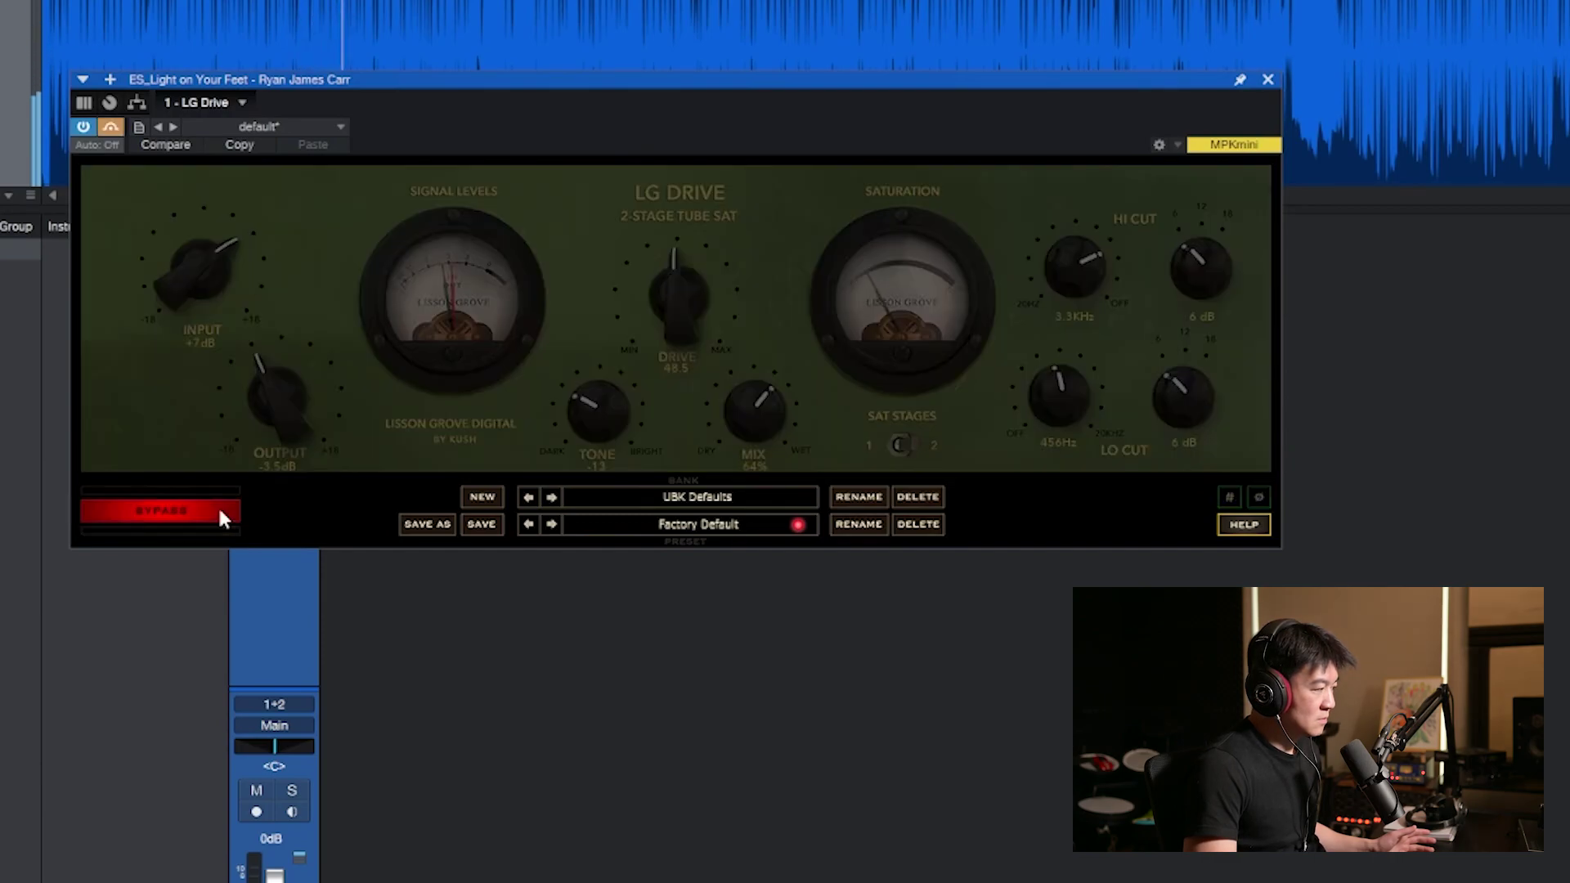
{"action": "left_click", "coordinate": [218, 510]}
{"action": "left_click_drag", "start_coordinate": [282, 419], "coordinate": [280, 385]}
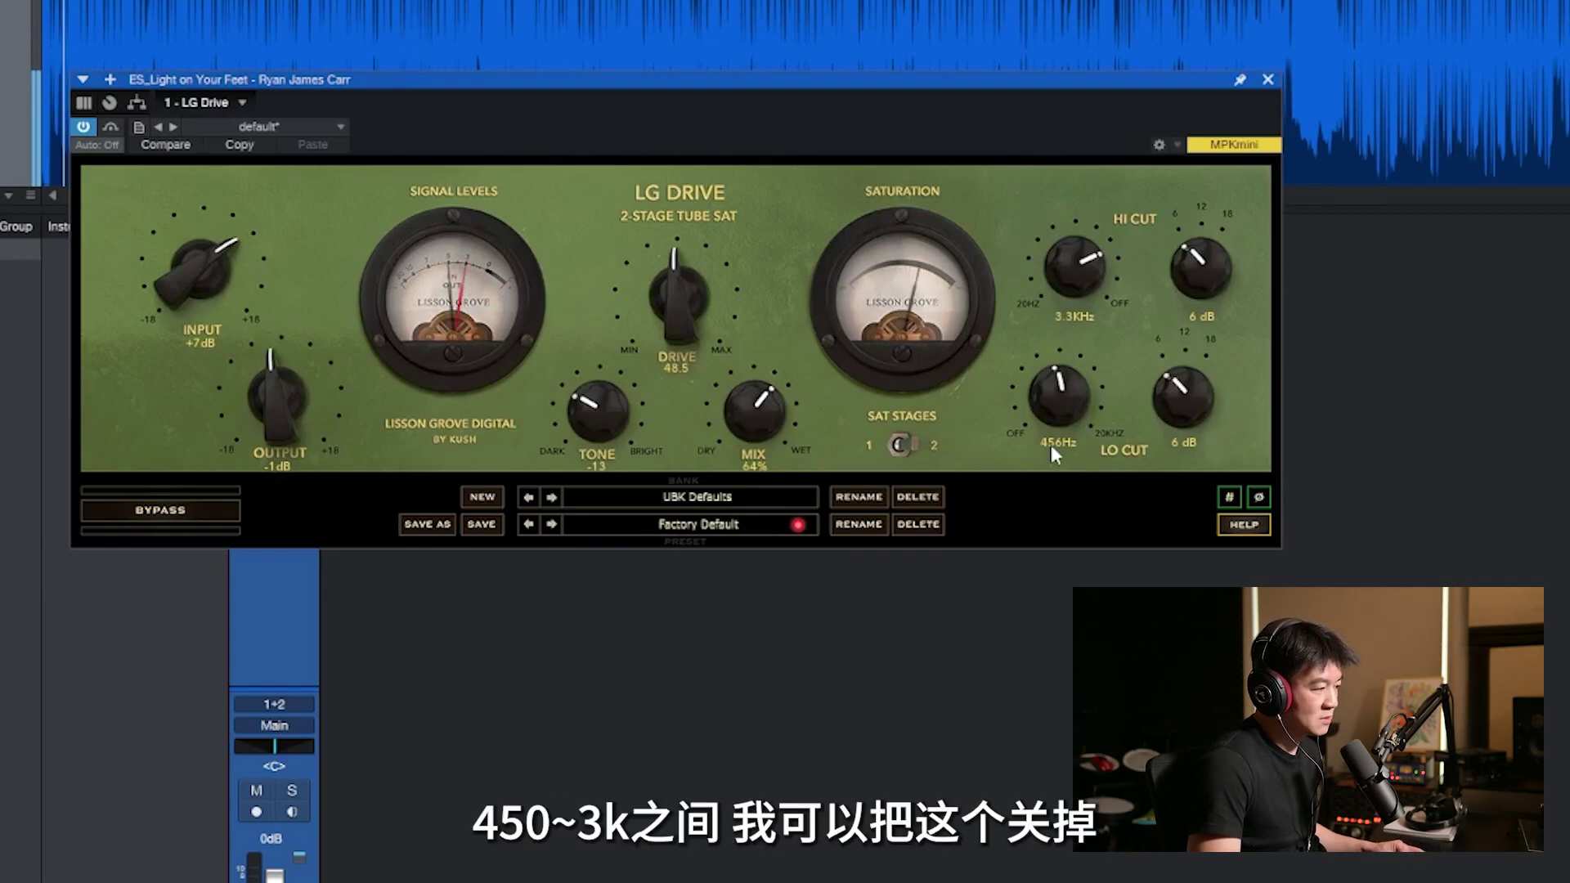
- Turn off the low-cut and high-cut filters, and reduce the mix to 32% while the track plays
{"action": "left_click_drag", "start_coordinate": [1068, 389], "coordinate": [1075, 515]}
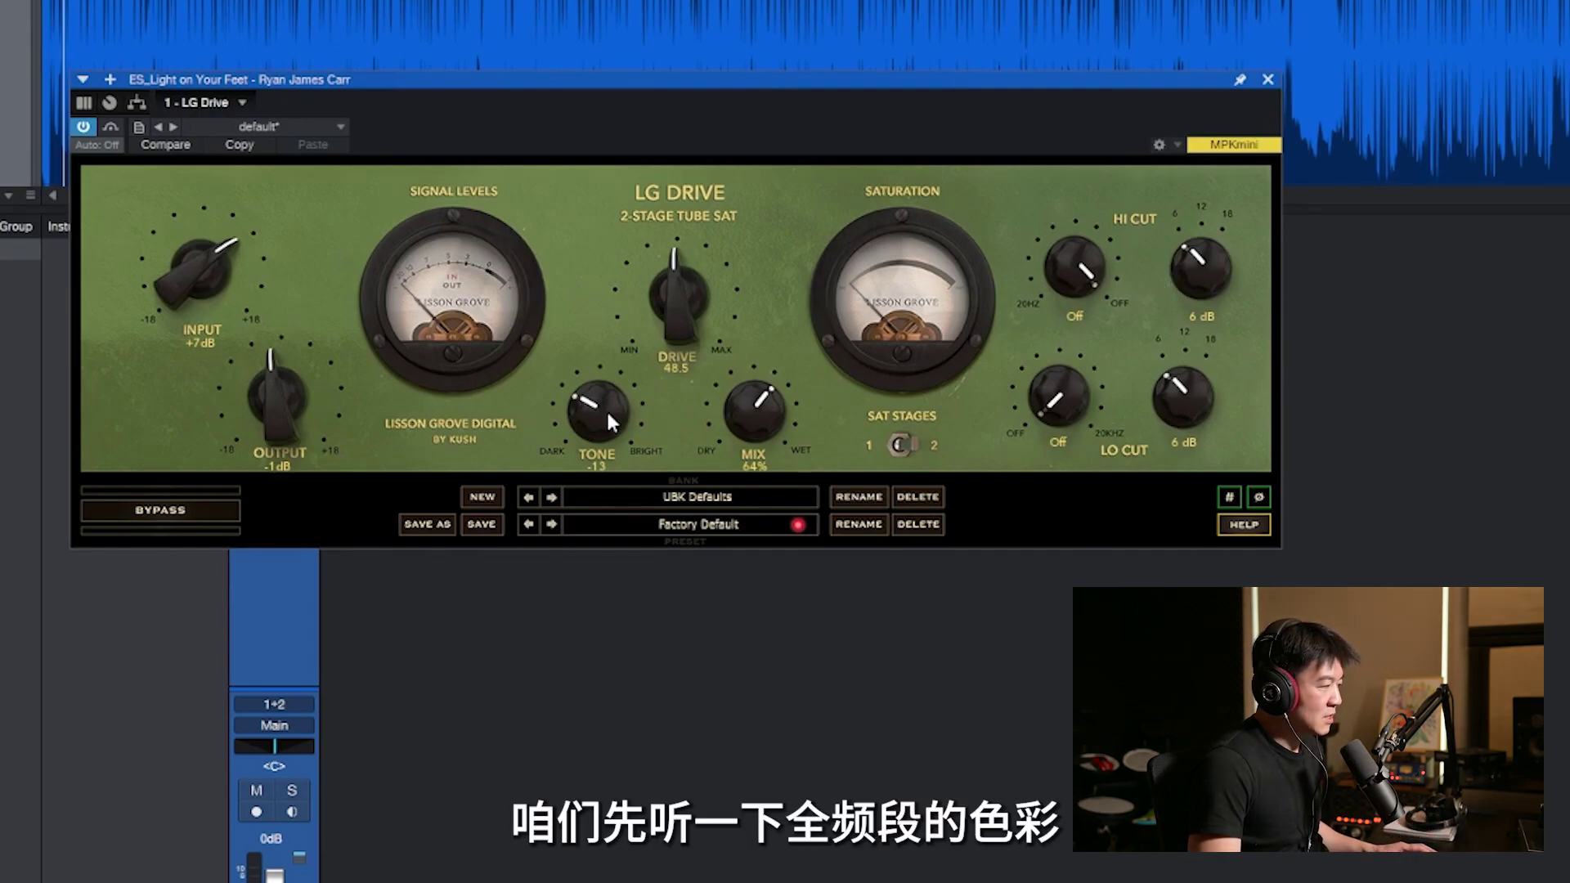
{"action": "key", "text": "space"}
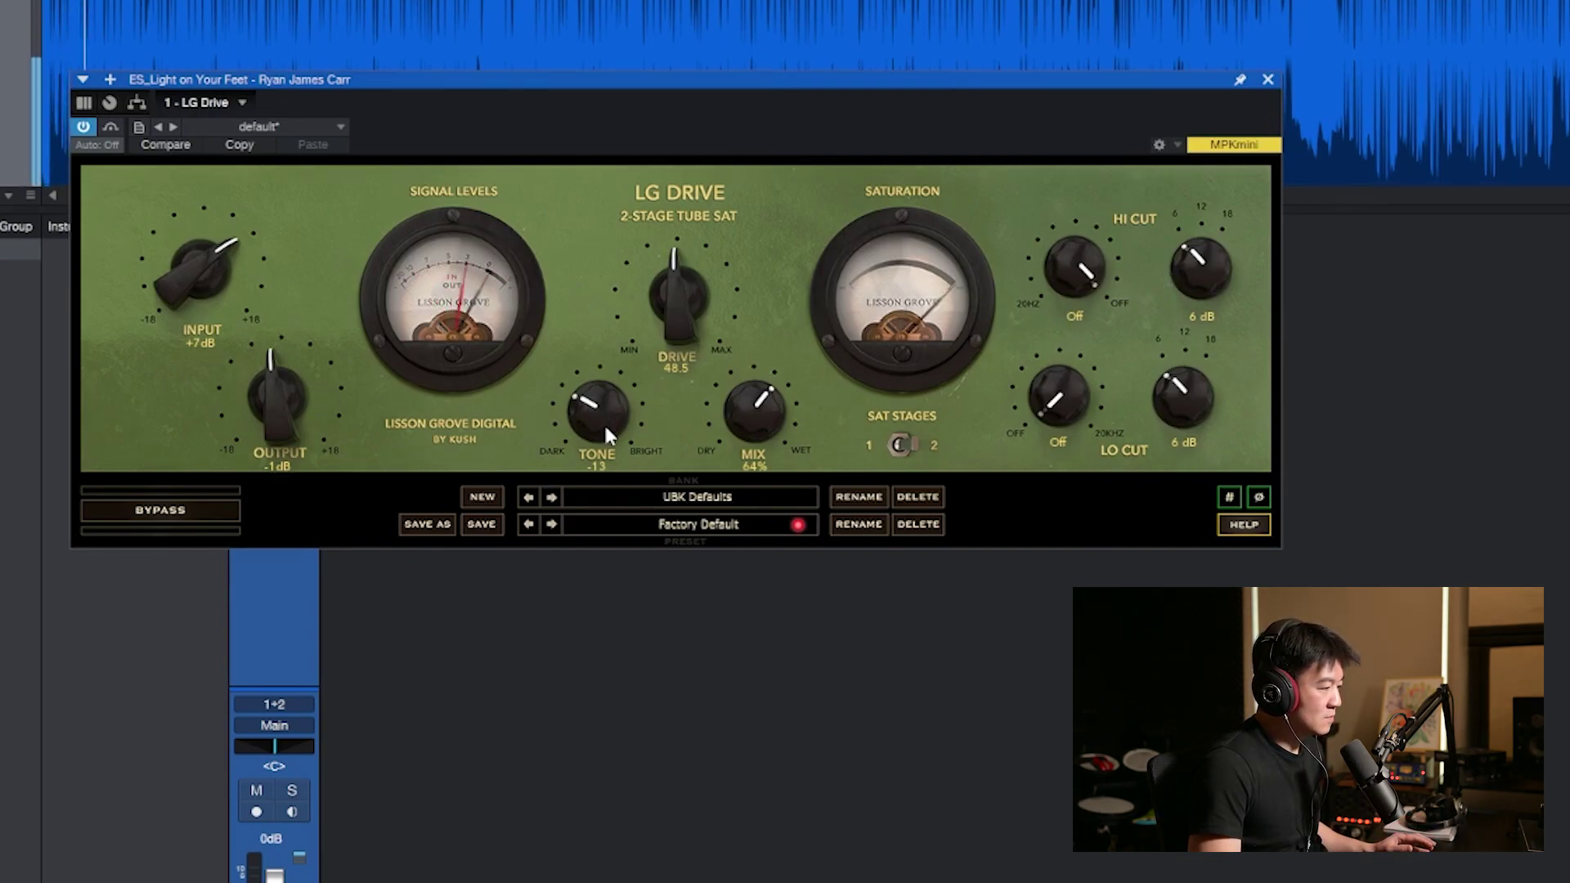
{"action": "left_click_drag", "start_coordinate": [779, 420], "coordinate": [783, 518]}
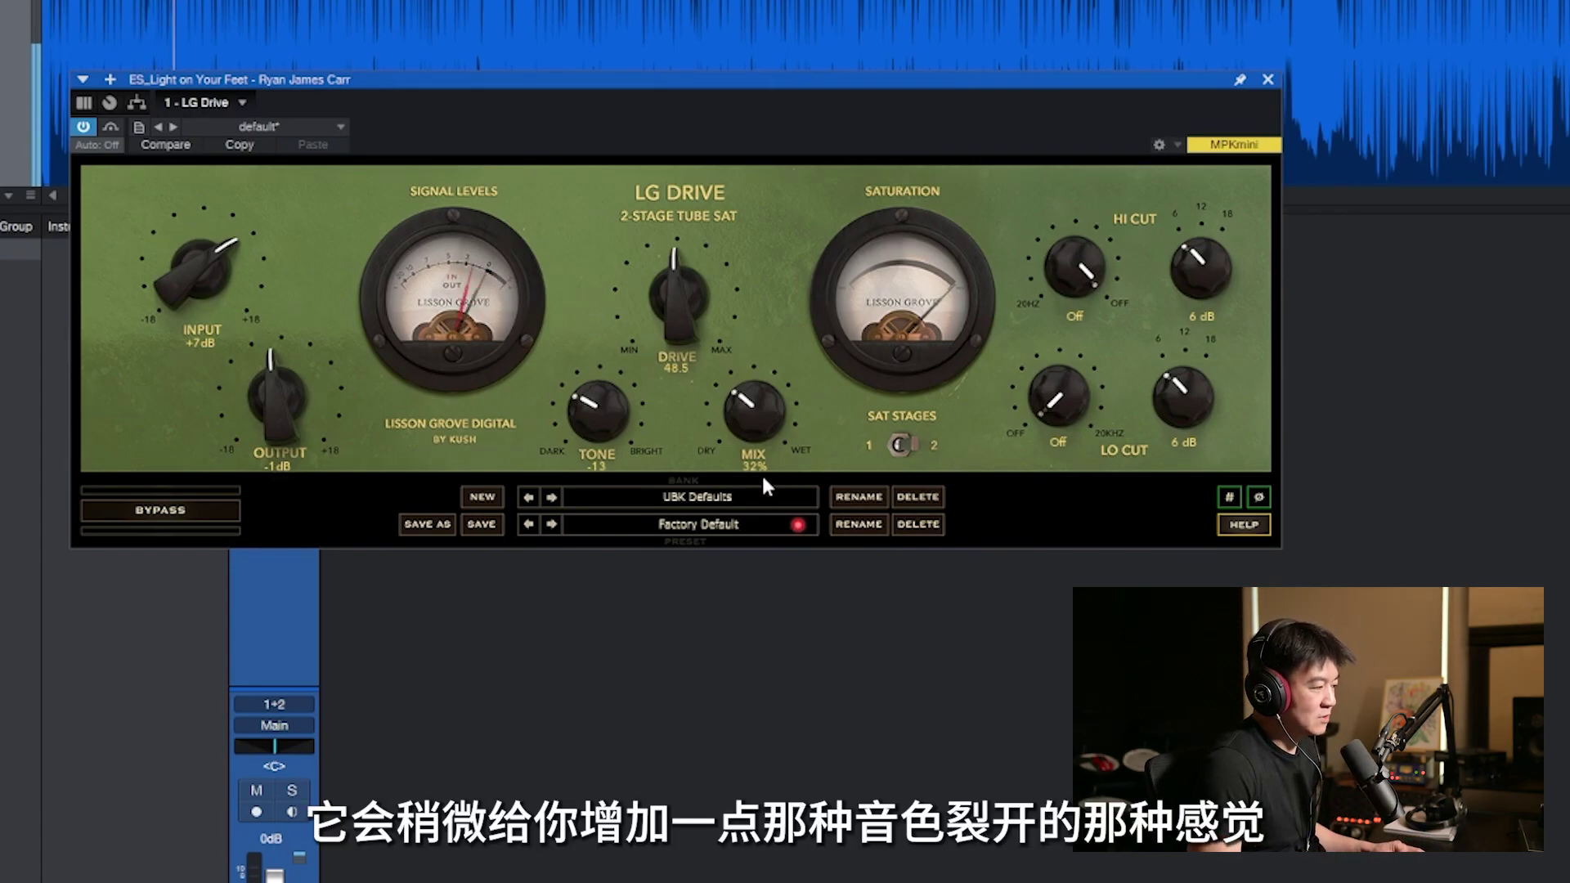
- Switch the saturation to one stage with the drive at 27.4, and compare the effect repeatedly against bypass
{"action": "left_click", "coordinate": [892, 446]}
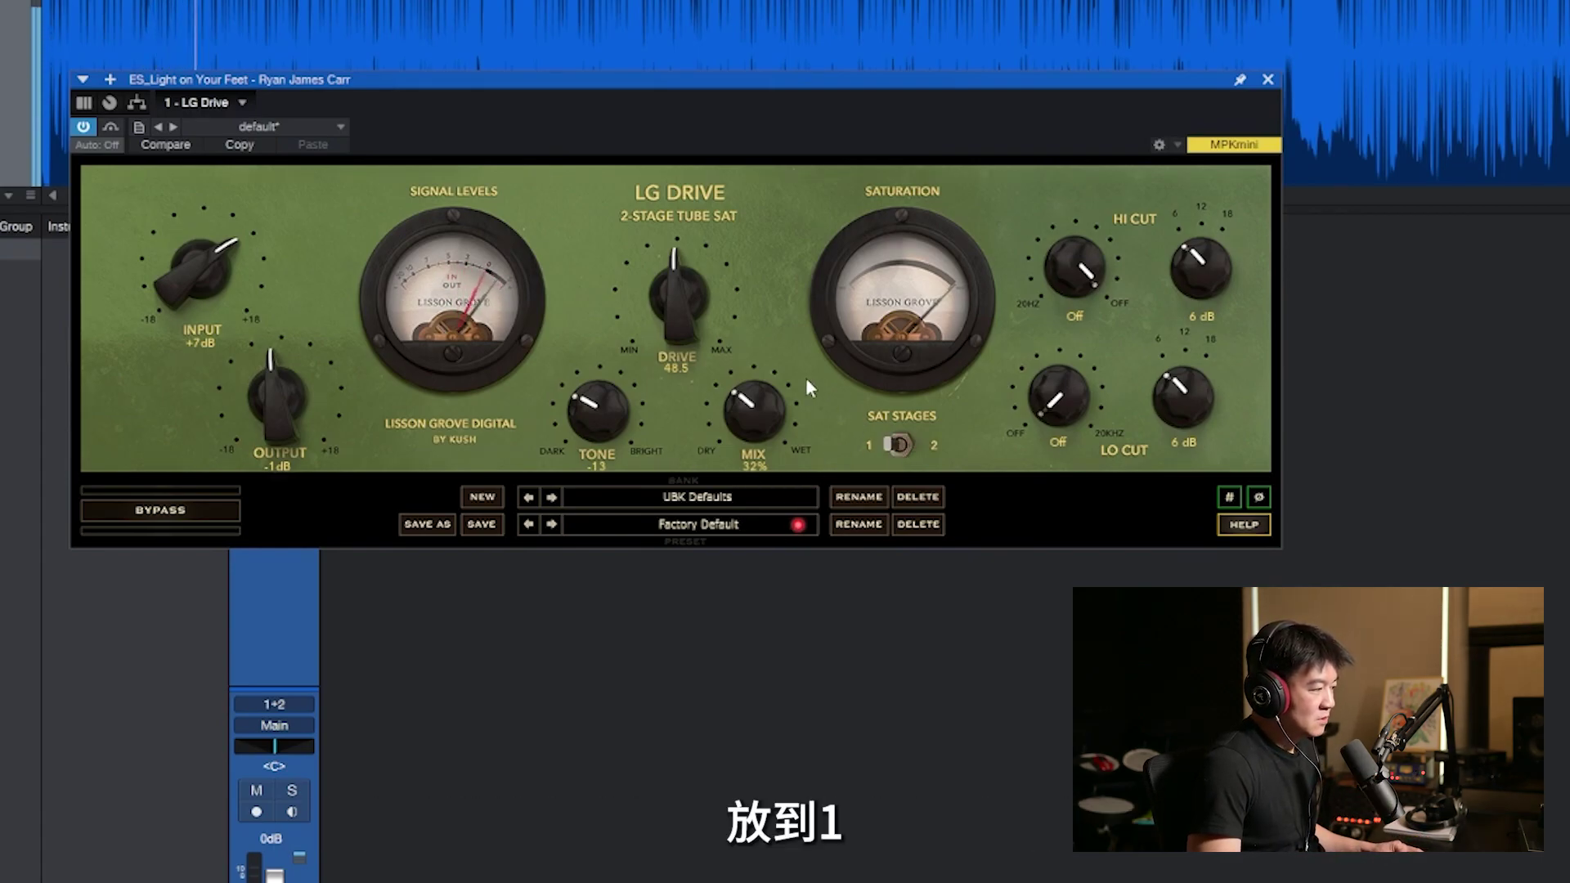
{"action": "left_click_drag", "start_coordinate": [687, 343], "coordinate": [685, 383]}
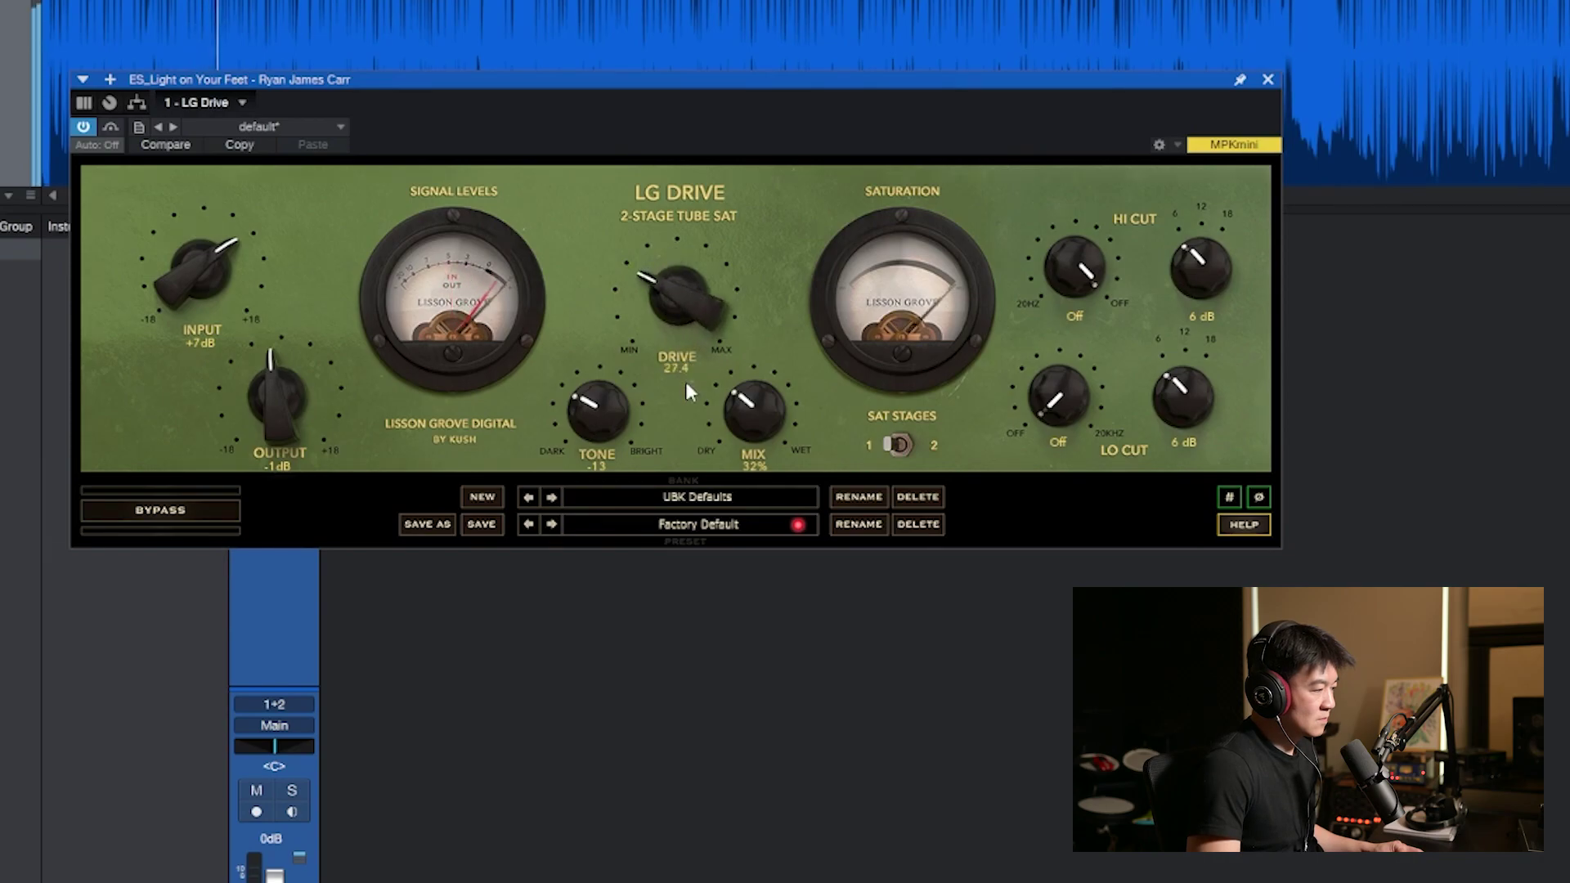
{"action": "left_click", "coordinate": [114, 131]}
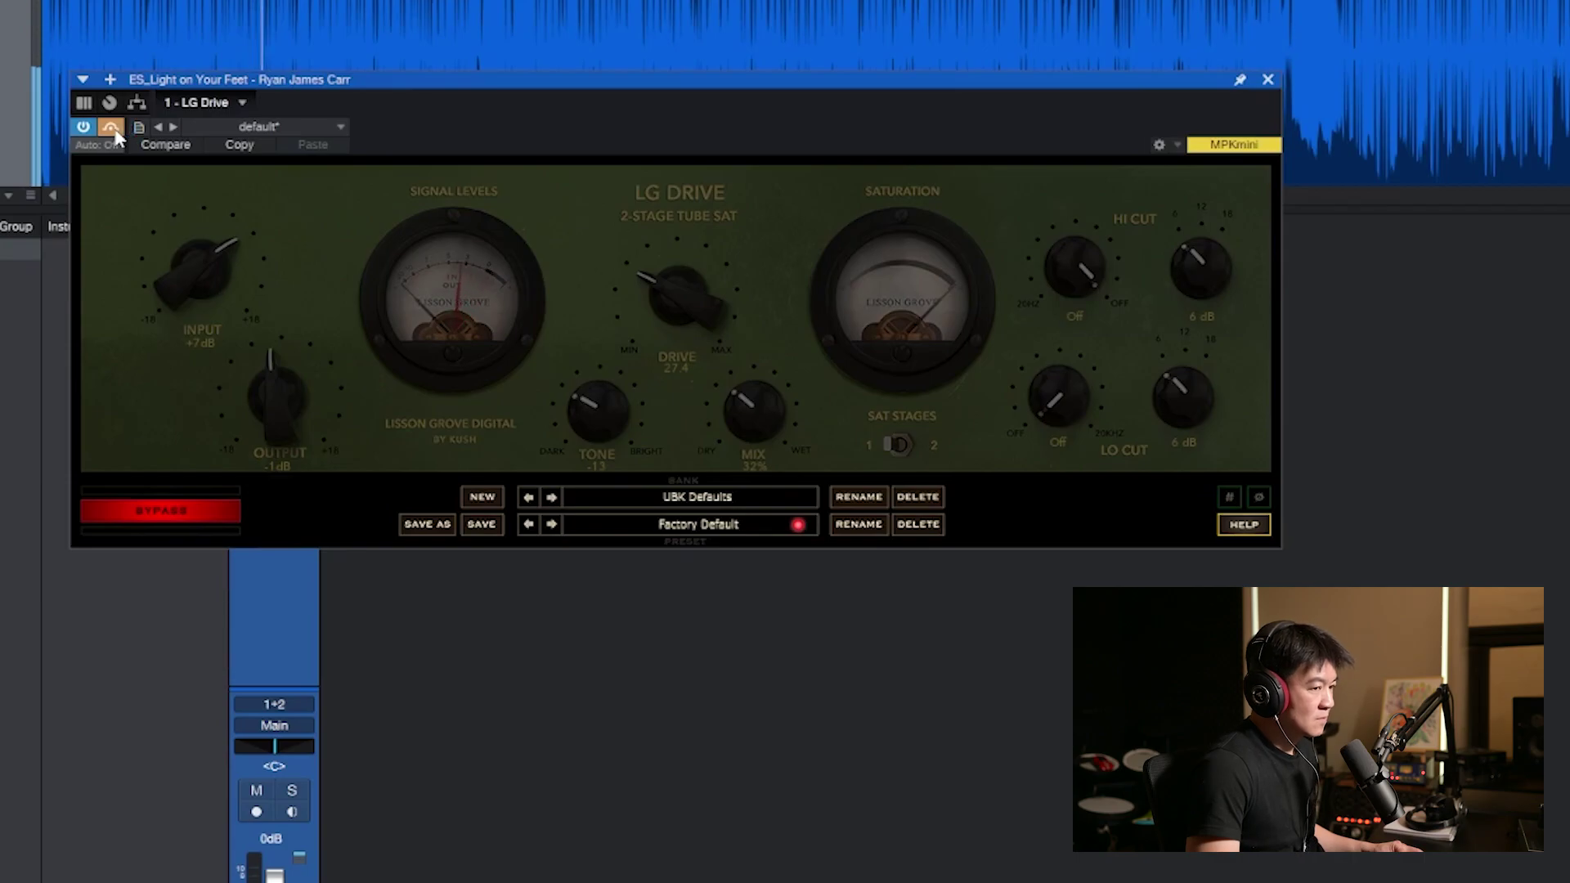
{"action": "left_click", "coordinate": [113, 130]}
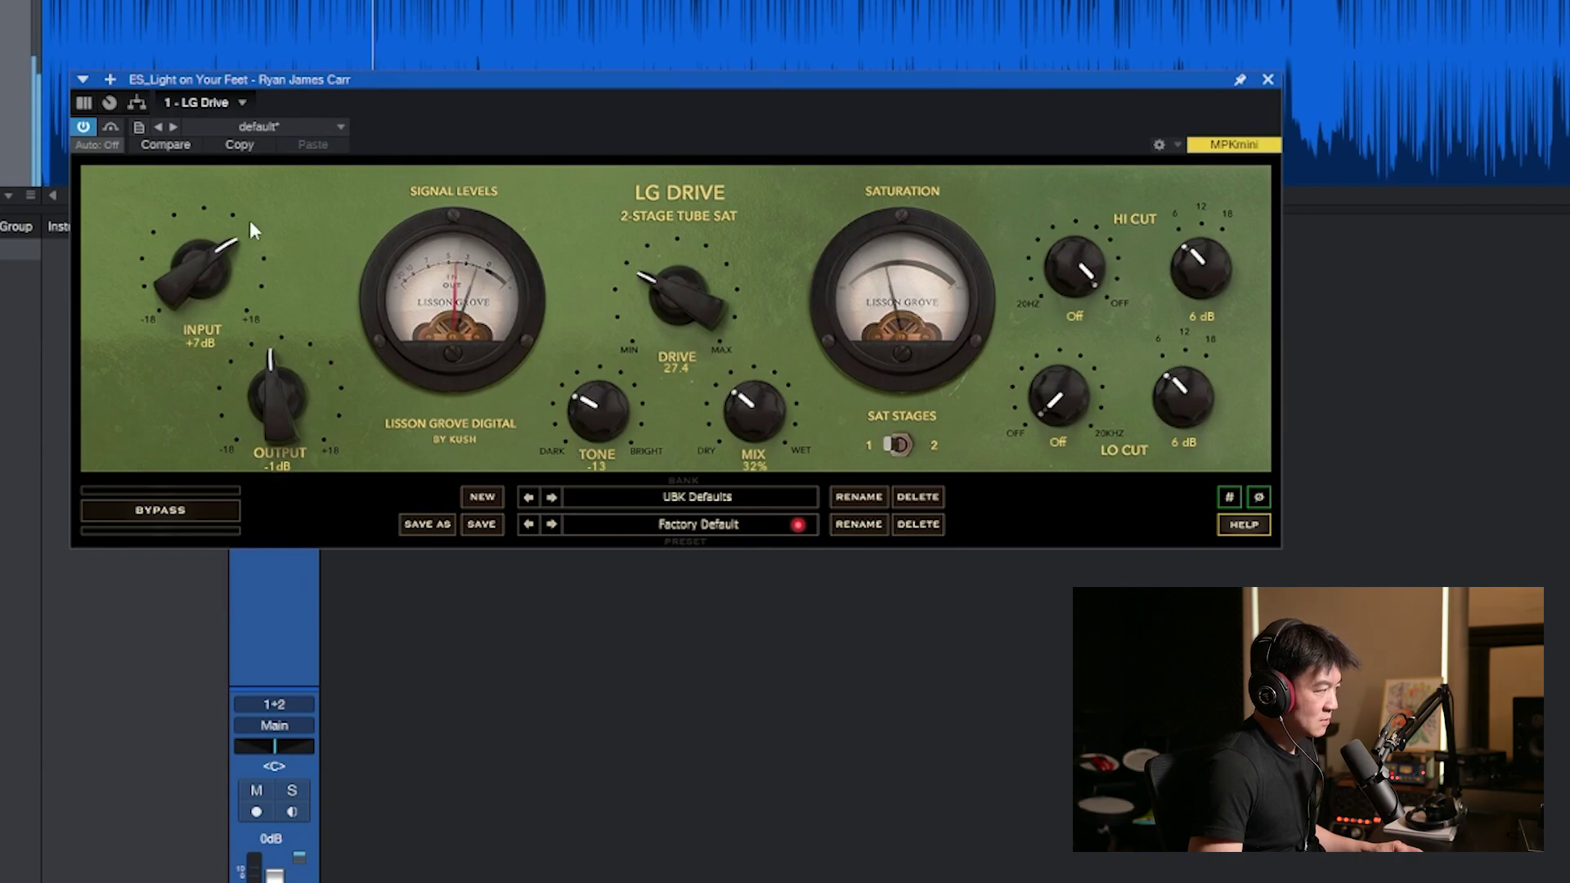
{"action": "left_click", "coordinate": [111, 128]}
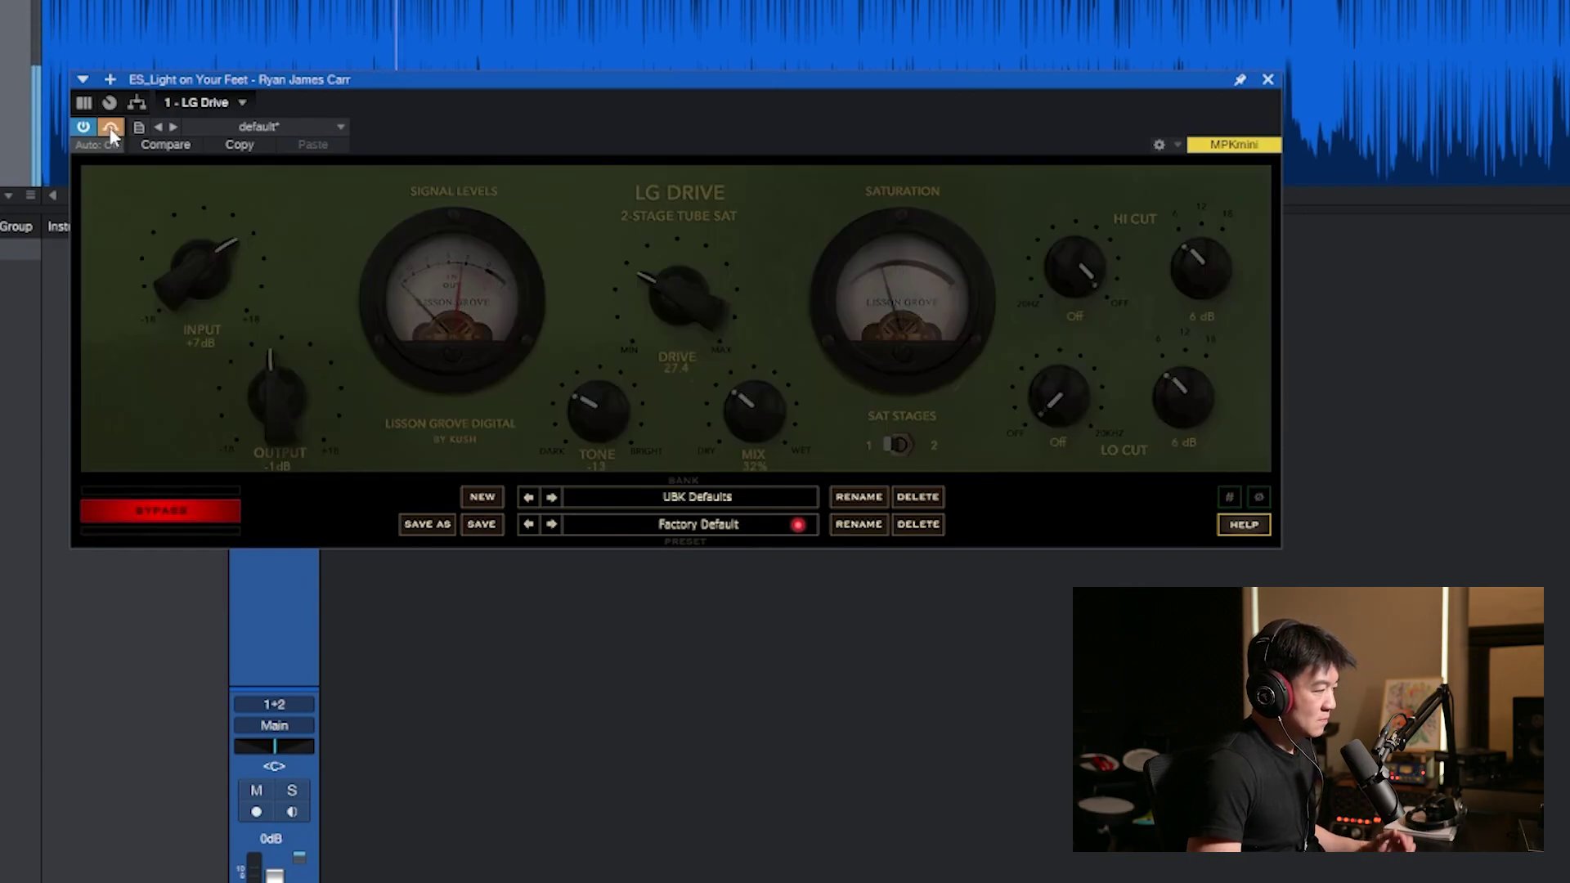
{"action": "left_click", "coordinate": [110, 129]}
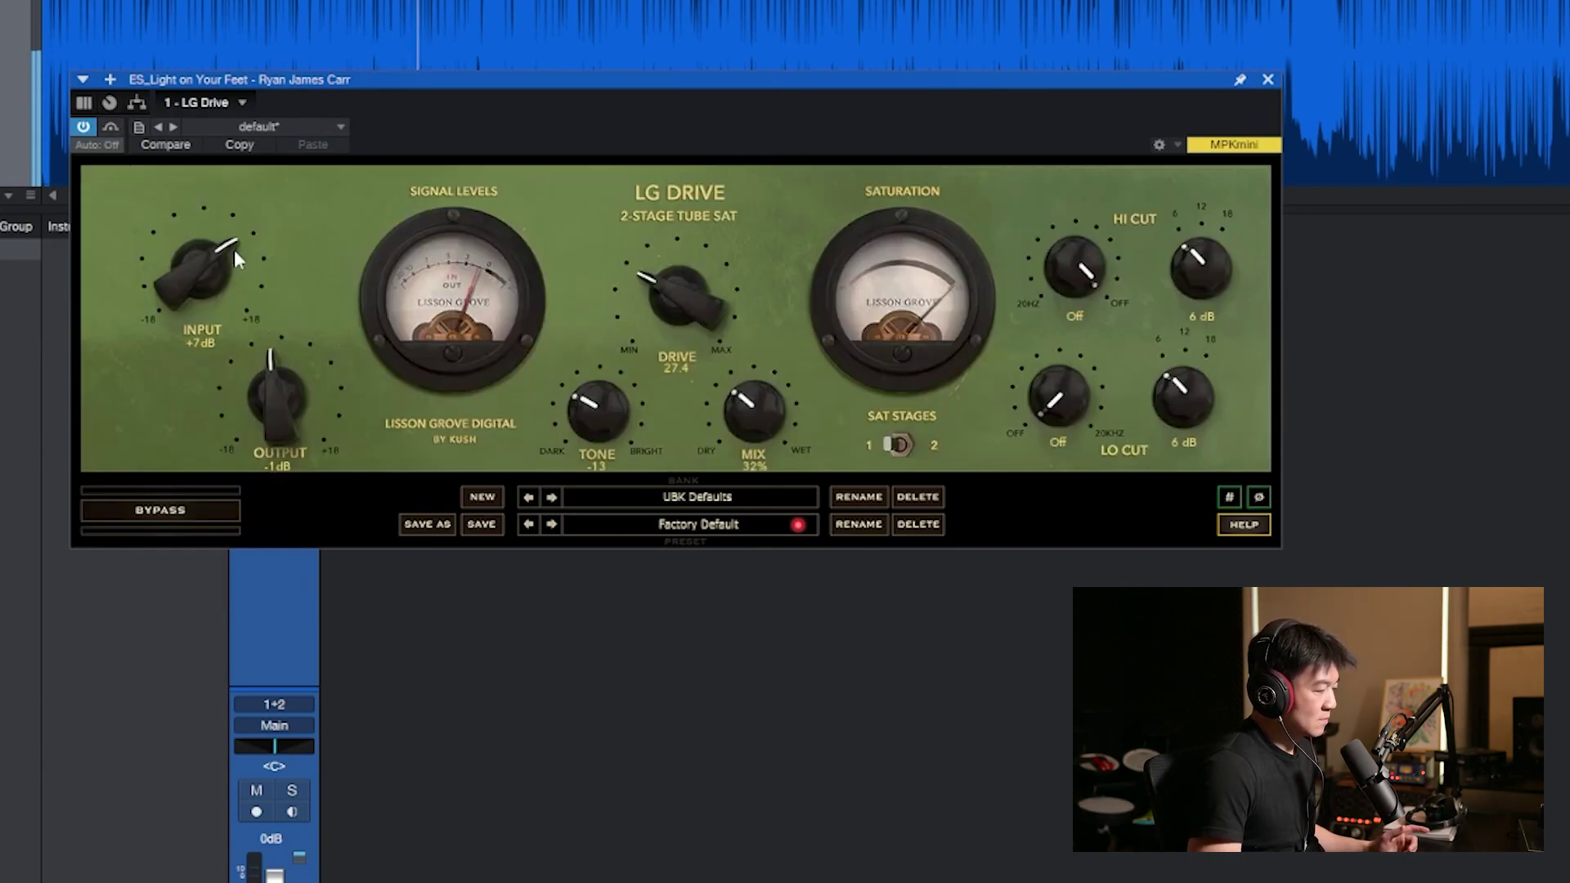
- Brighten the music track's saturation by raising the tone to 16
{"action": "left_click_drag", "start_coordinate": [602, 432], "coordinate": [617, 386]}
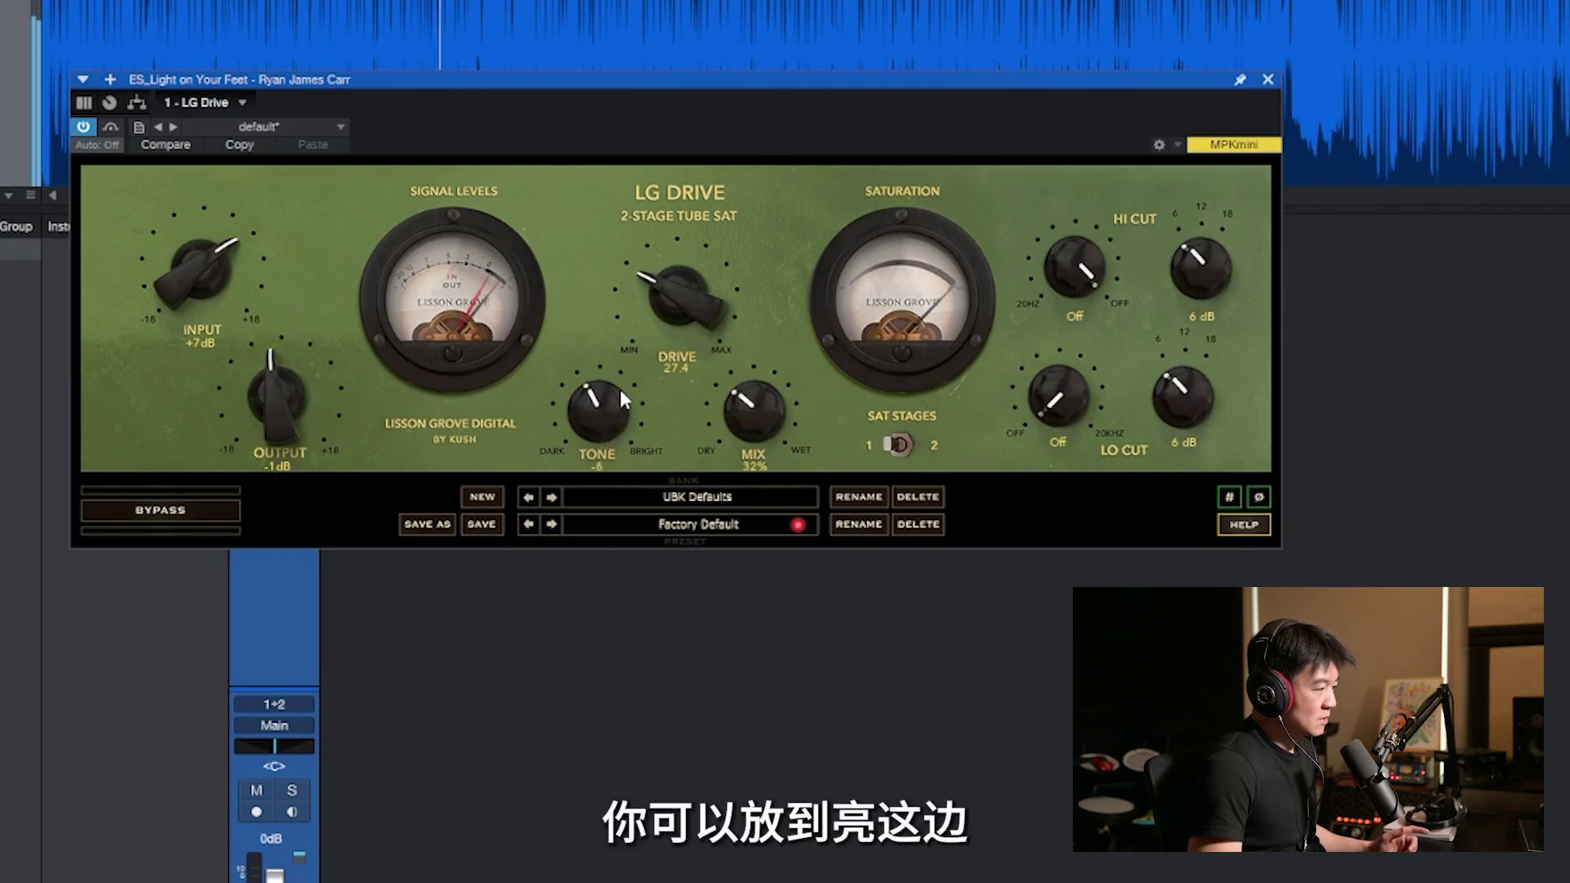
{"action": "left_click_drag", "start_coordinate": [646, 312], "coordinate": [606, 273]}
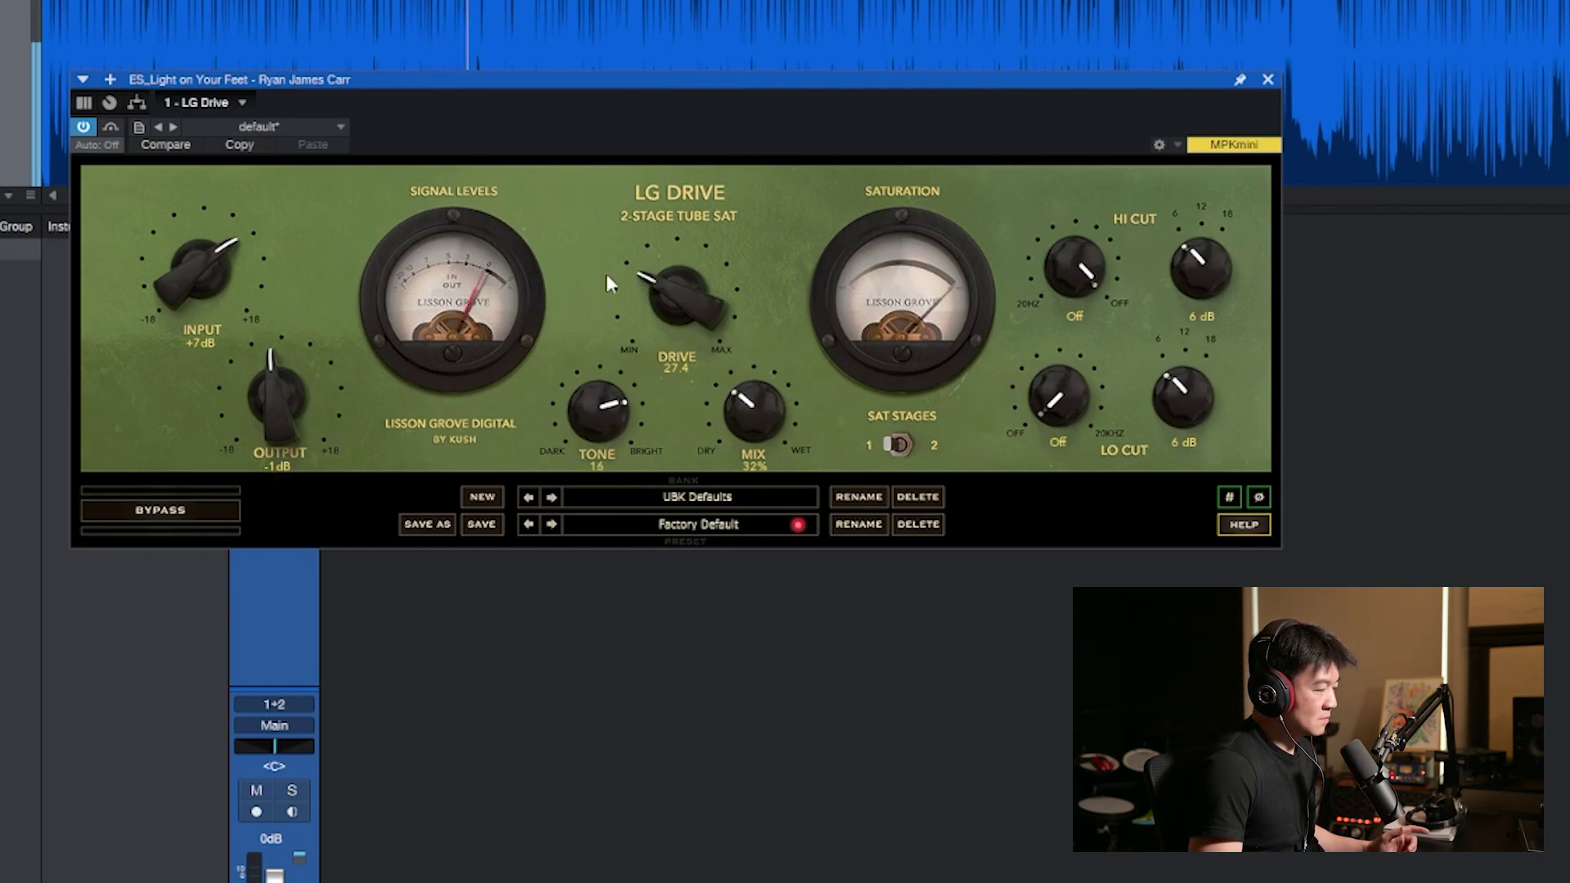
- Compare the brightened saturation against bypass and lower the input to -1 dB
{"action": "left_click", "coordinate": [112, 129]}
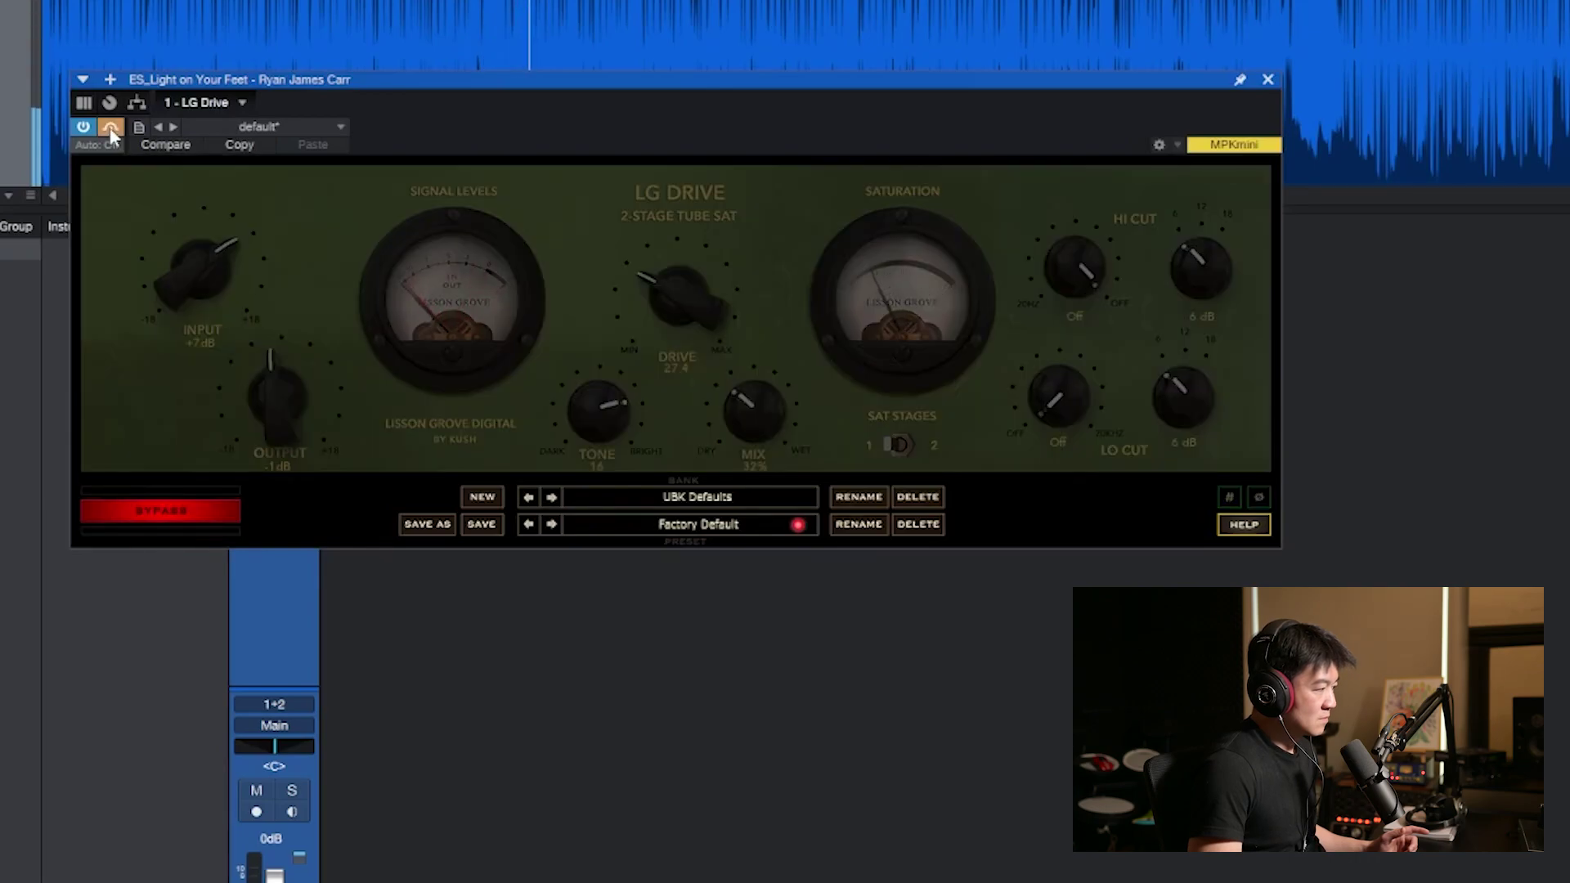
{"action": "left_click", "coordinate": [111, 128]}
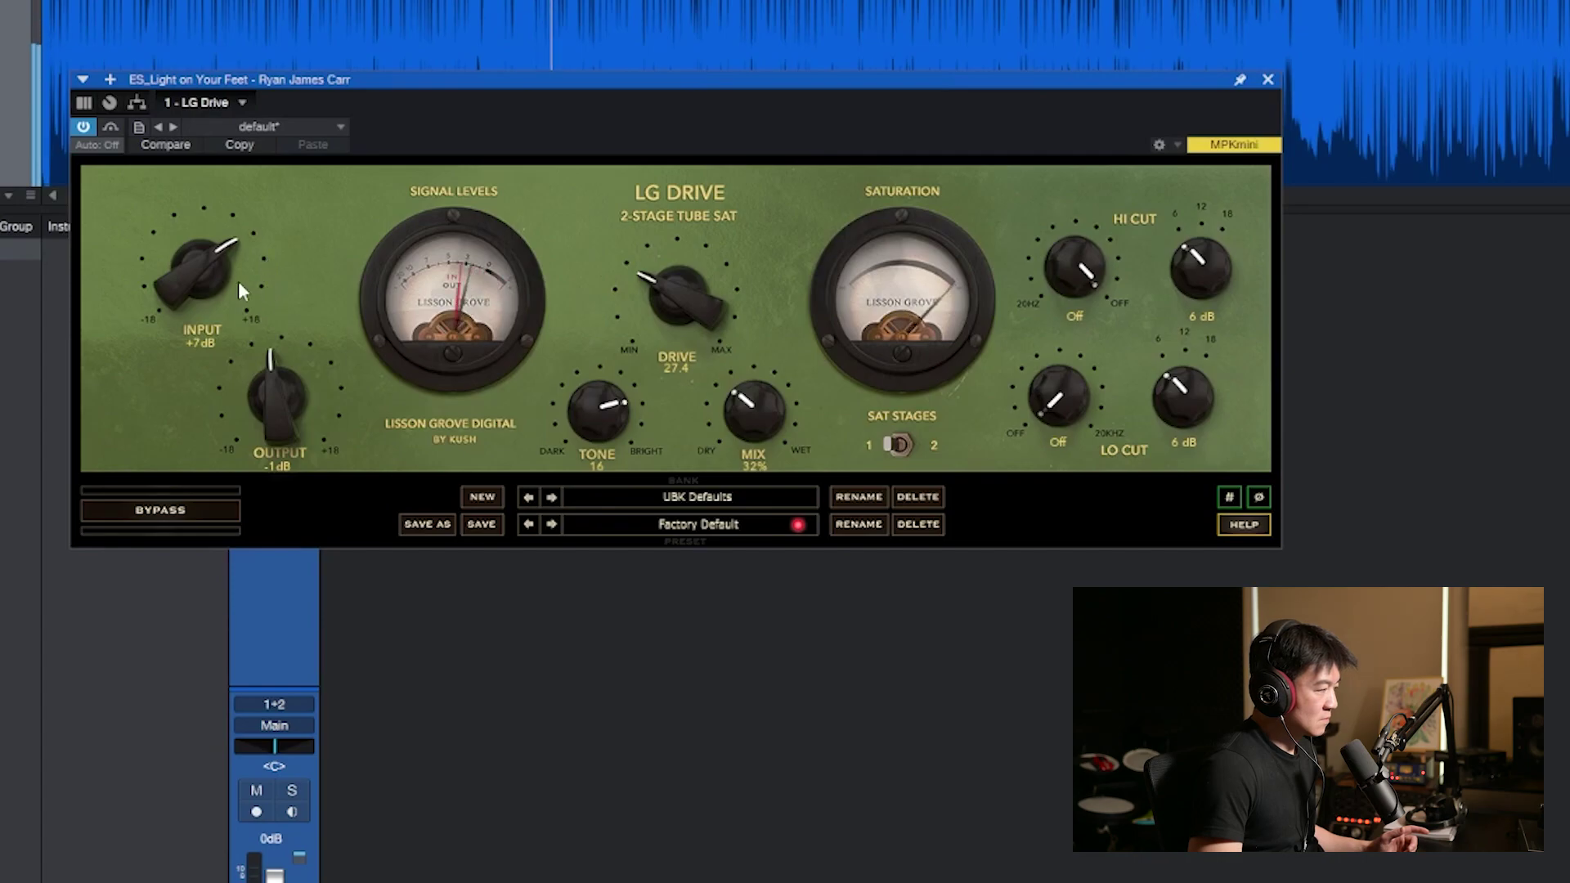
{"action": "left_click_drag", "start_coordinate": [216, 301], "coordinate": [214, 312]}
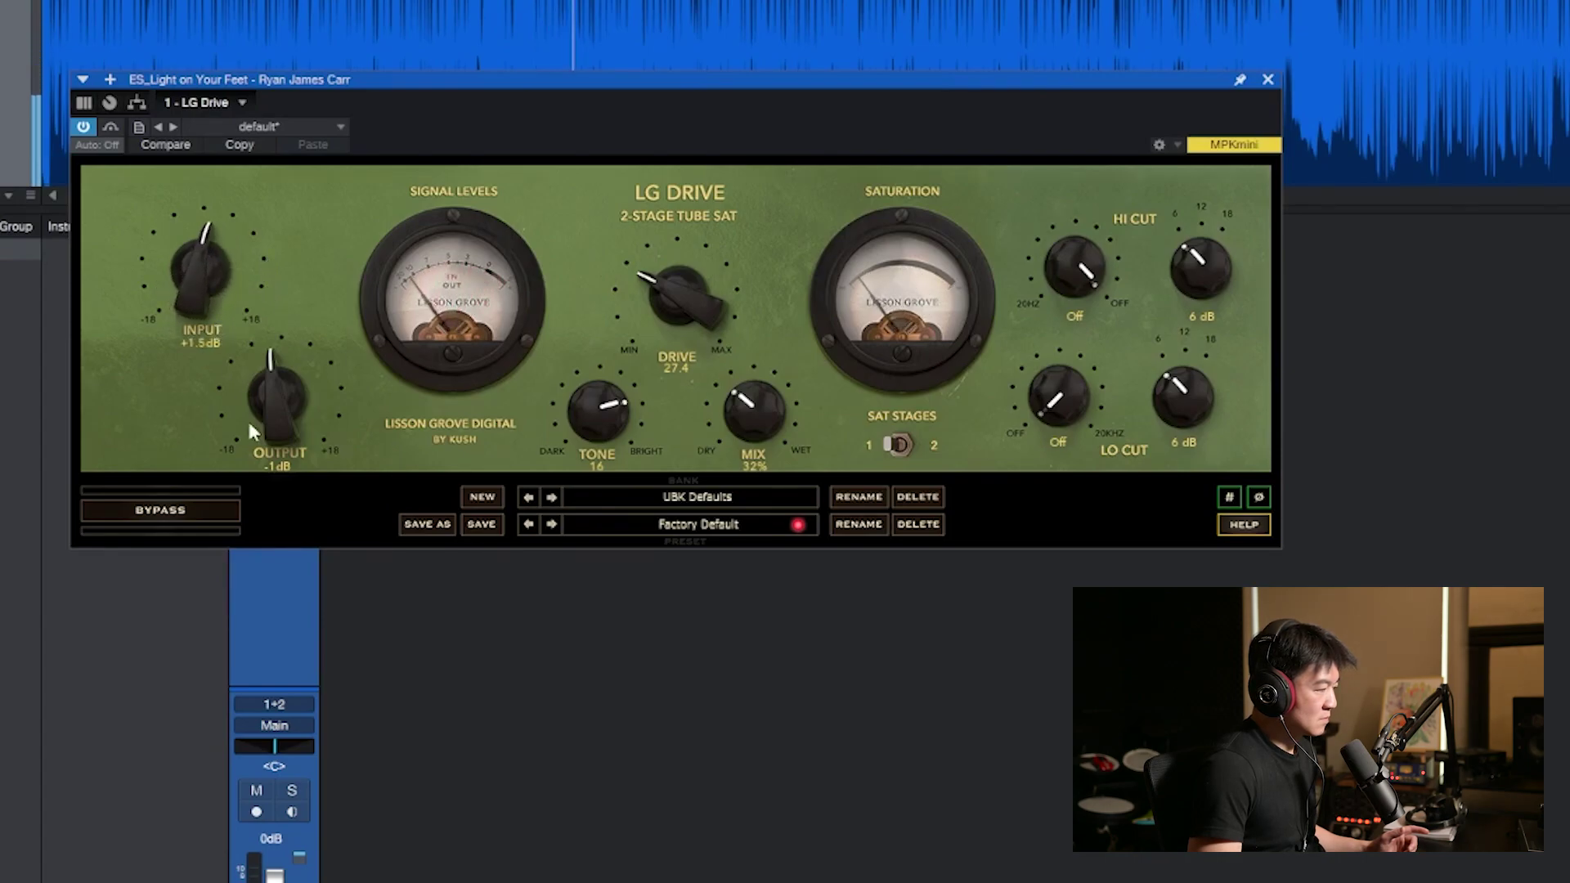
{"action": "left_click_drag", "start_coordinate": [189, 277], "coordinate": [191, 288]}
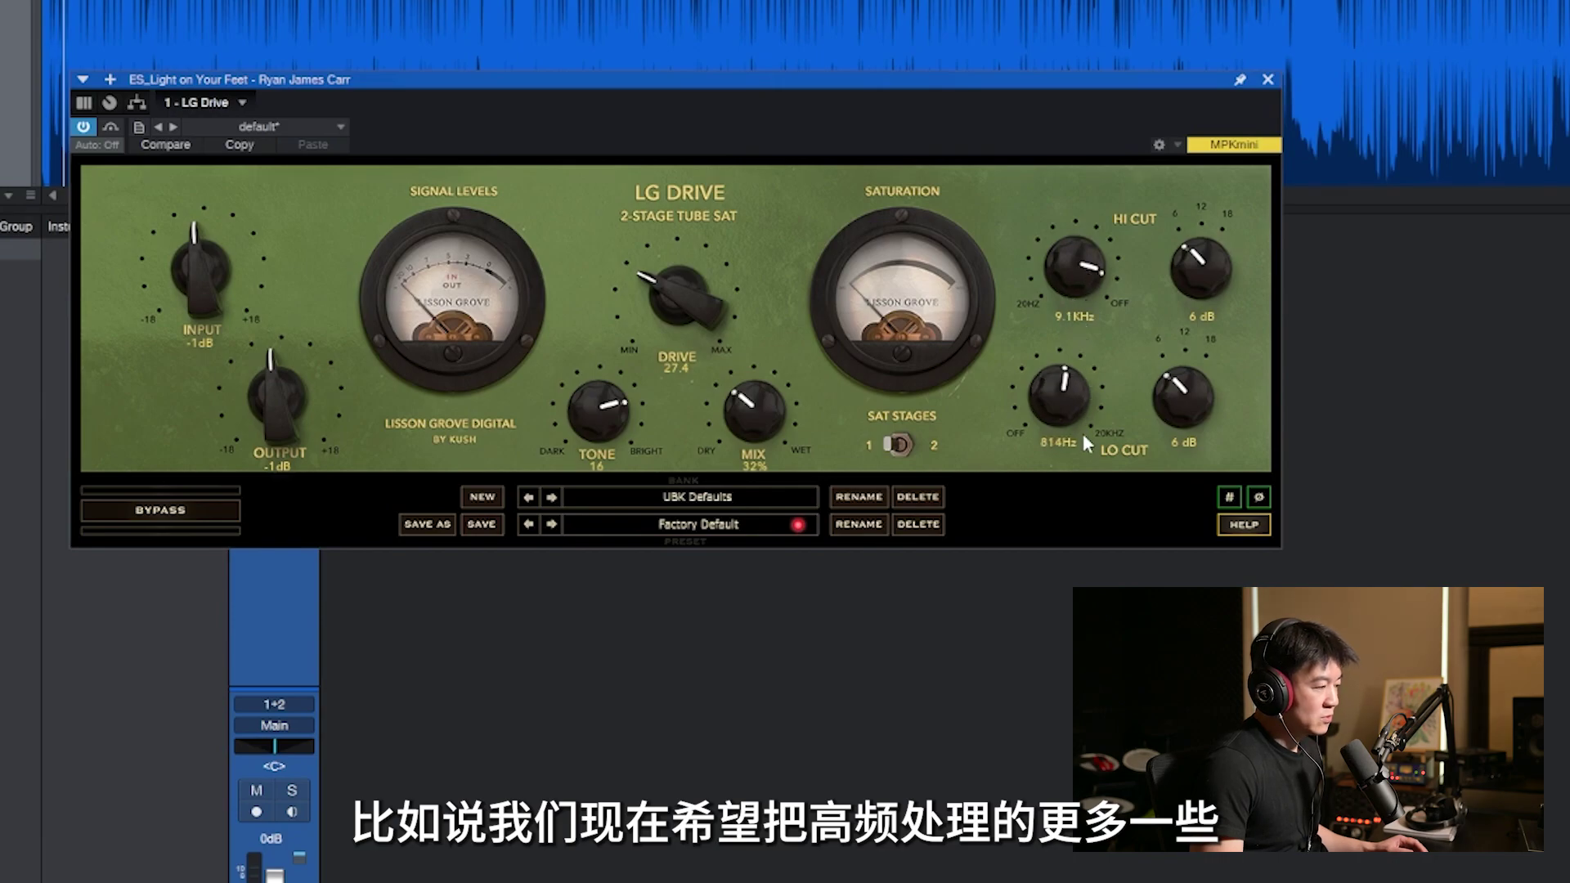
- With the low cut at 814 Hz, turn off the high cut and raise the output to +2.5 dB, checking the level against bypass
{"action": "left_click_drag", "start_coordinate": [1059, 304], "coordinate": [1049, 280]}
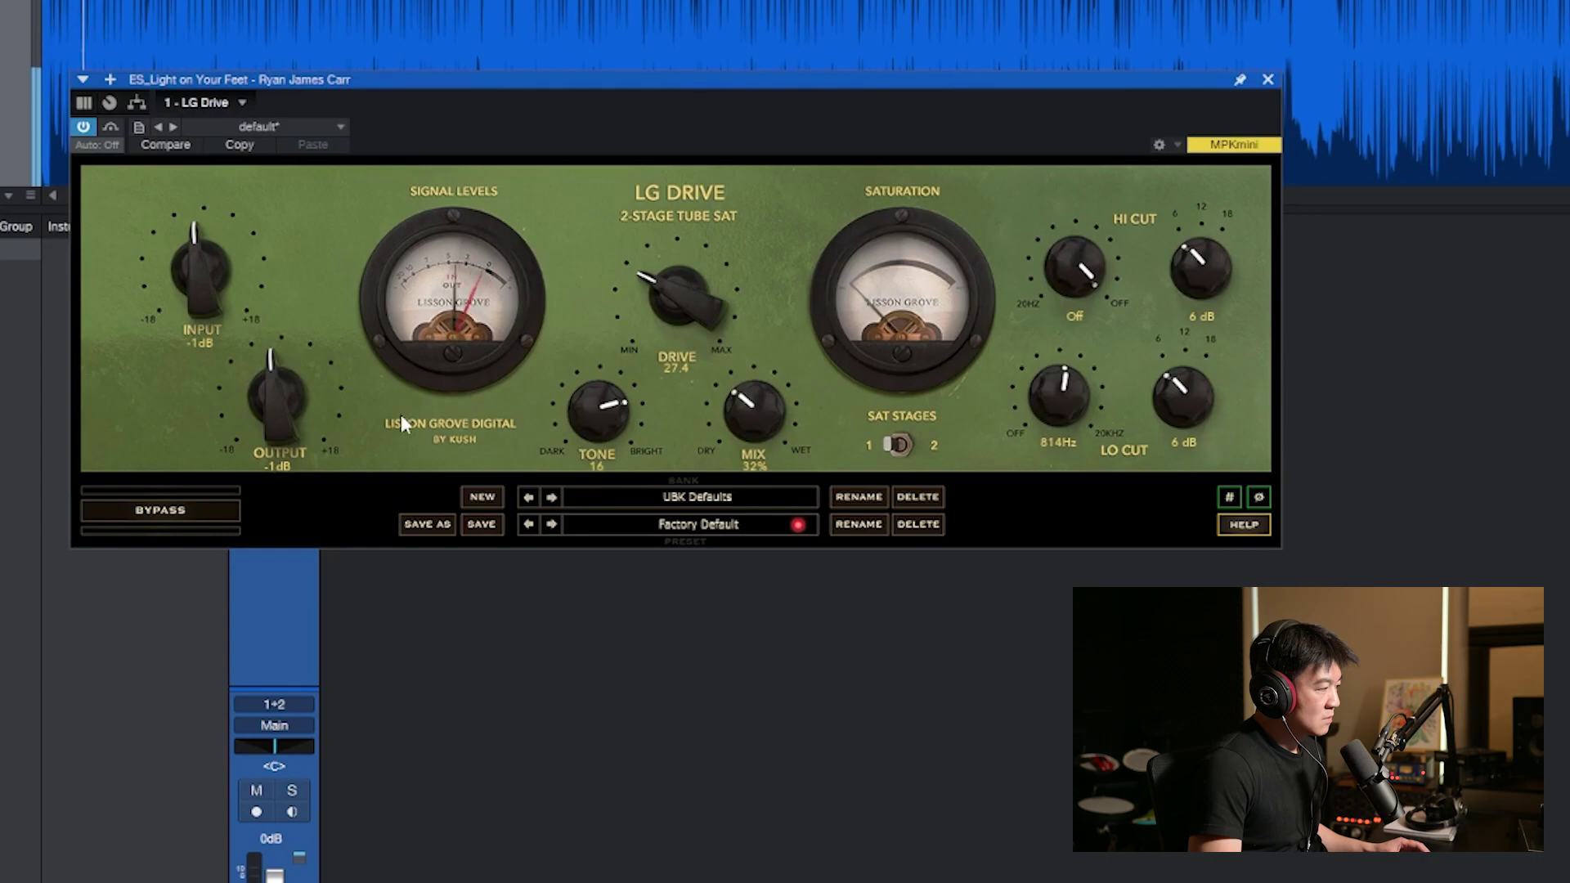
{"action": "left_click_drag", "start_coordinate": [277, 377], "coordinate": [276, 370]}
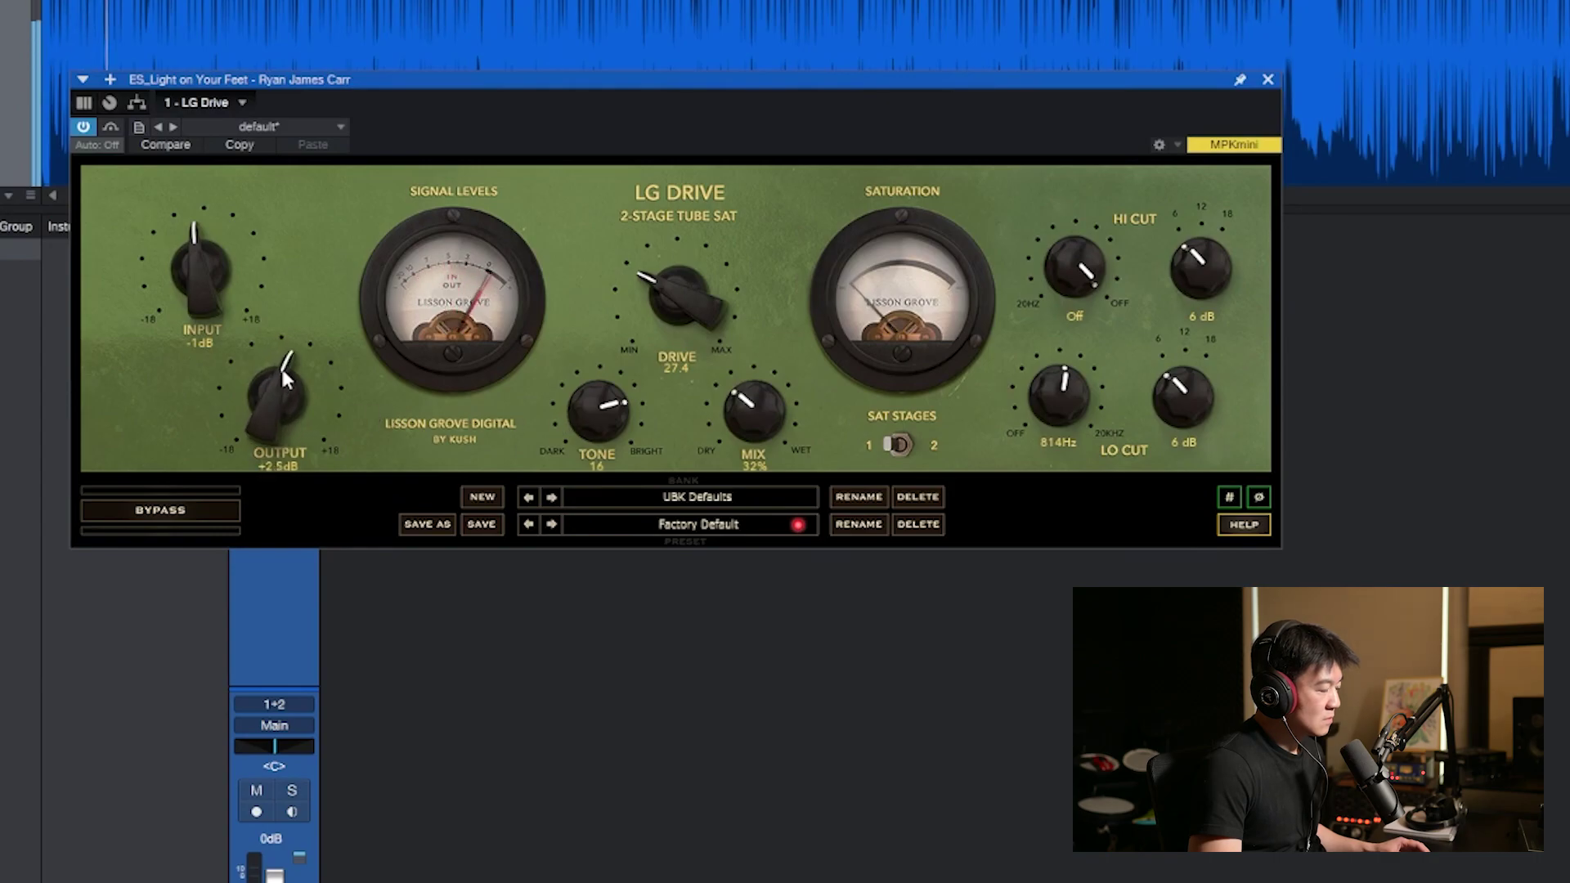
{"action": "left_click", "coordinate": [112, 126]}
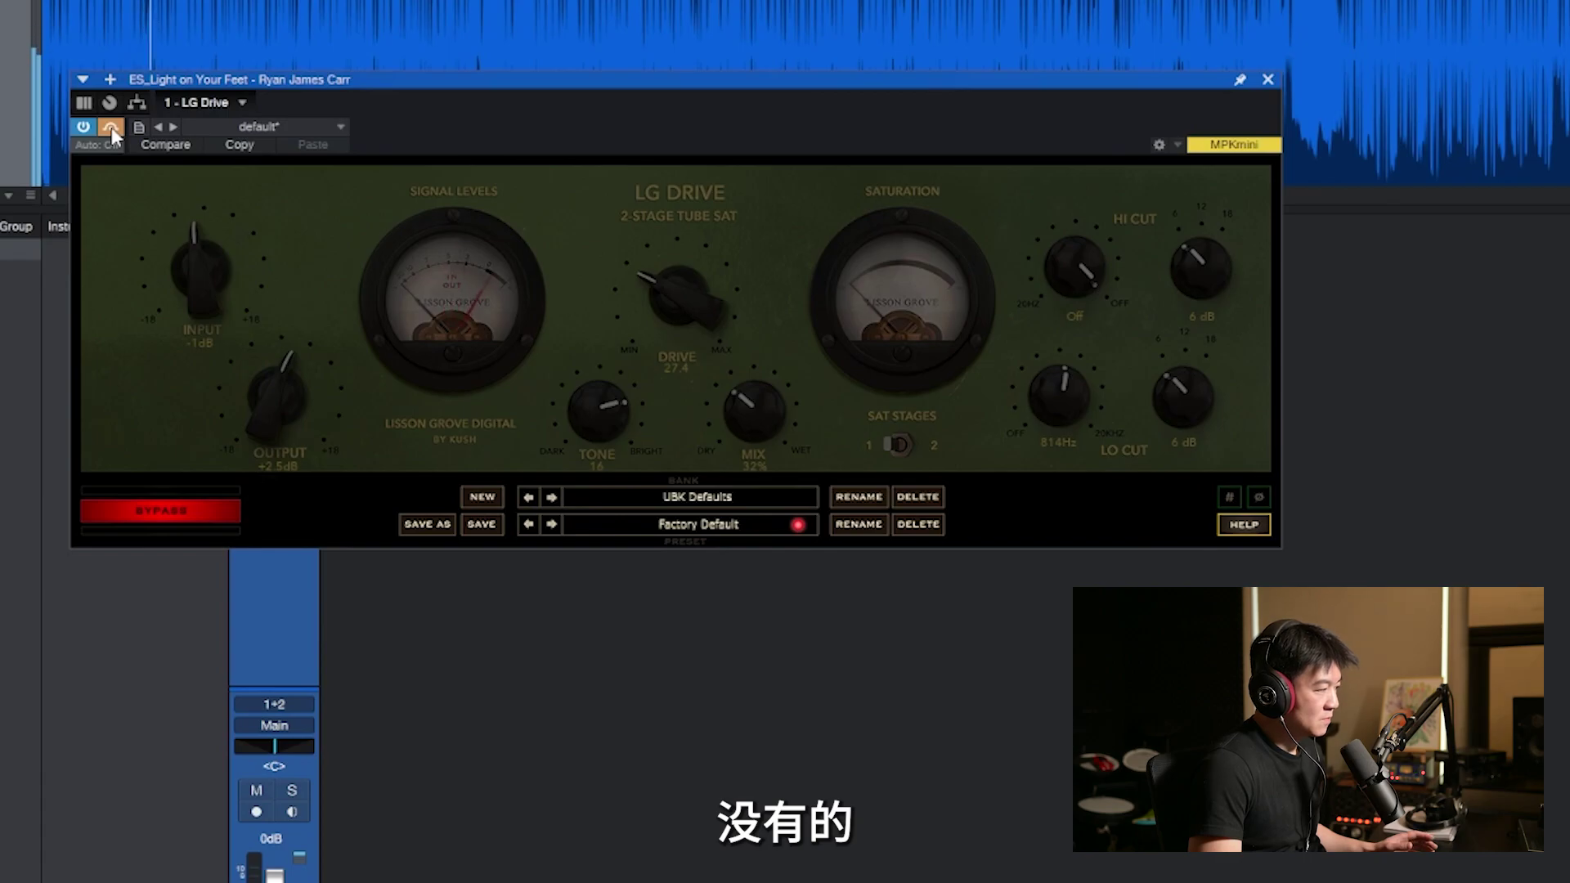
{"action": "left_click", "coordinate": [112, 125]}
- Raise the output to +5 dB and the drive to 62.7, comparing the result against bypass
{"action": "left_click_drag", "start_coordinate": [282, 386], "coordinate": [285, 377]}
{"action": "left_click_drag", "start_coordinate": [671, 293], "coordinate": [701, 193]}
{"action": "left_click", "coordinate": [112, 127]}
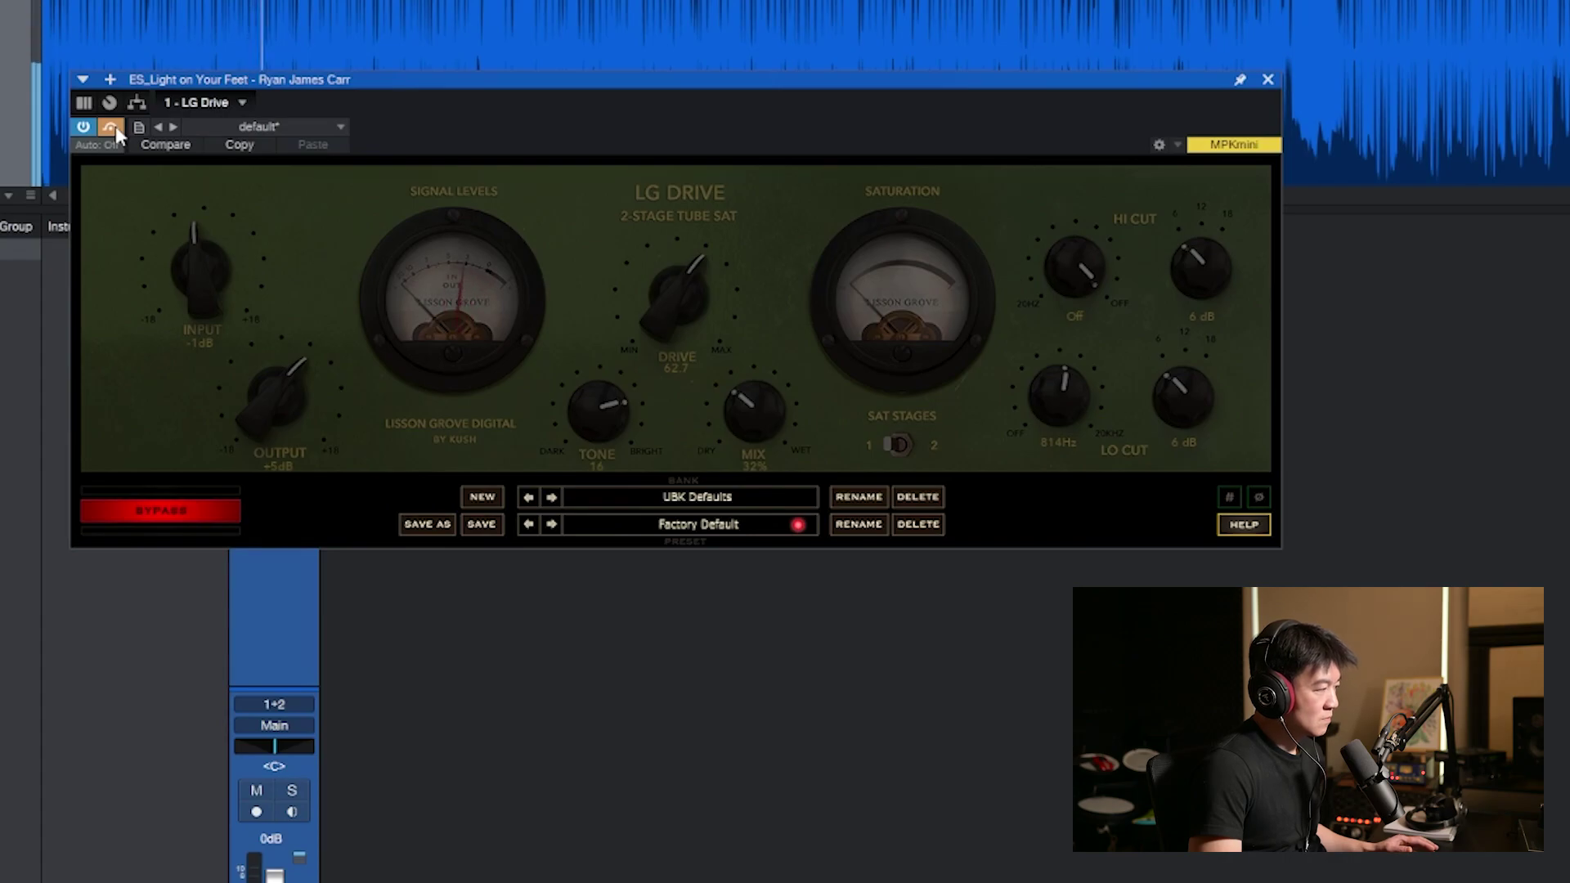
{"action": "left_click", "coordinate": [112, 127]}
- Reduce the mix to 24% and compare the high-frequency saturation against bypass
{"action": "left_click_drag", "start_coordinate": [744, 403], "coordinate": [756, 442]}
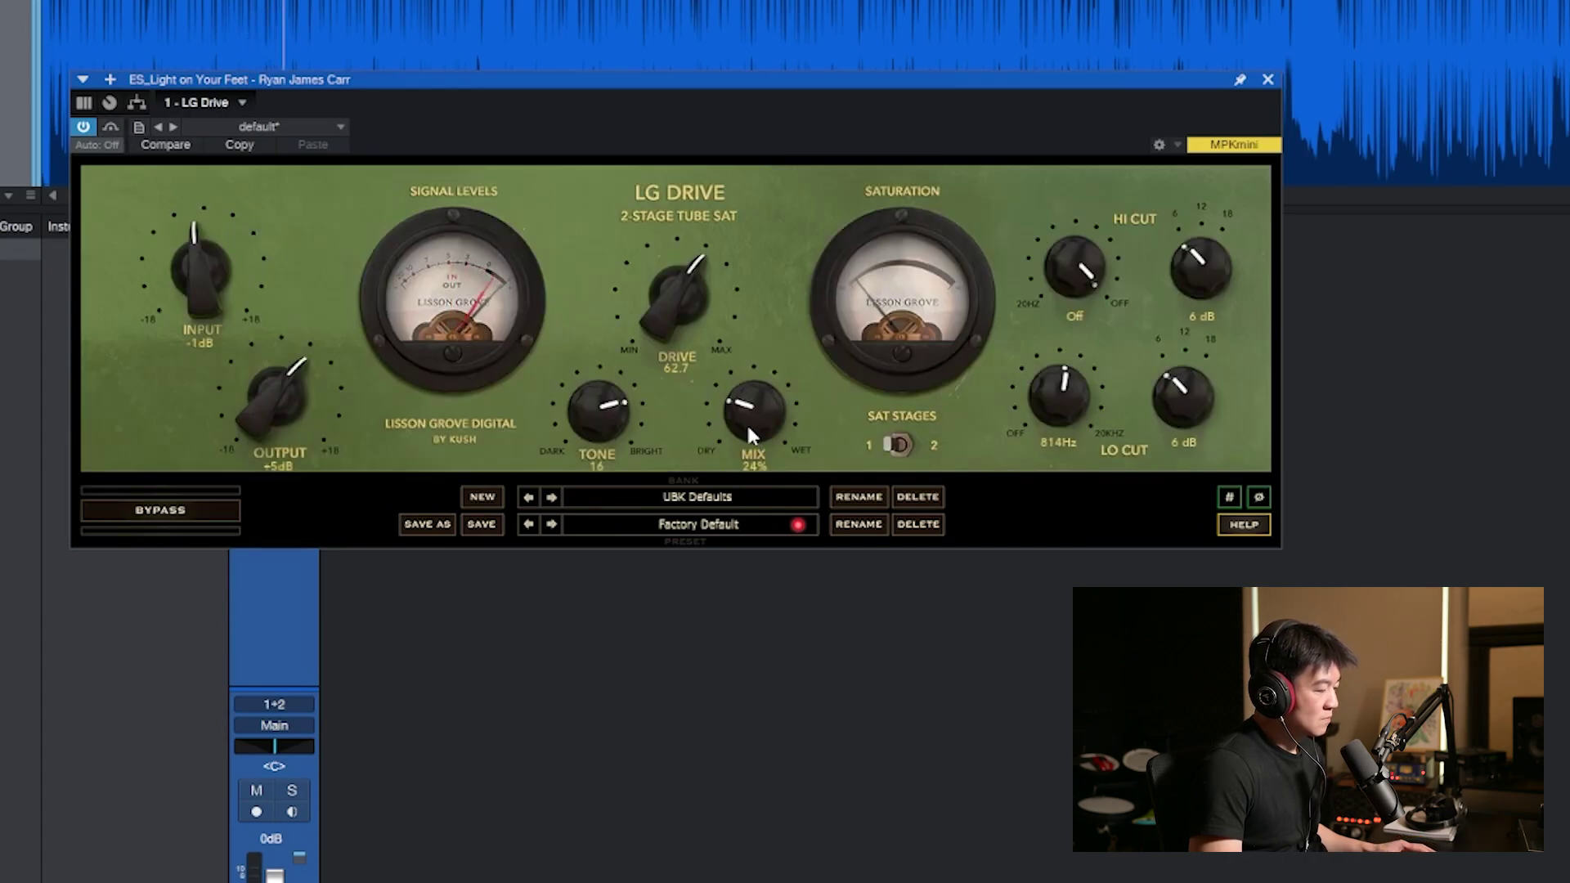
{"action": "left_click", "coordinate": [111, 127]}
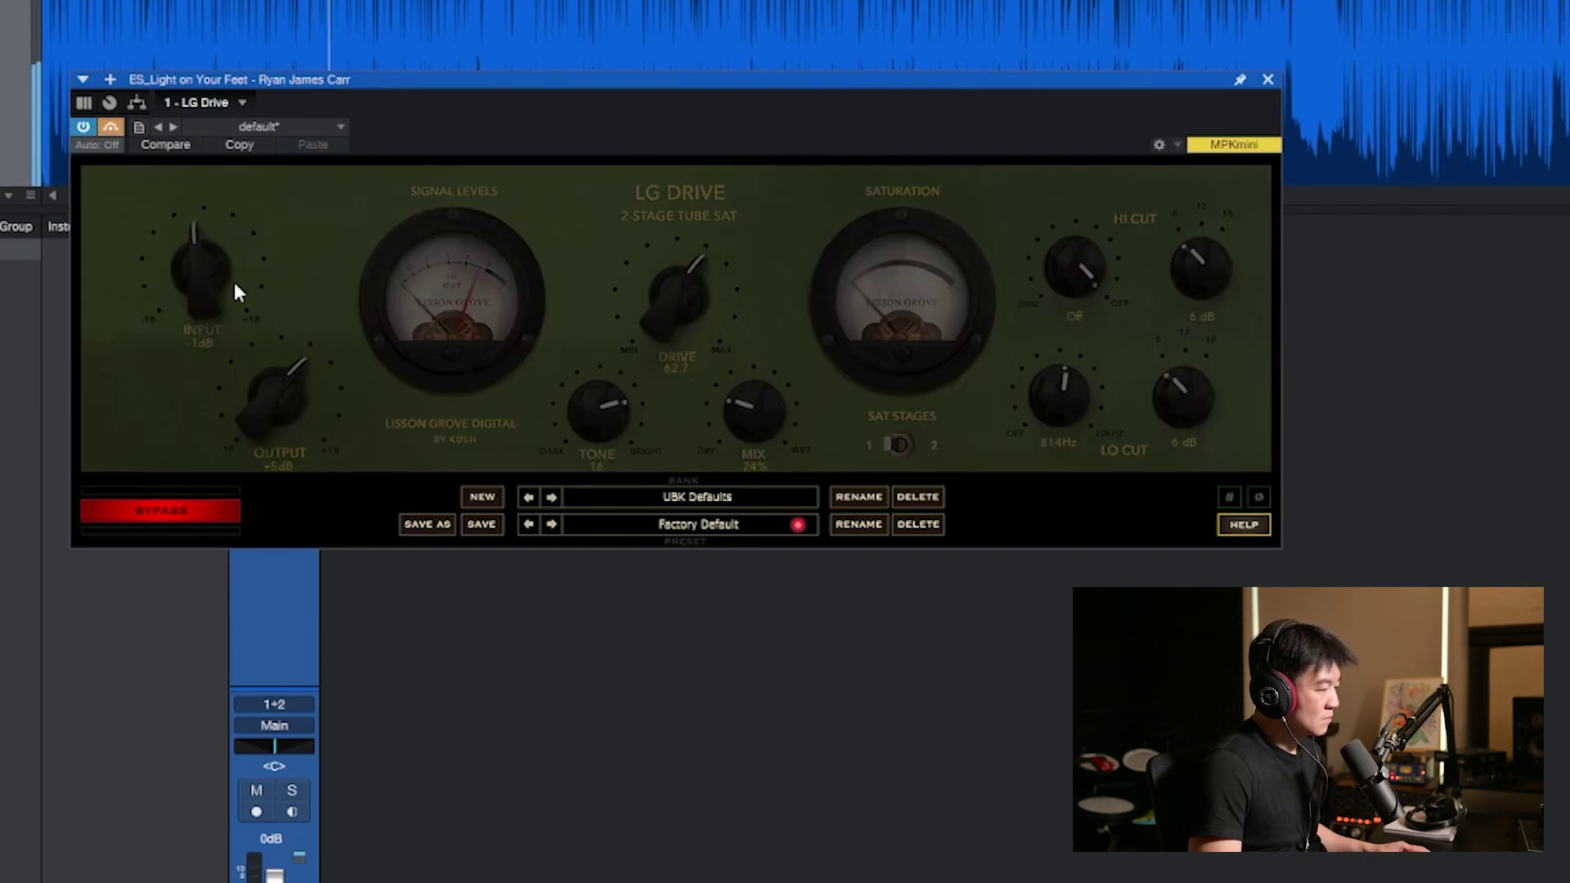
{"action": "left_click", "coordinate": [114, 128]}
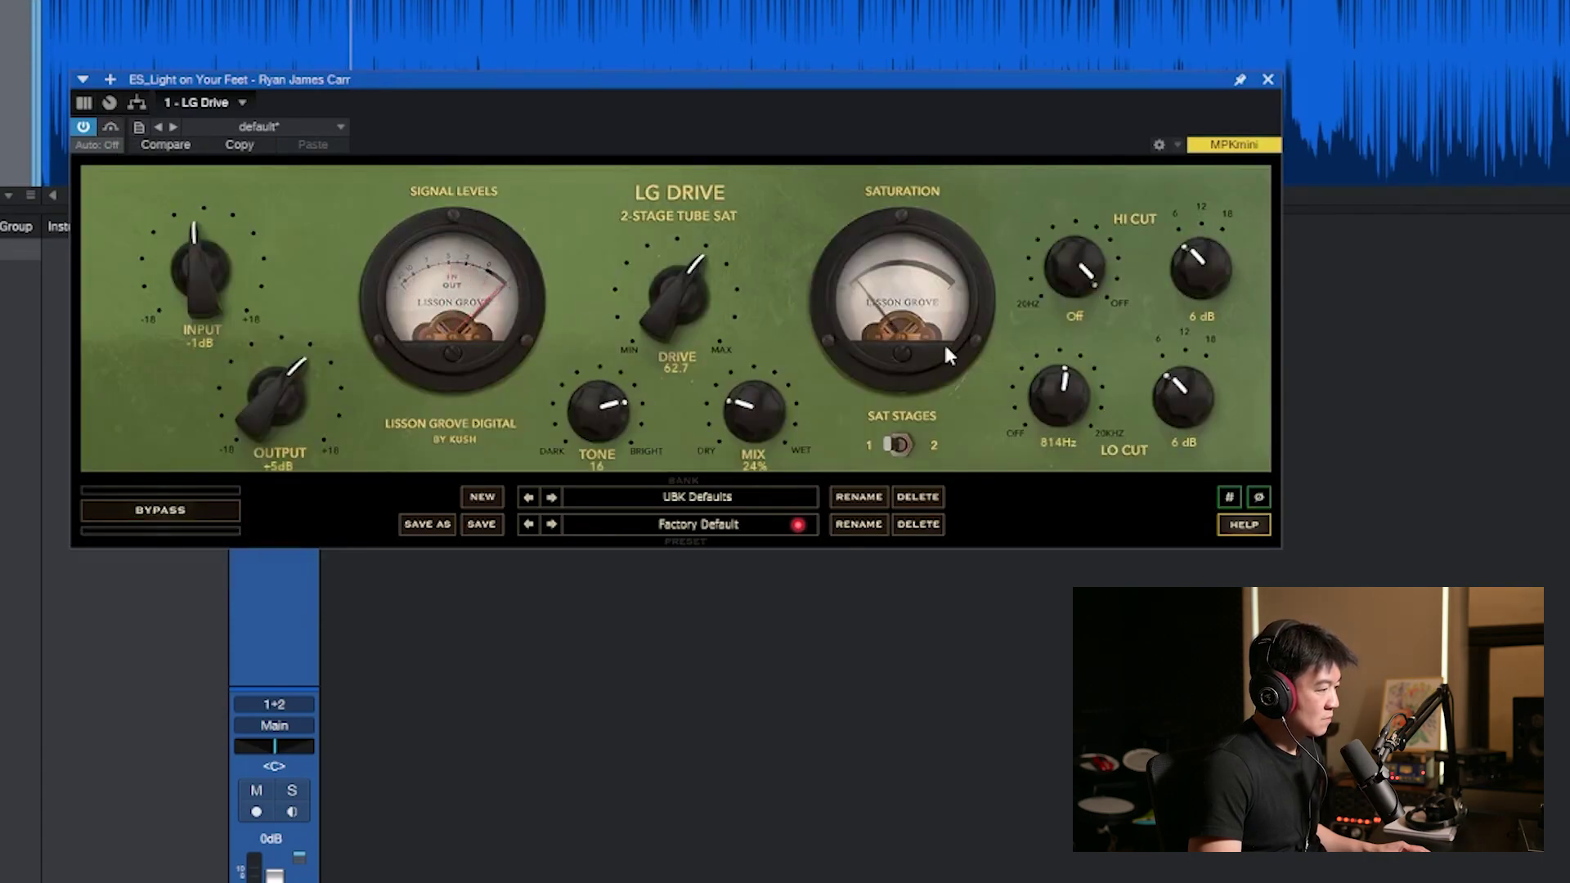
- Restrict the saturation to the lows with the low cut off and the high cut at 264 Hz, and lower the output to +0.5 dB
{"action": "left_click_drag", "start_coordinate": [1086, 394], "coordinate": [1086, 458]}
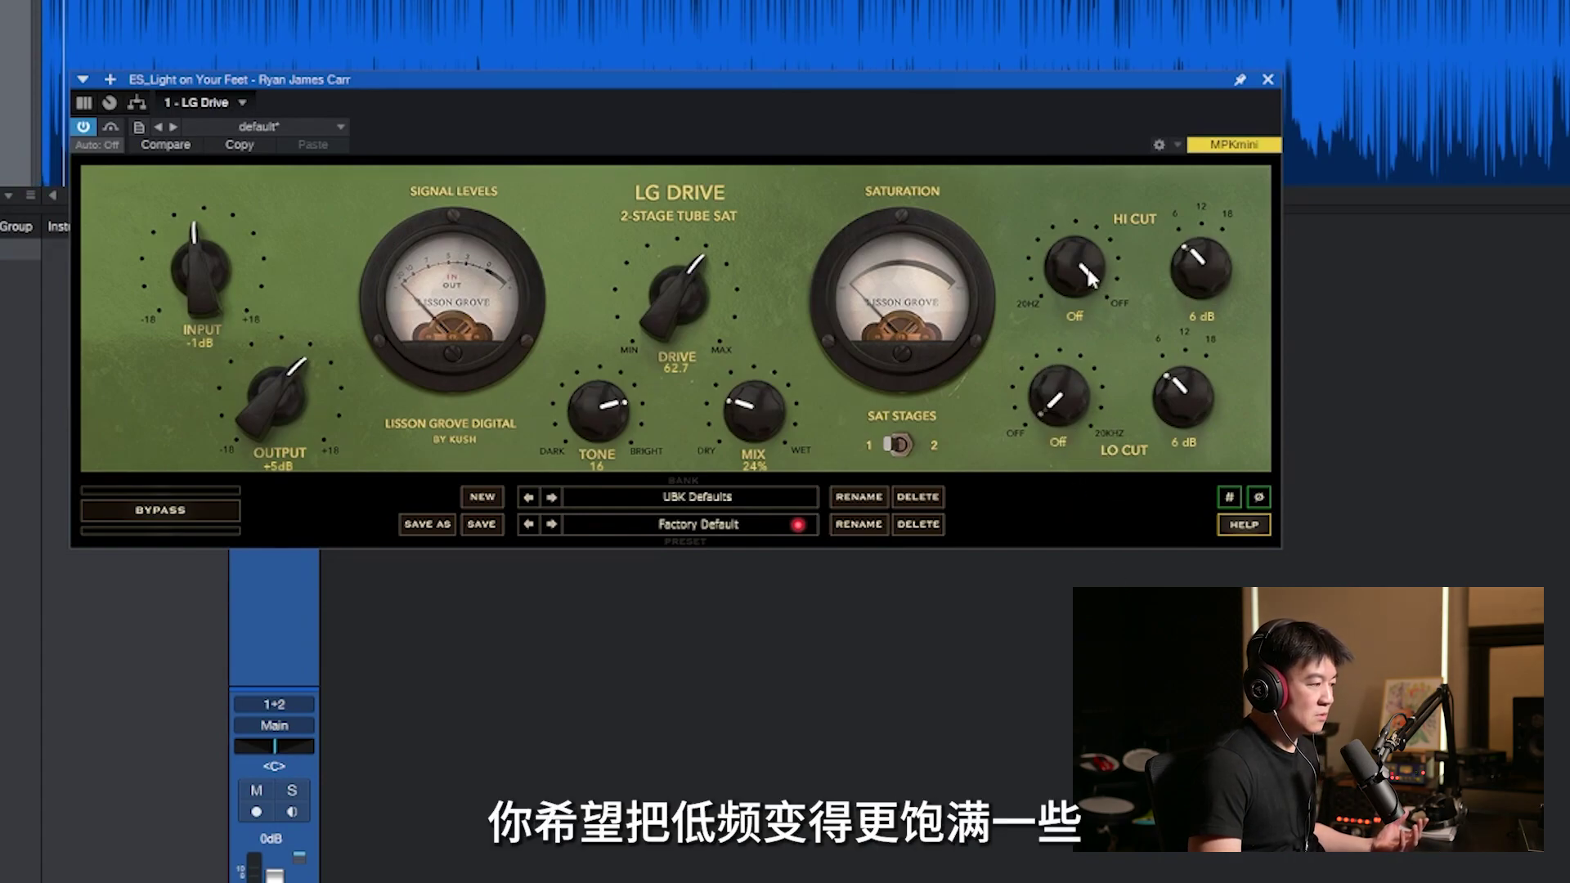
{"action": "left_click_drag", "start_coordinate": [1101, 360], "coordinate": [1129, 474]}
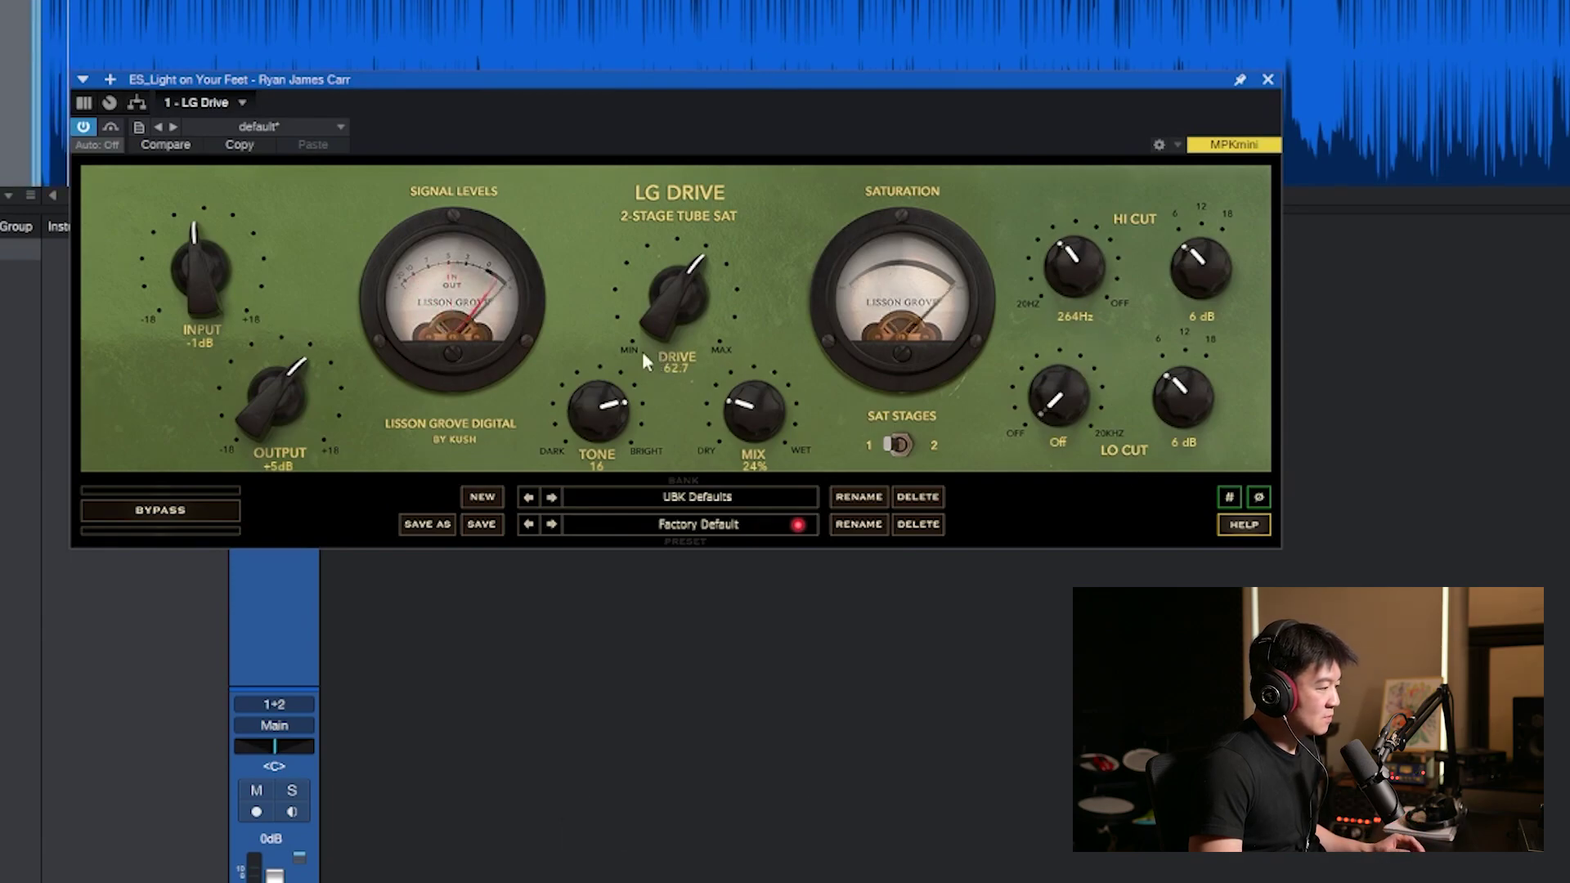
{"action": "left_click_drag", "start_coordinate": [293, 420], "coordinate": [293, 432]}
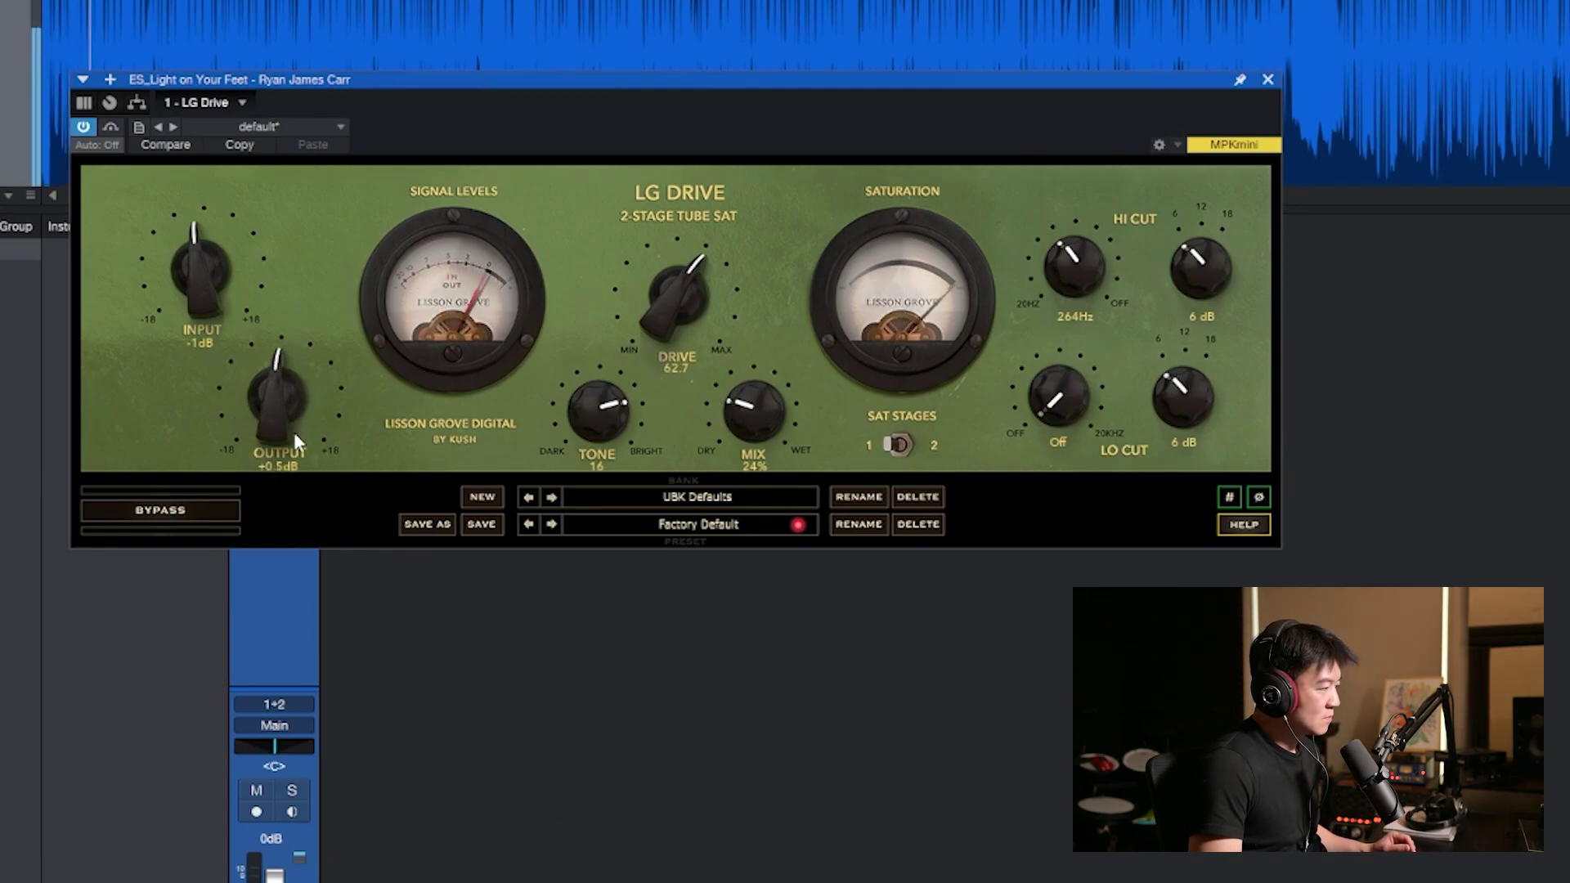
- Check the low-frequency saturation against bypass with the mix at 24%
{"action": "mouse_move", "coordinate": [774, 417]}
{"action": "left_mouse_down"}
{"action": "mouse_move", "coordinate": [784, 355]}
{"action": "mouse_move", "coordinate": [777, 402]}
{"action": "left_mouse_up"}
{"action": "left_click", "coordinate": [109, 127]}
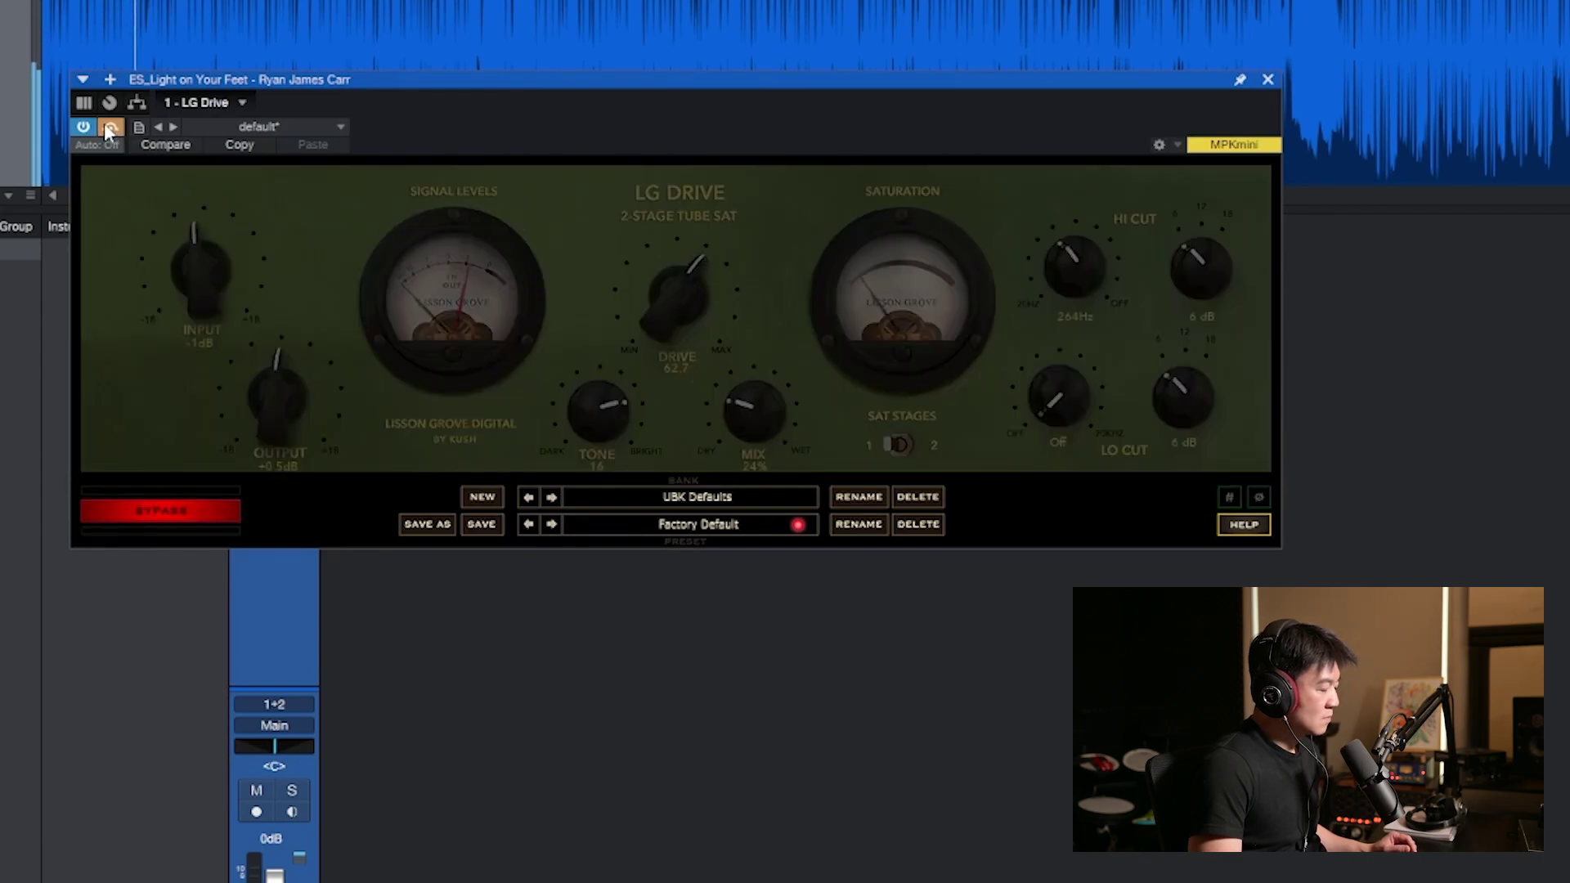
{"action": "left_click", "coordinate": [109, 126]}
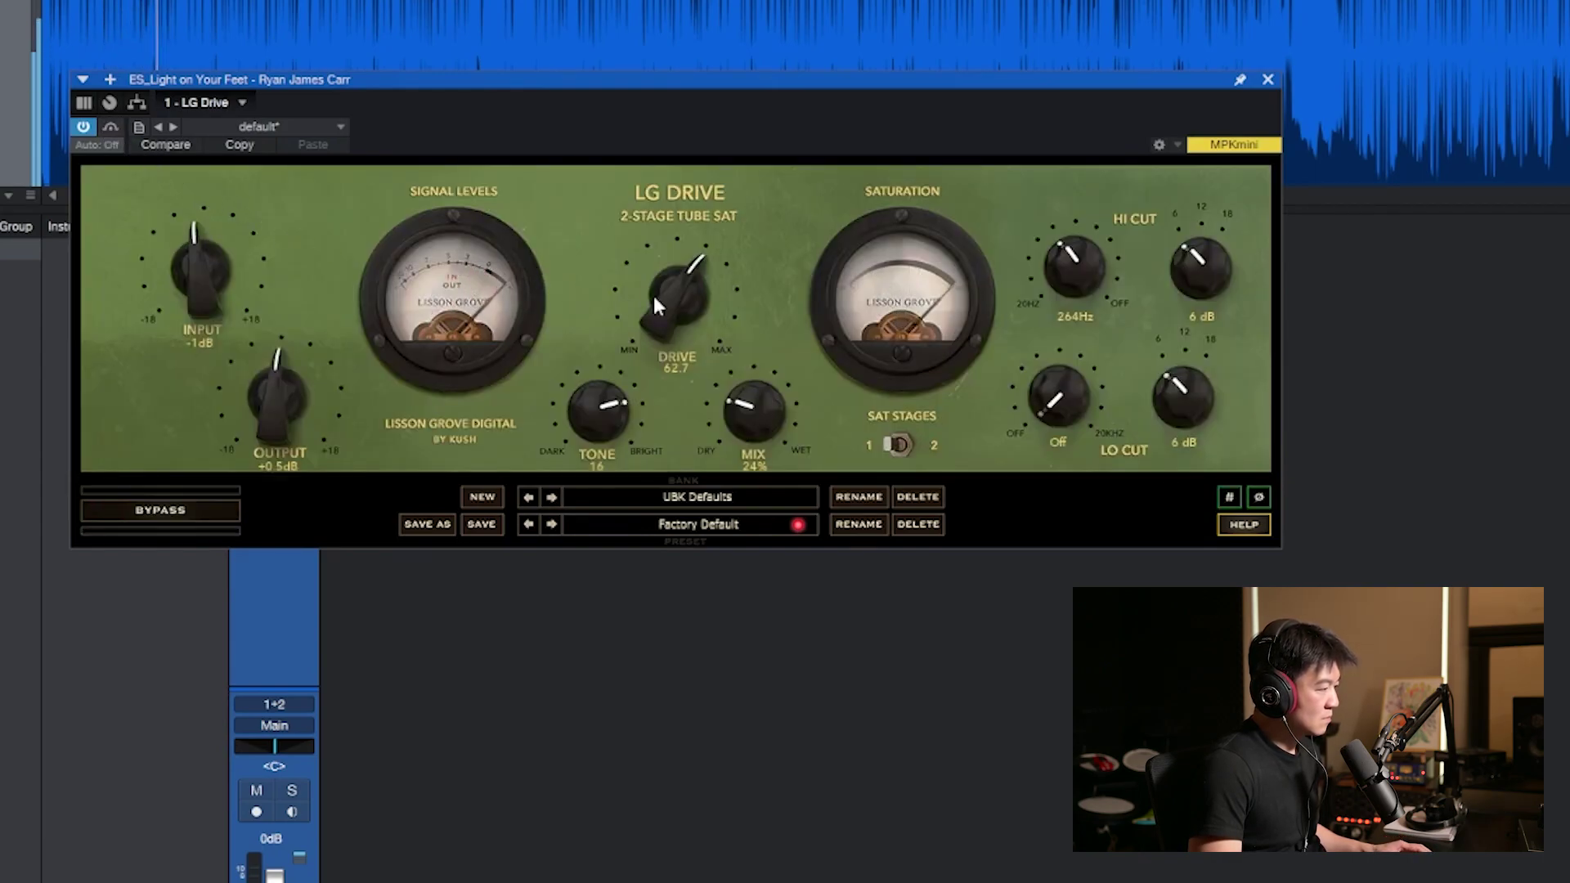
- Raise the drive to 69.3 and darken the tone to -3, comparing the low end against bypass
{"action": "left_click_drag", "start_coordinate": [645, 296], "coordinate": [660, 273]}
{"action": "left_click_drag", "start_coordinate": [598, 406], "coordinate": [610, 489]}
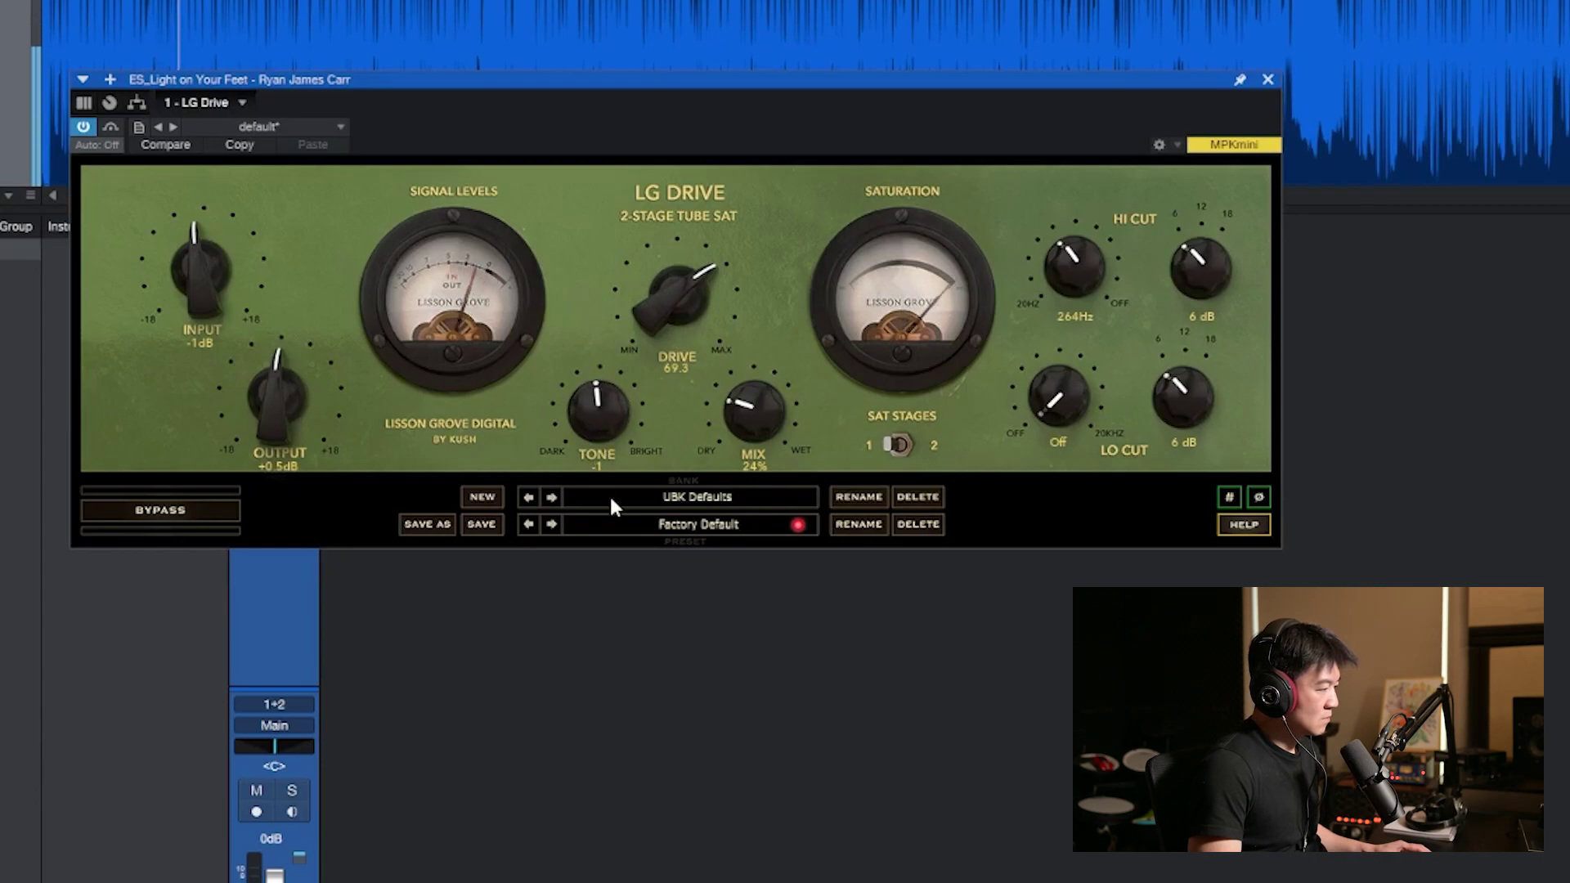
{"action": "left_click", "coordinate": [109, 128]}
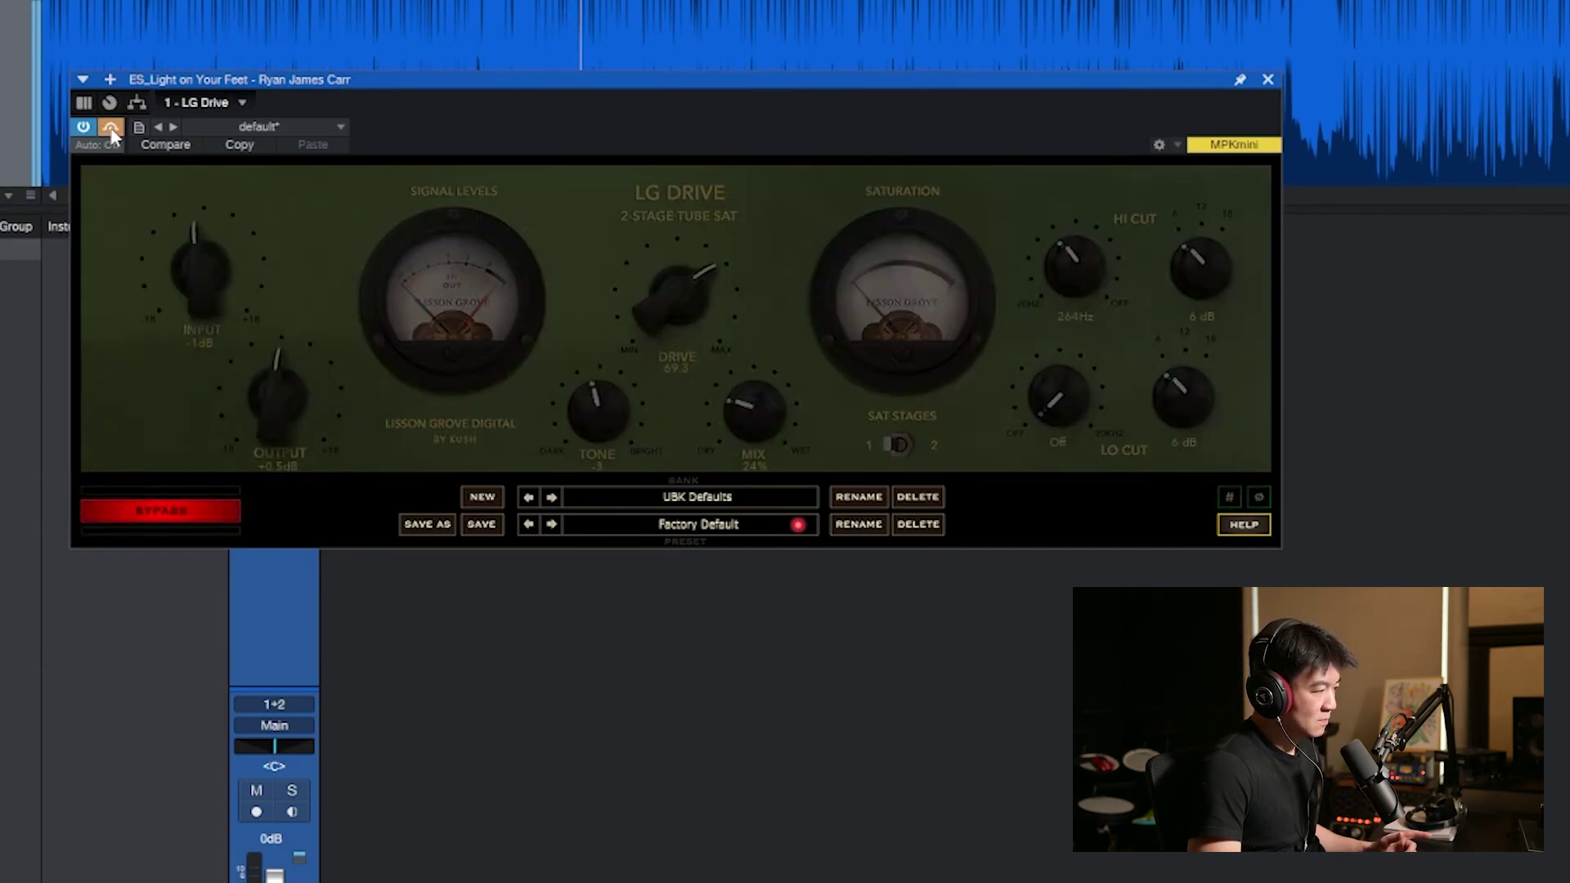
{"action": "left_click", "coordinate": [111, 128]}
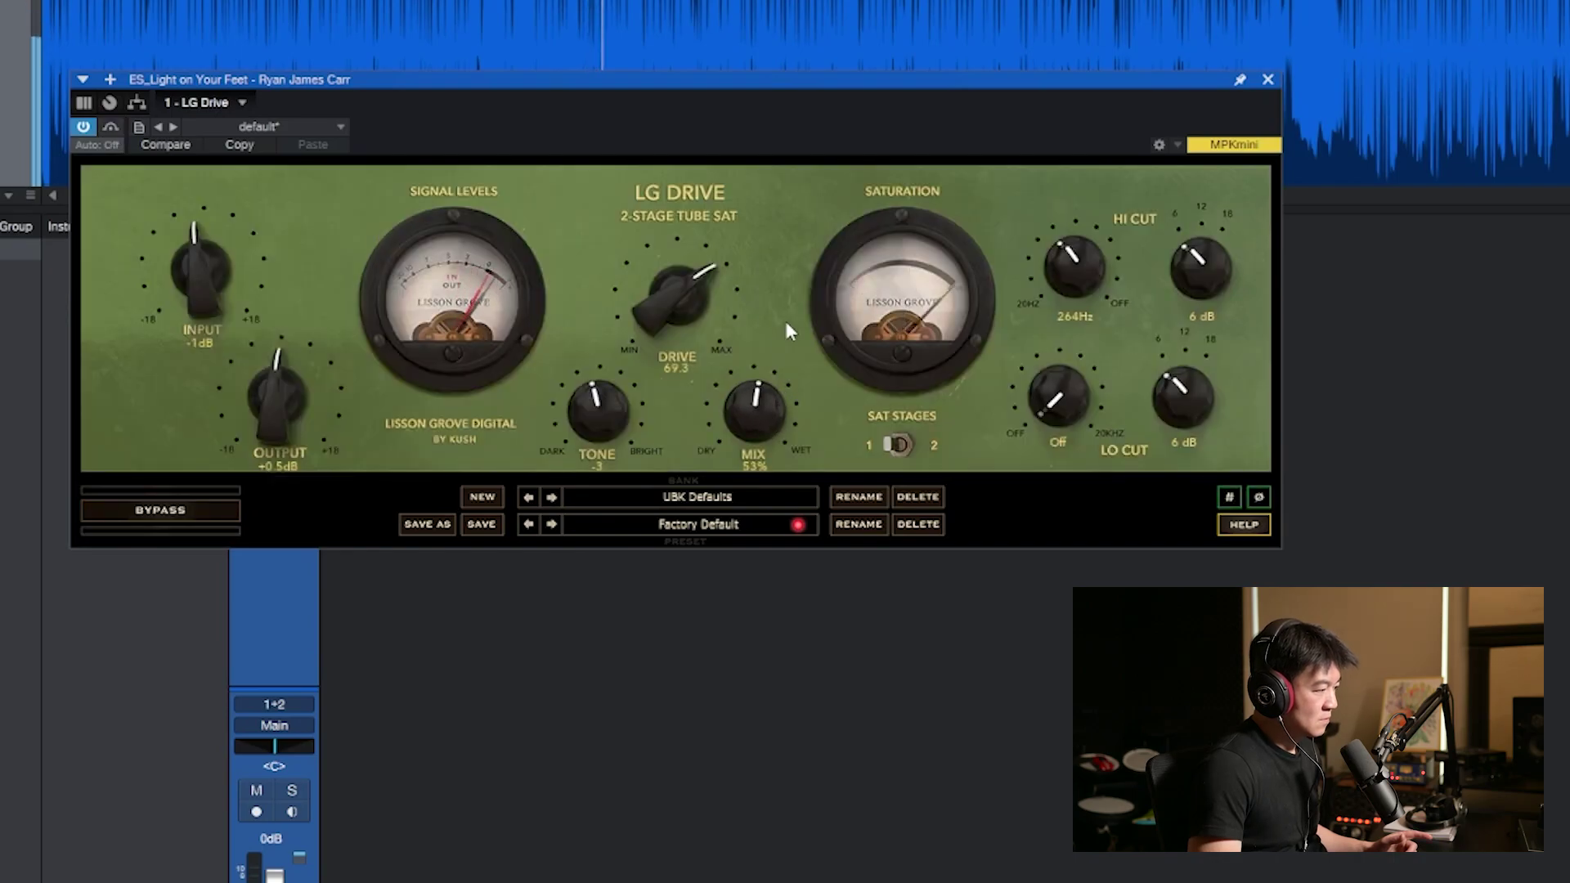
- Intensify the low-end saturation with the mix at 55%, drive at 84.8 and tone at 27, comparing it against bypass
{"action": "left_click_drag", "start_coordinate": [703, 259], "coordinate": [708, 239]}
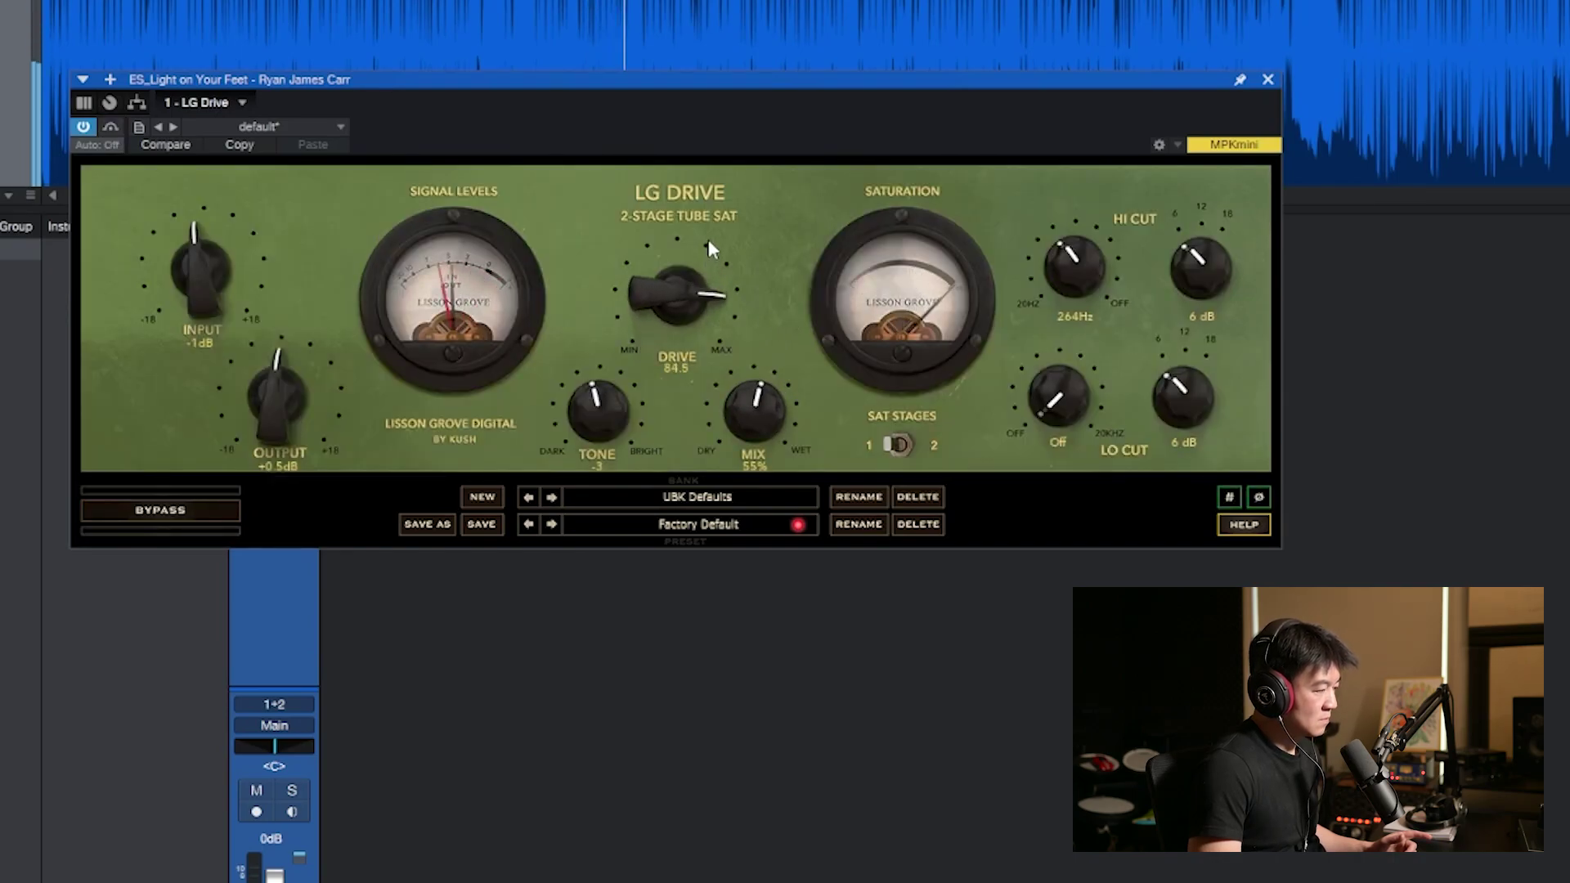
{"action": "left_click_drag", "start_coordinate": [630, 383], "coordinate": [651, 243]}
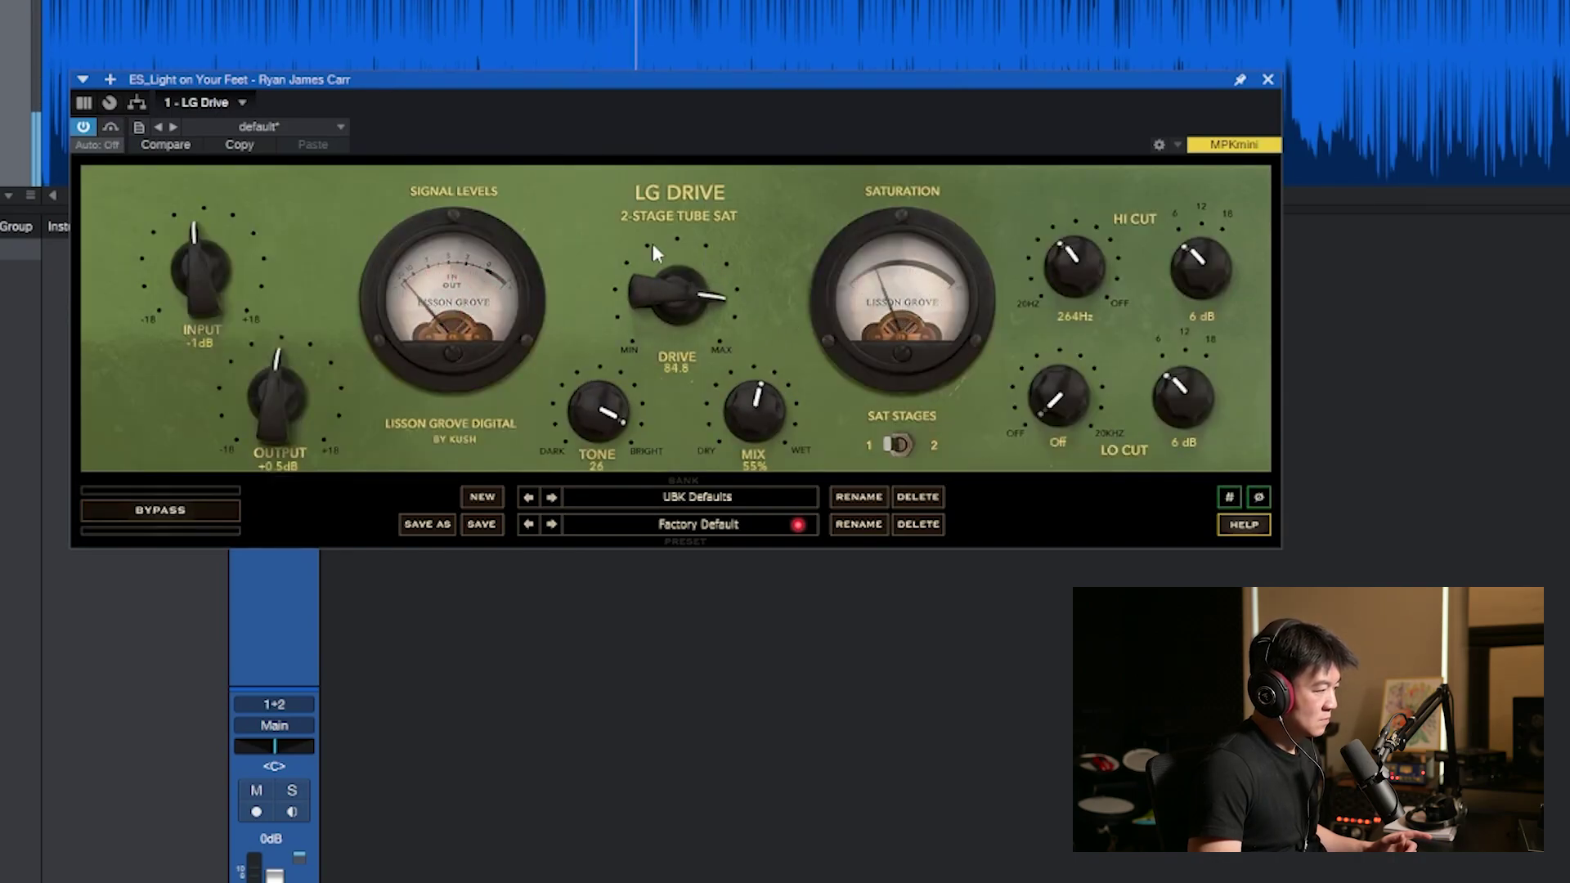
{"action": "left_click", "coordinate": [111, 129]}
{"action": "left_click", "coordinate": [111, 128]}
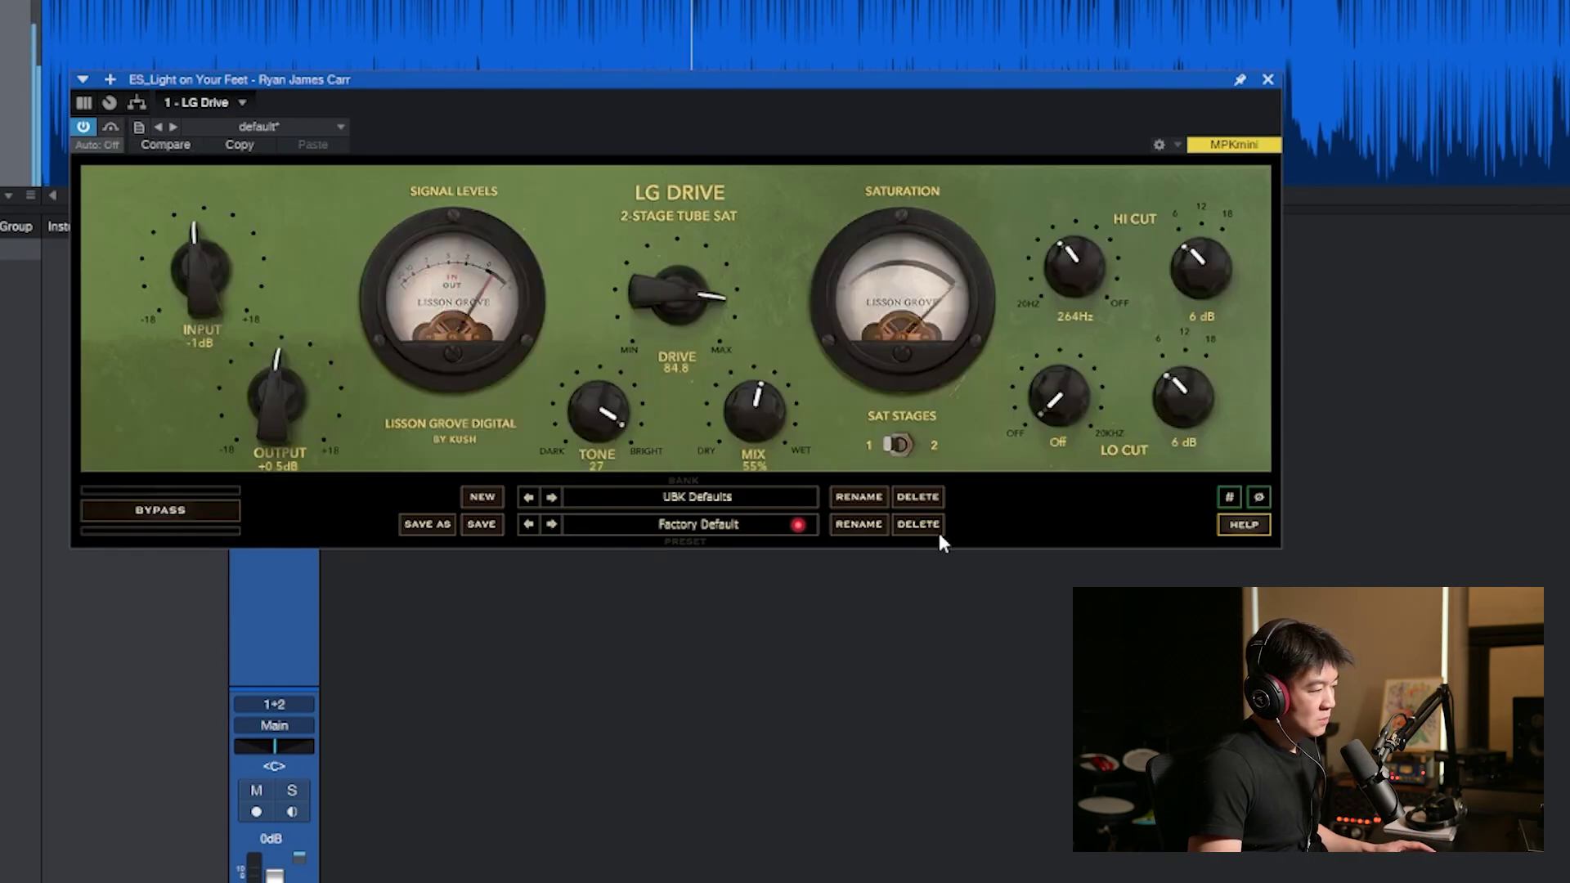
- Audition the fully wet saturation at 100% mix and pull the mix back to 20%
{"action": "left_click_drag", "start_coordinate": [757, 409], "coordinate": [784, 412]}
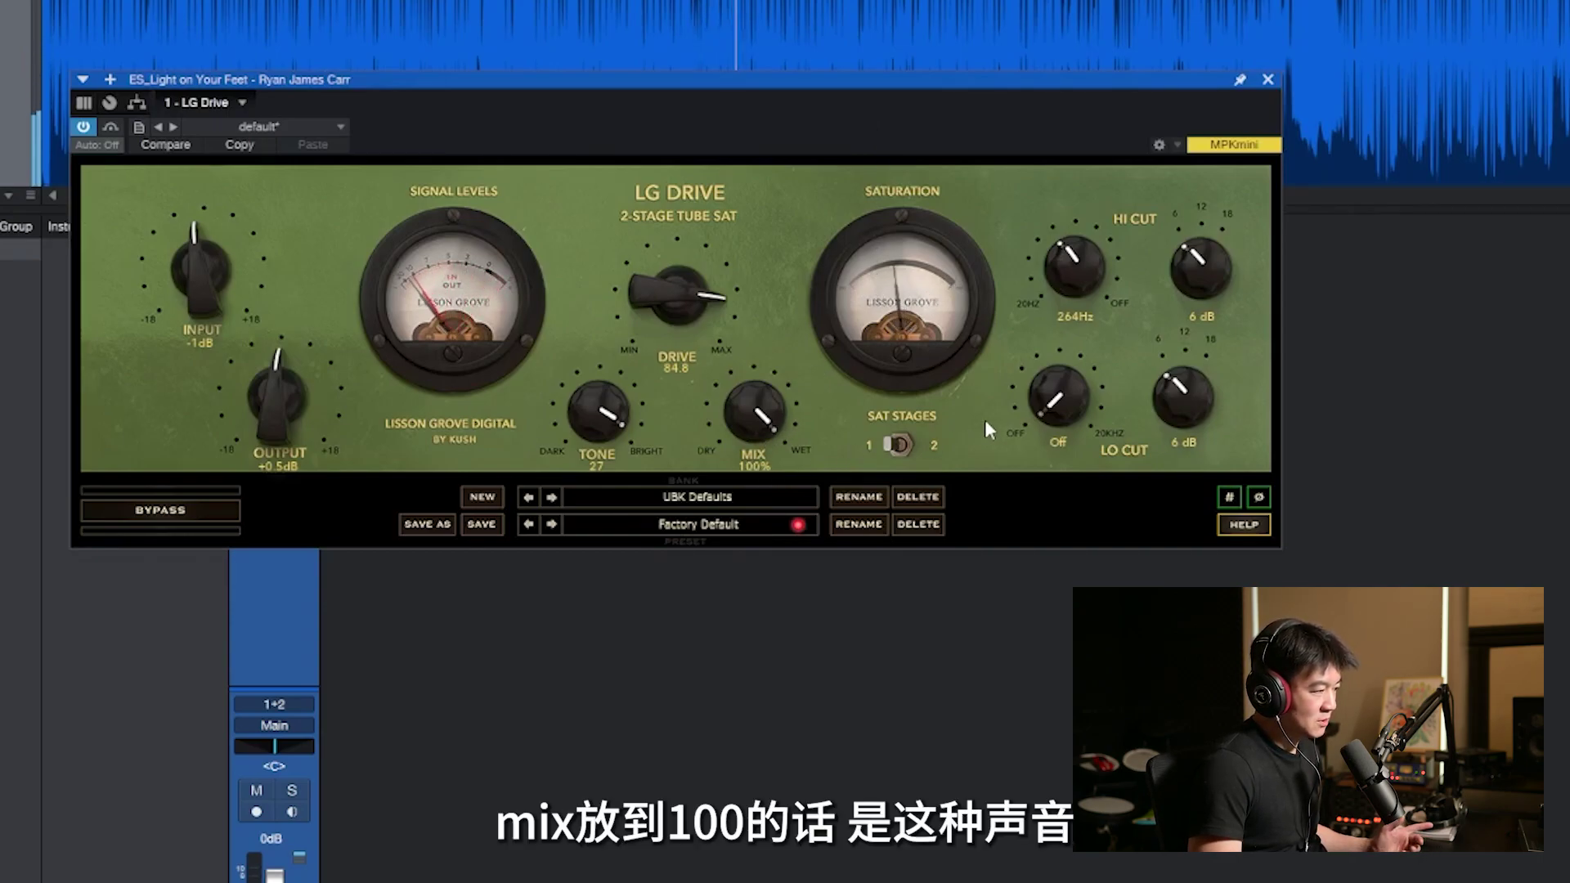
{"action": "left_click_drag", "start_coordinate": [754, 409], "coordinate": [772, 620]}
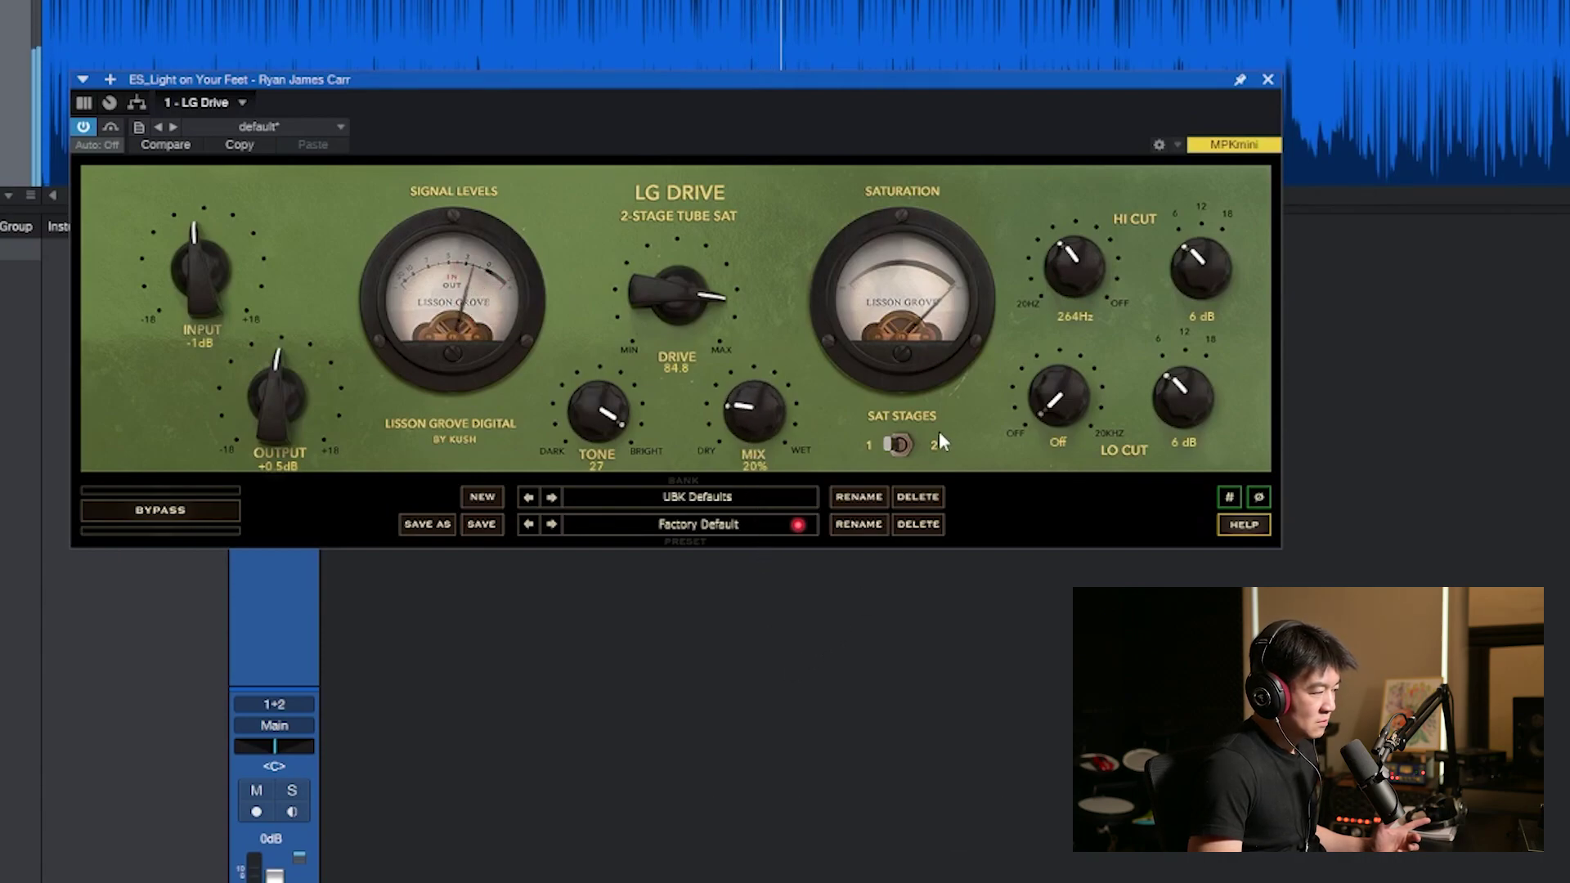
- Switch the saturation to two stages and compare the effect against bypass
{"action": "left_click", "coordinate": [900, 444]}
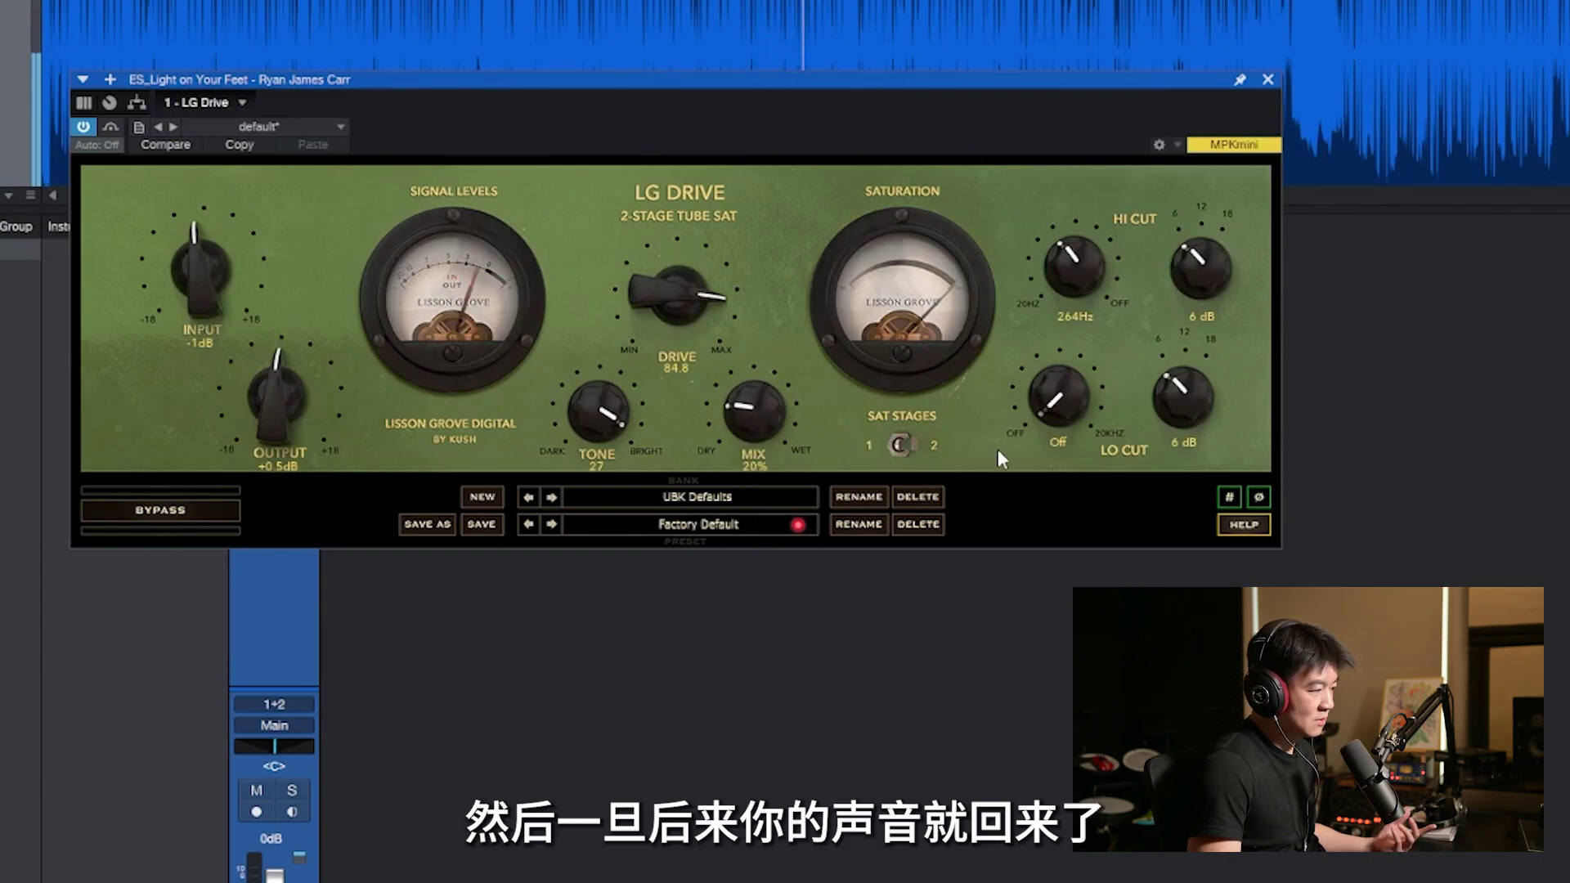
{"action": "left_click", "coordinate": [111, 127]}
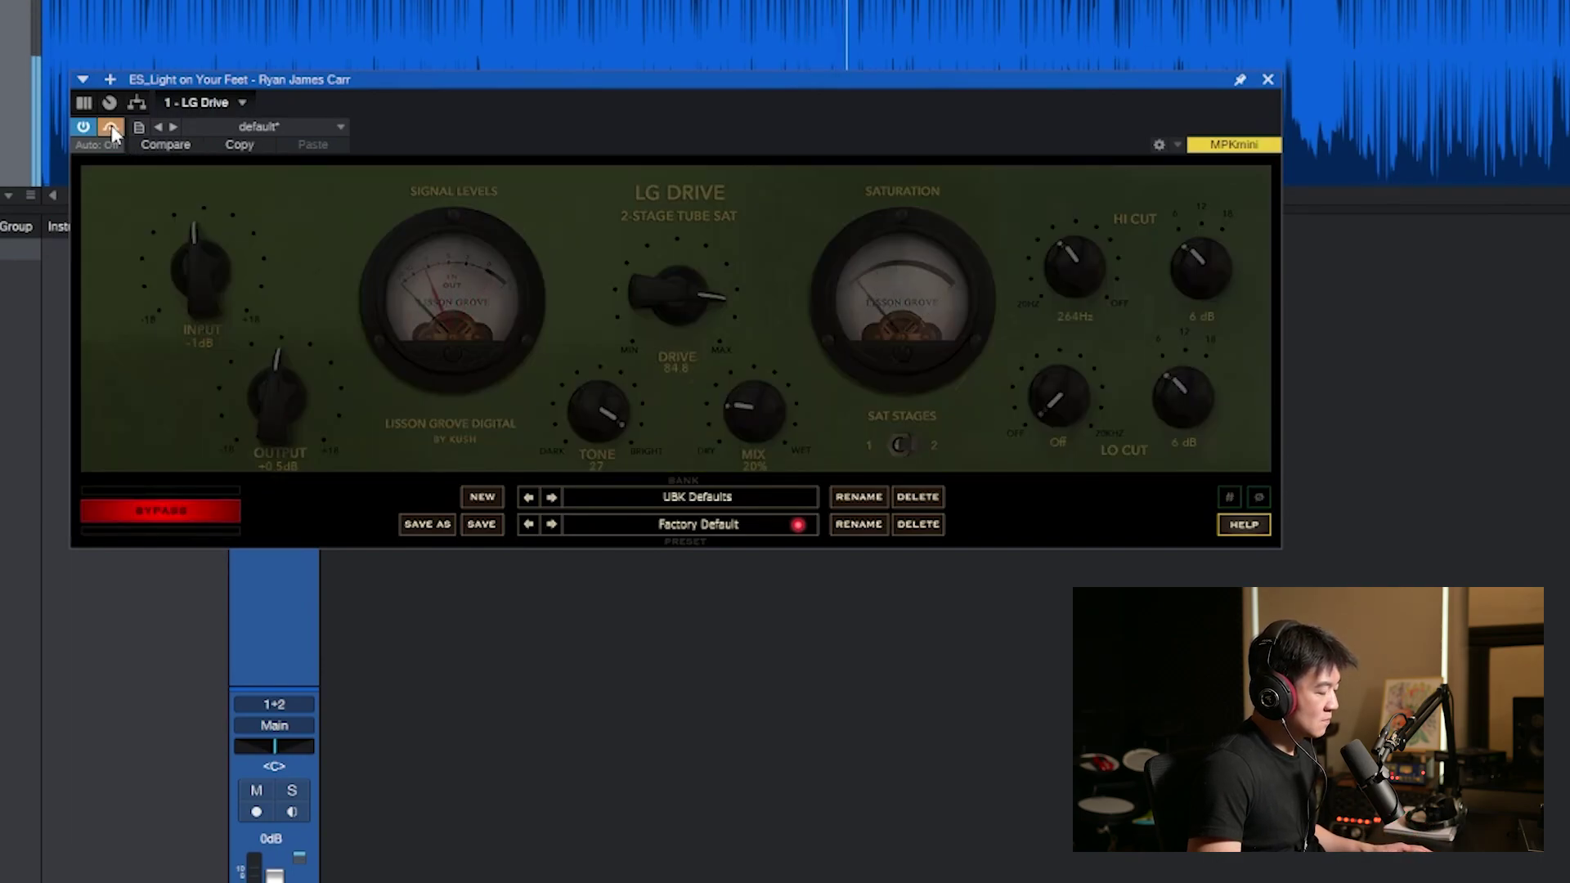
{"action": "left_click", "coordinate": [111, 129]}
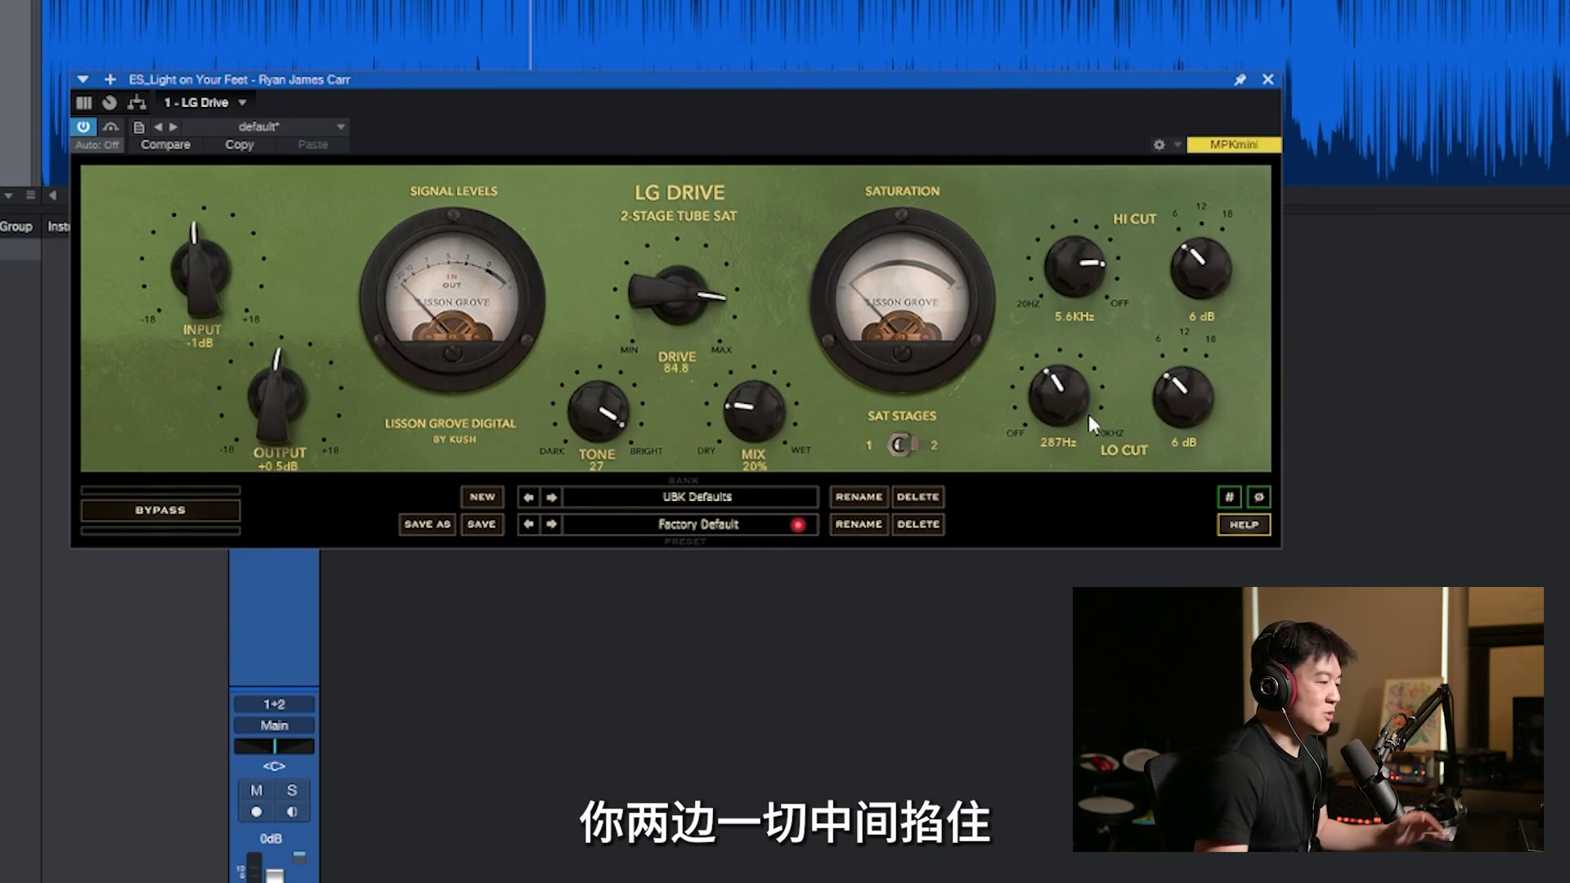
- Isolate the midrange with the high cut at 5.6 kHz and low cut at 287 Hz, both at 12 dB slopes, and 100% mix
{"action": "mouse_move", "coordinate": [1220, 242]}
{"action": "left_mouse_down"}
{"action": "mouse_move", "coordinate": [1200, 325]}
{"action": "mouse_move", "coordinate": [1211, 263]}
{"action": "left_mouse_up"}
{"action": "left_click_drag", "start_coordinate": [754, 408], "coordinate": [888, 211]}
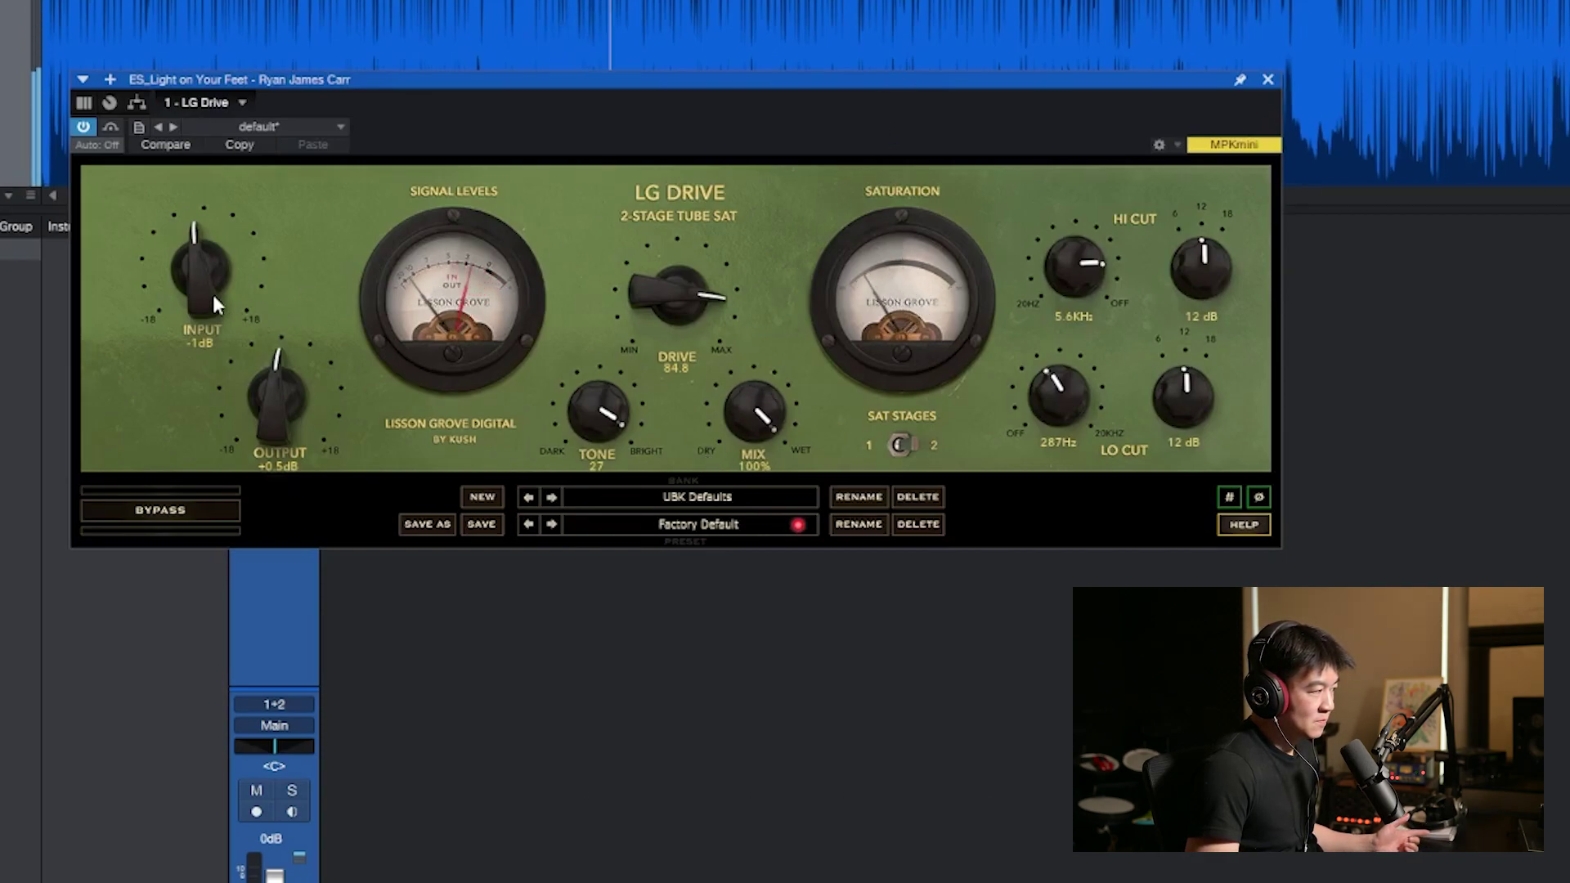
- Rebalance the midrange saturation with the input at -10 dB, output at +8.5 dB, drive at 67.3 and mix at 29%
{"action": "left_click_drag", "start_coordinate": [286, 385], "coordinate": [297, 360]}
{"action": "left_click_drag", "start_coordinate": [247, 305], "coordinate": [260, 356]}
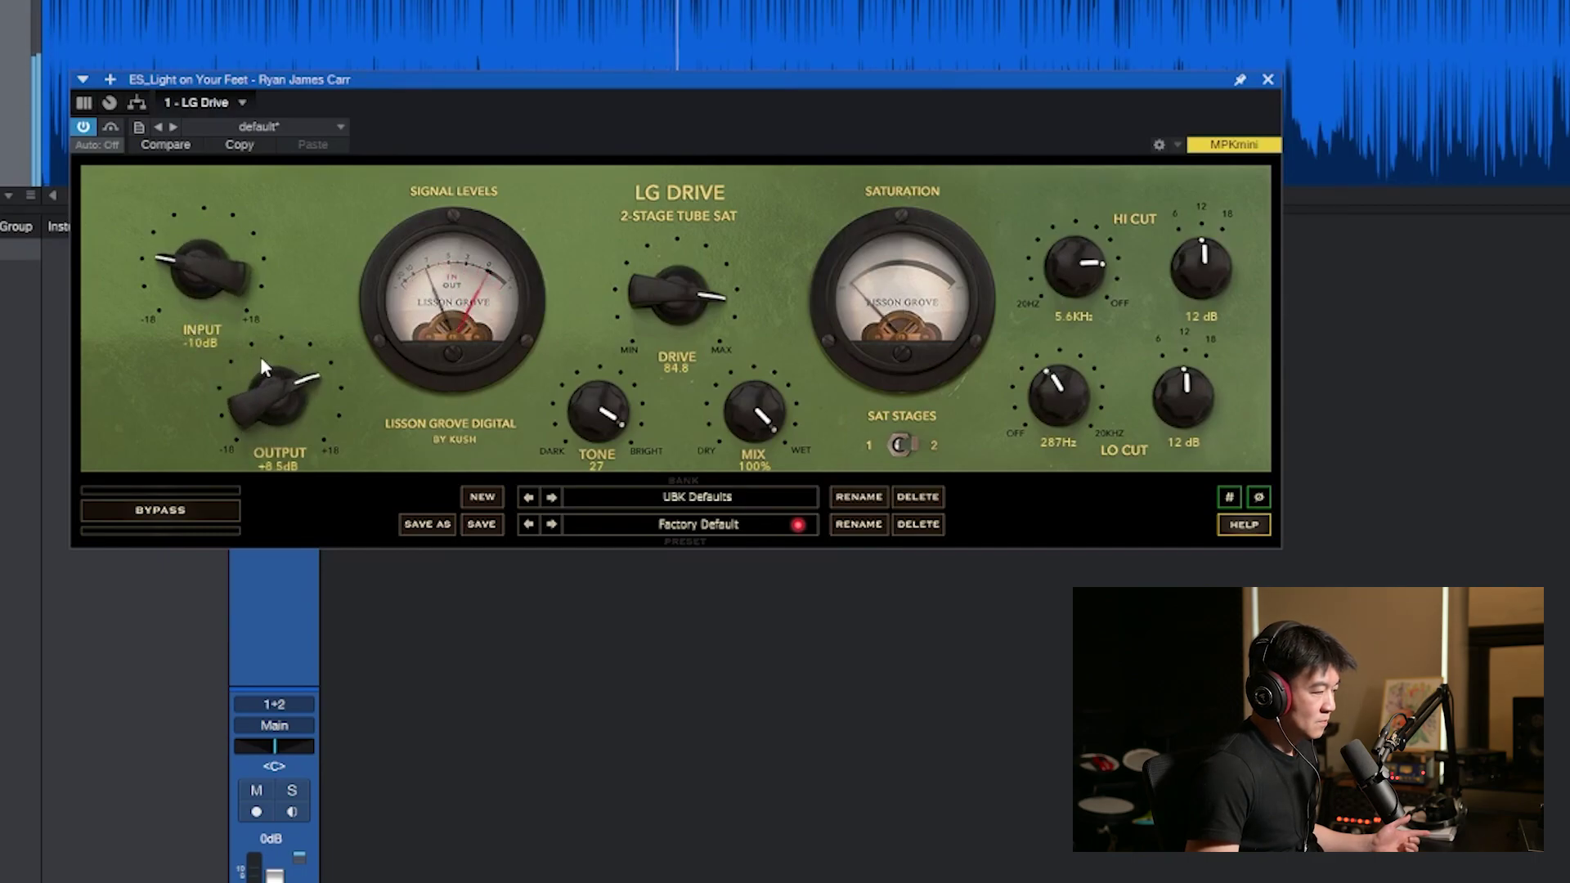
{"action": "left_click_drag", "start_coordinate": [679, 300], "coordinate": [687, 360]}
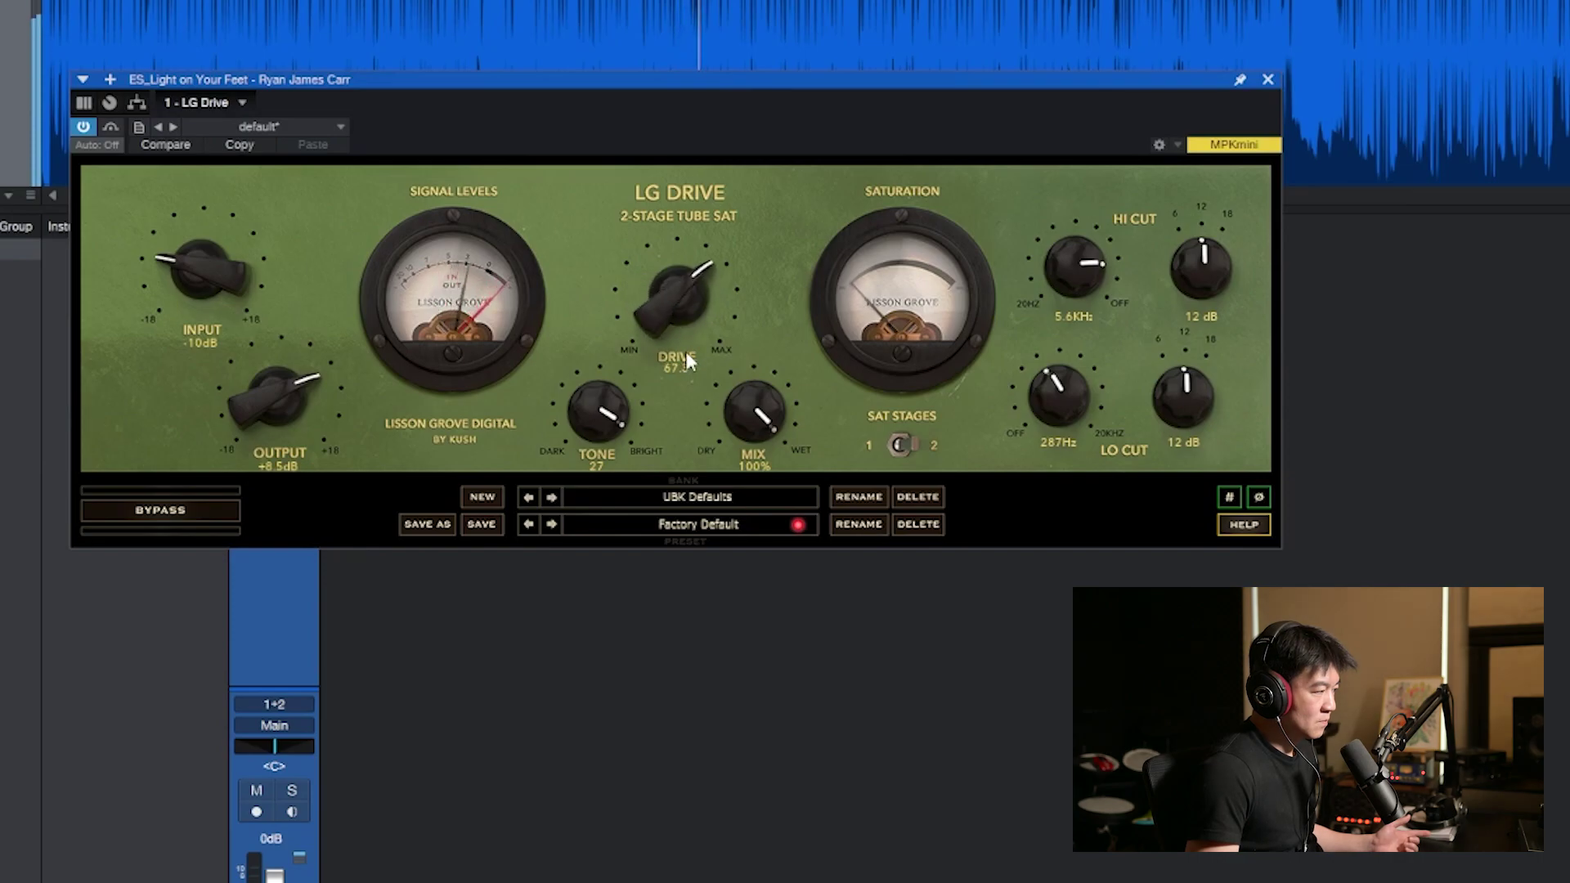
{"action": "left_click_drag", "start_coordinate": [764, 459], "coordinate": [760, 643]}
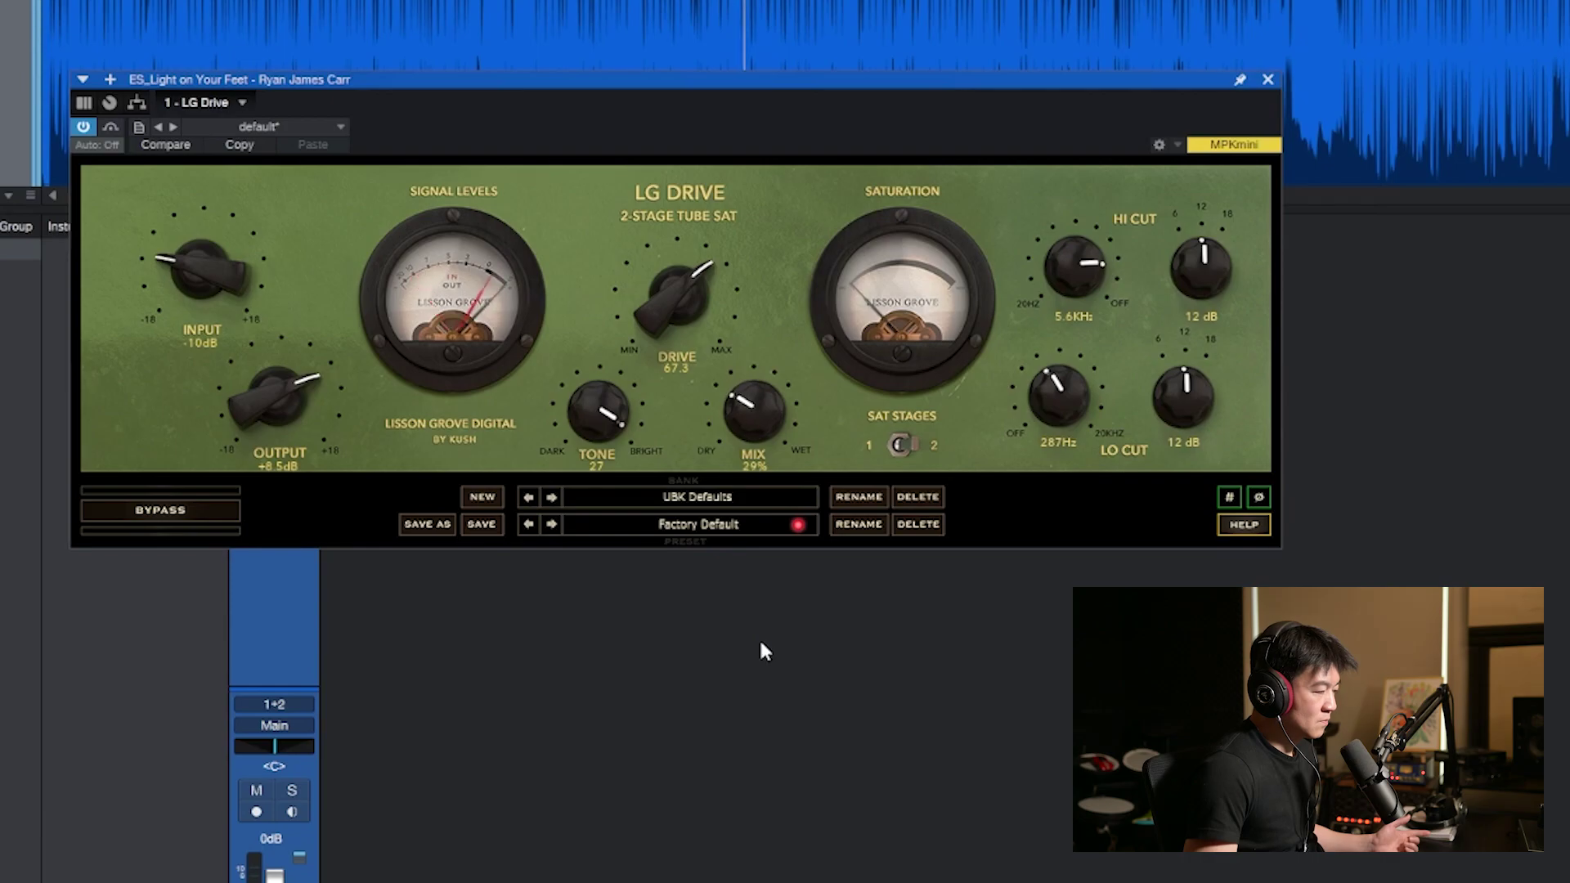
- Compare the midrange saturation repeatedly against bypass while the track plays
{"action": "left_click", "coordinate": [111, 128]}
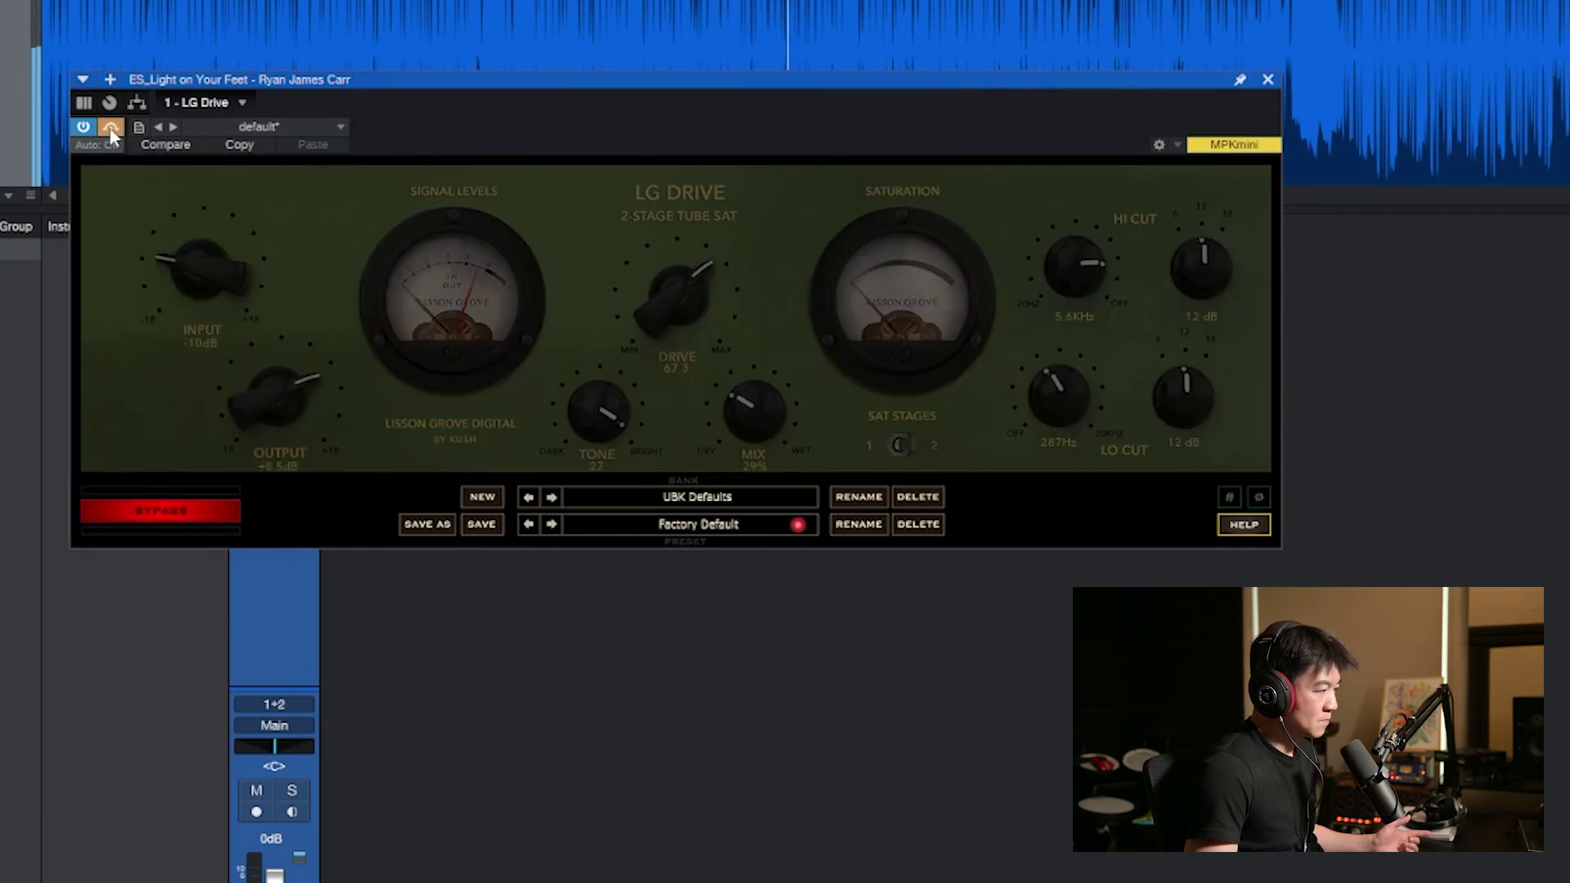
{"action": "left_click", "coordinate": [111, 128]}
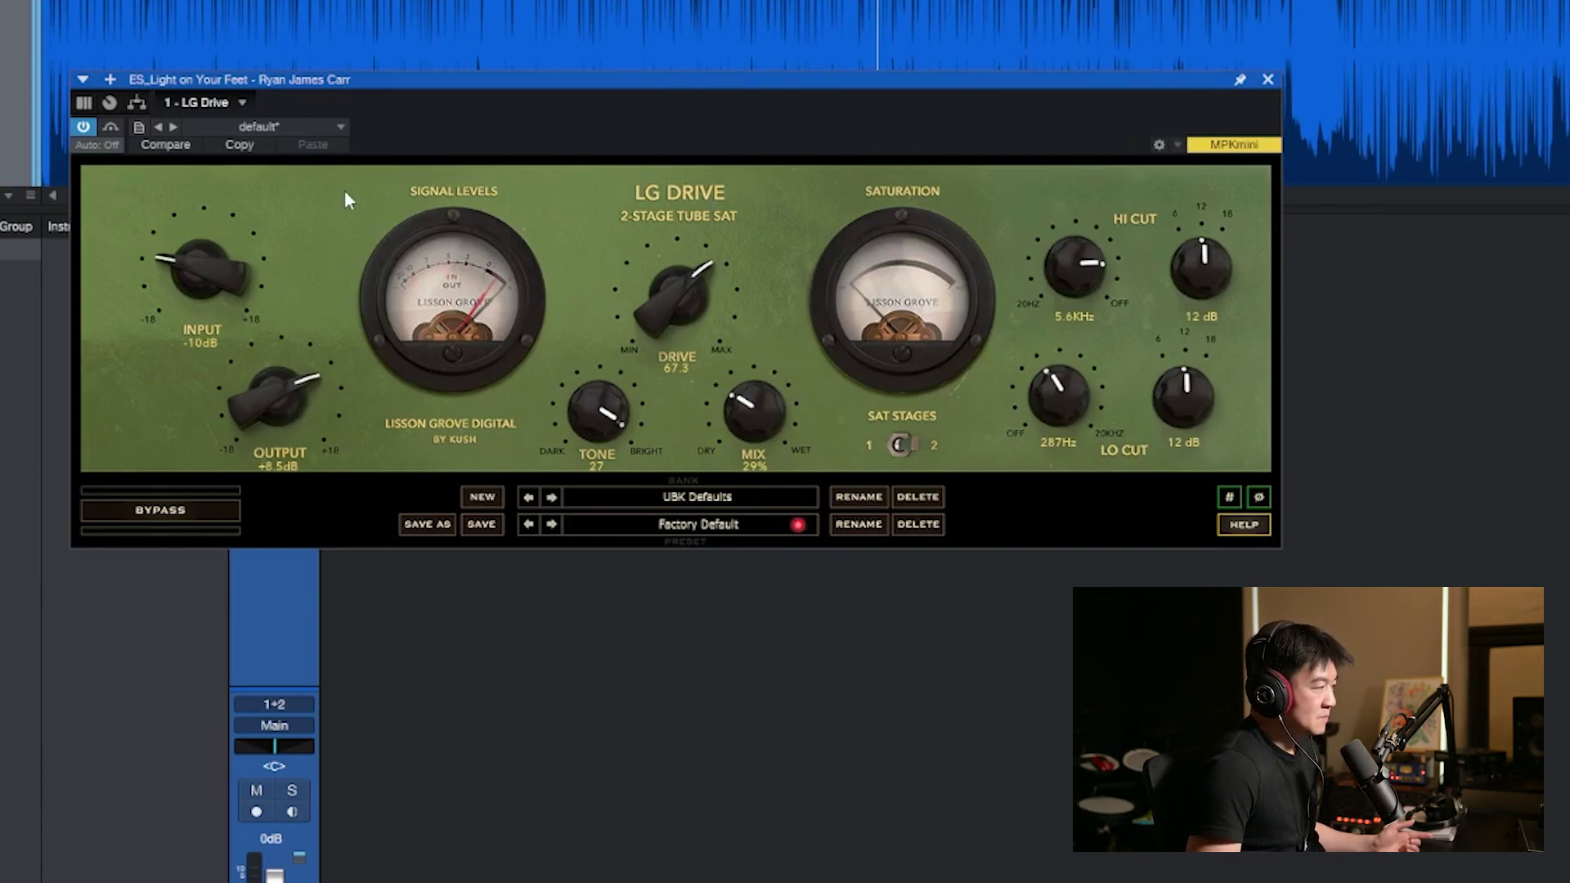
{"action": "left_click", "coordinate": [111, 131]}
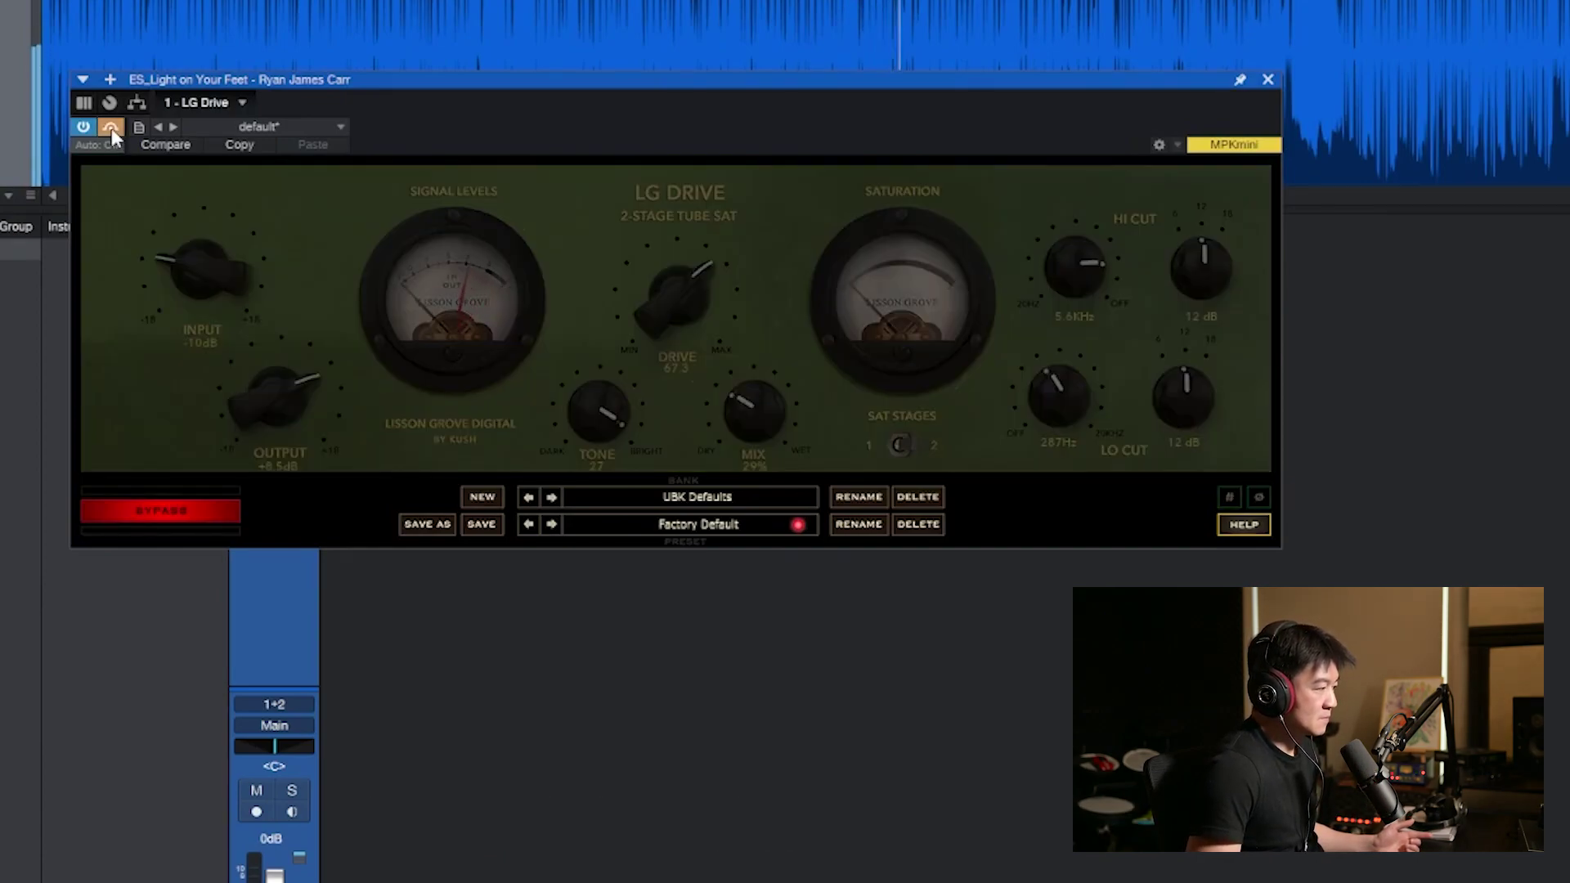
{"action": "left_click", "coordinate": [111, 131]}
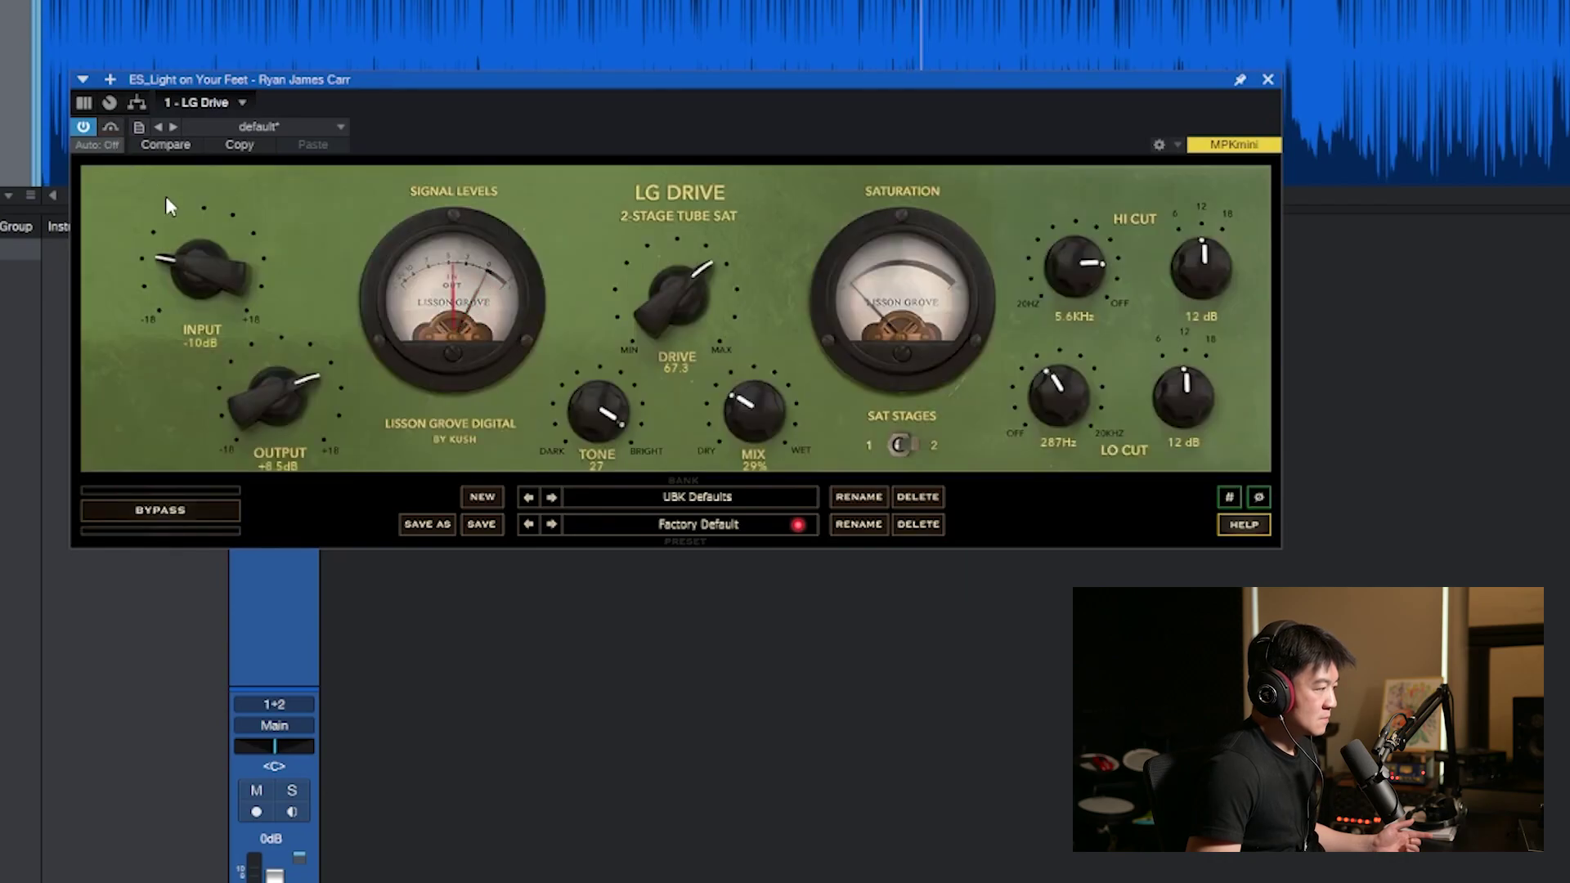
- Lower the output to +3.5 dB and check the level match against bypass
{"action": "left_click_drag", "start_coordinate": [267, 350], "coordinate": [267, 393]}
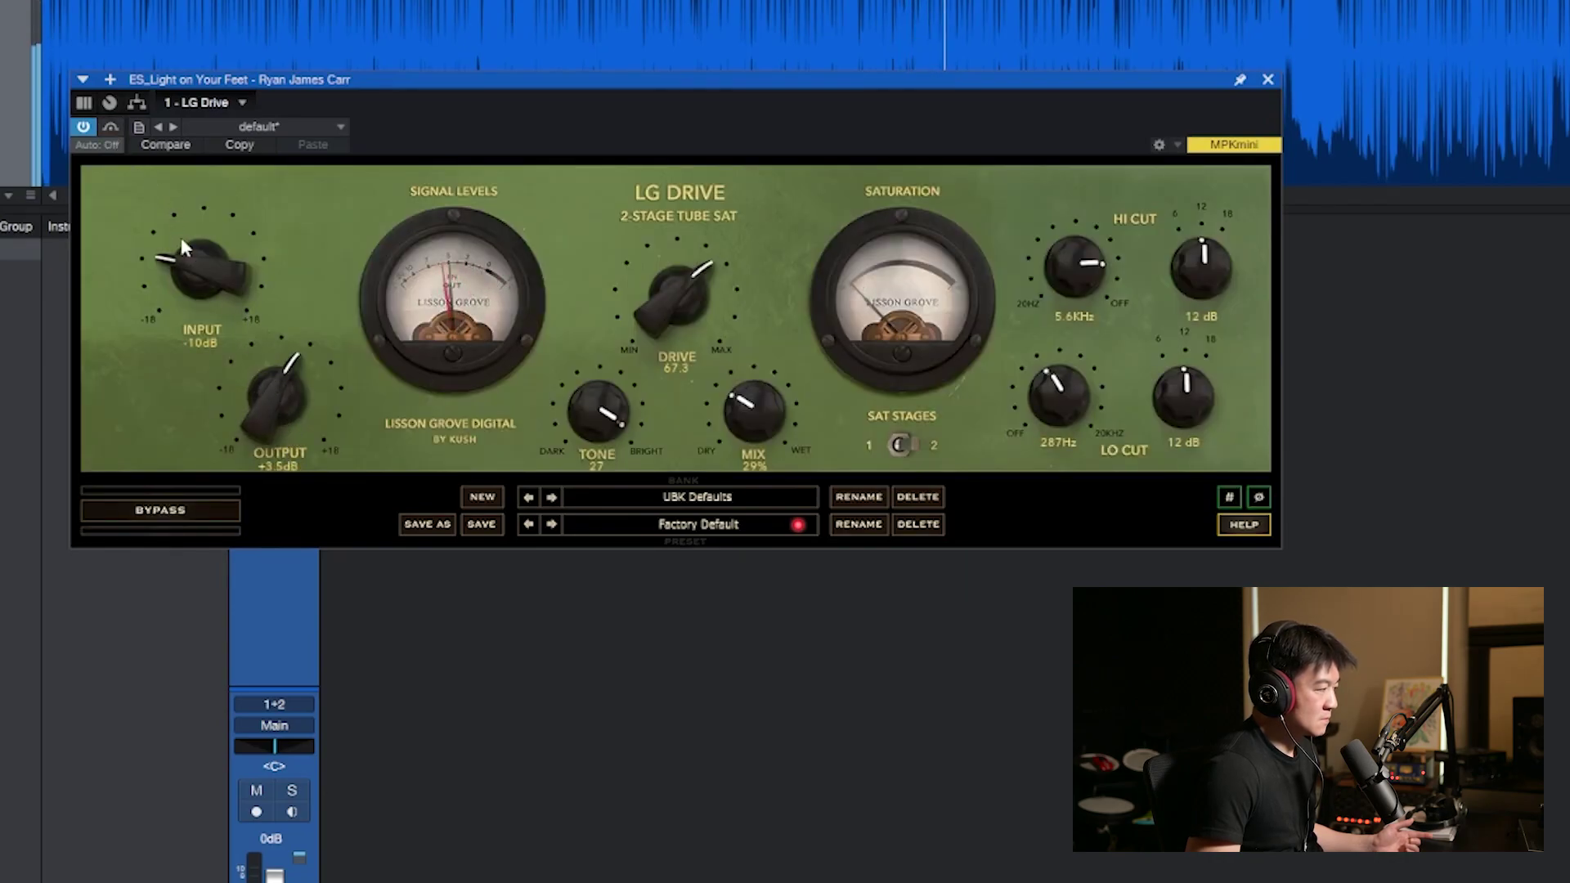
{"action": "left_click", "coordinate": [112, 129]}
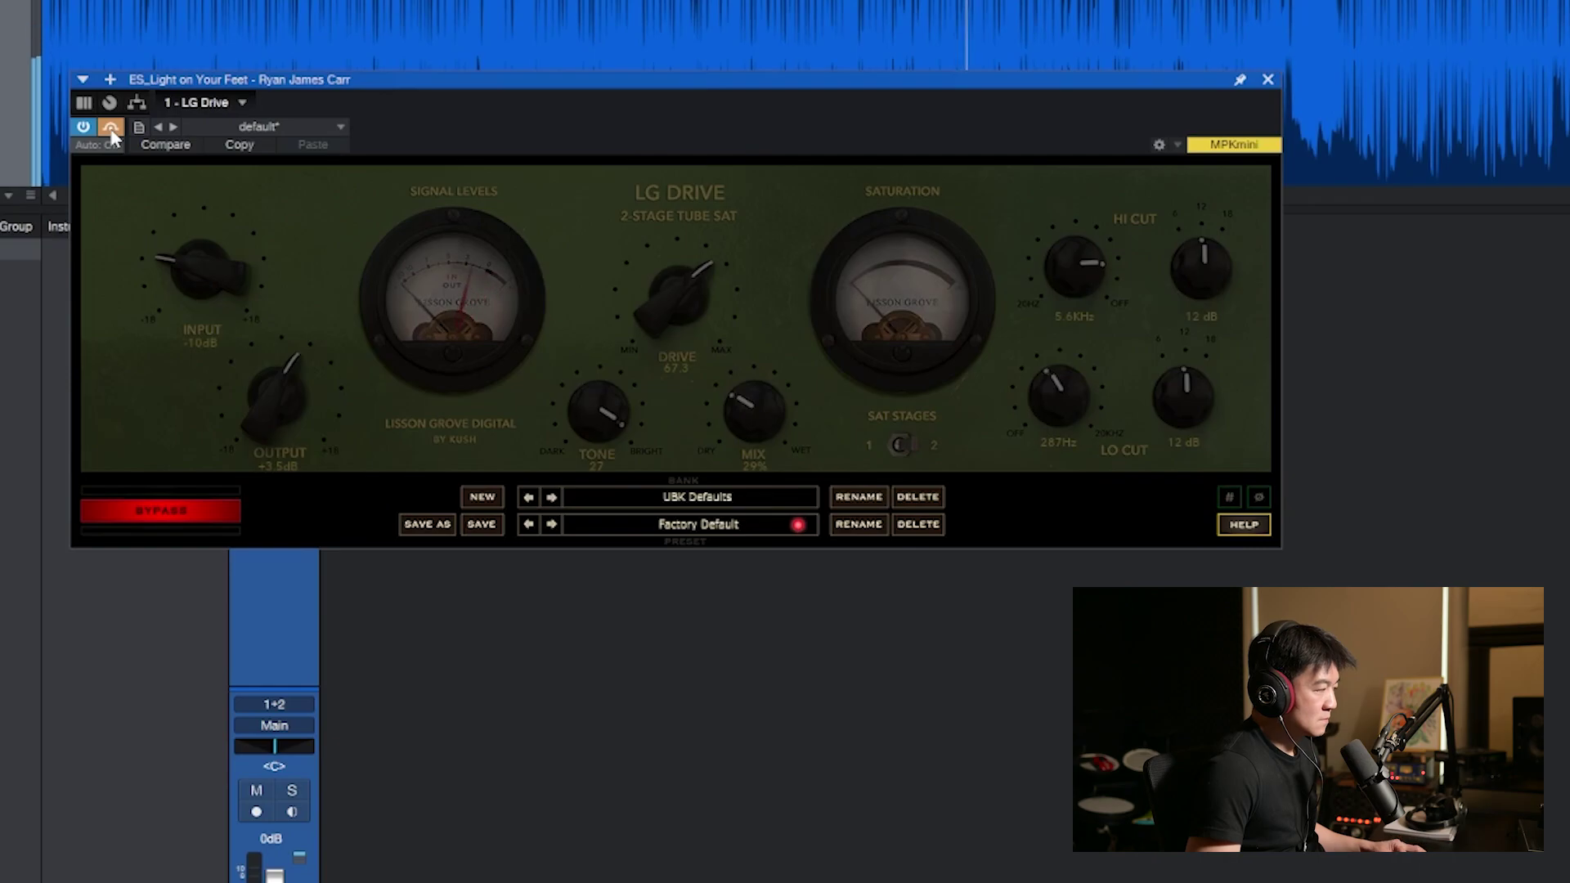
{"action": "left_click", "coordinate": [112, 129]}
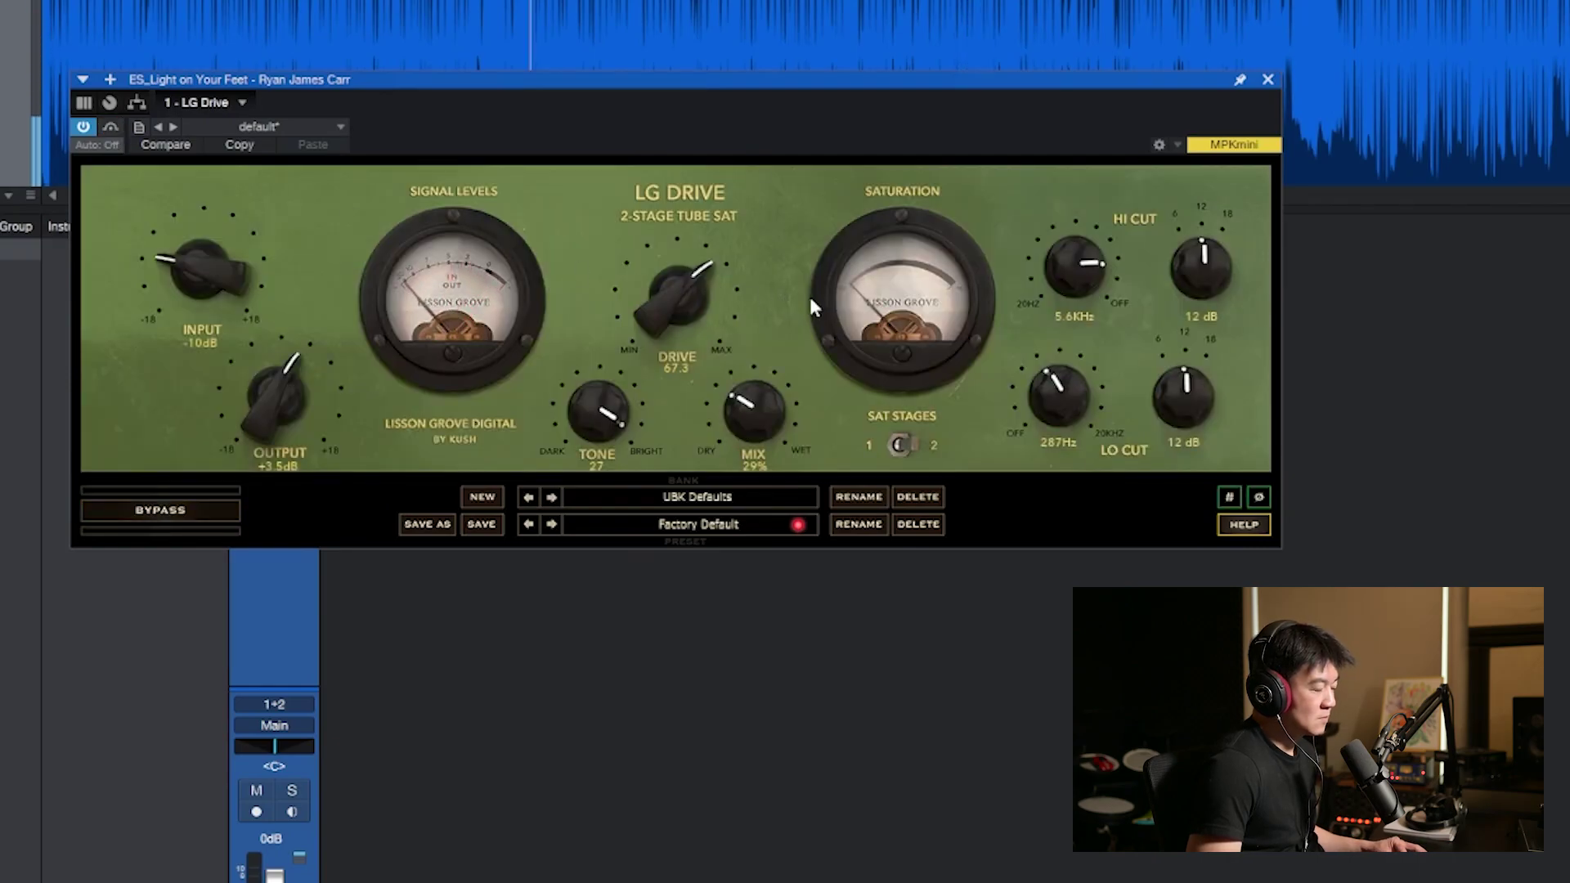